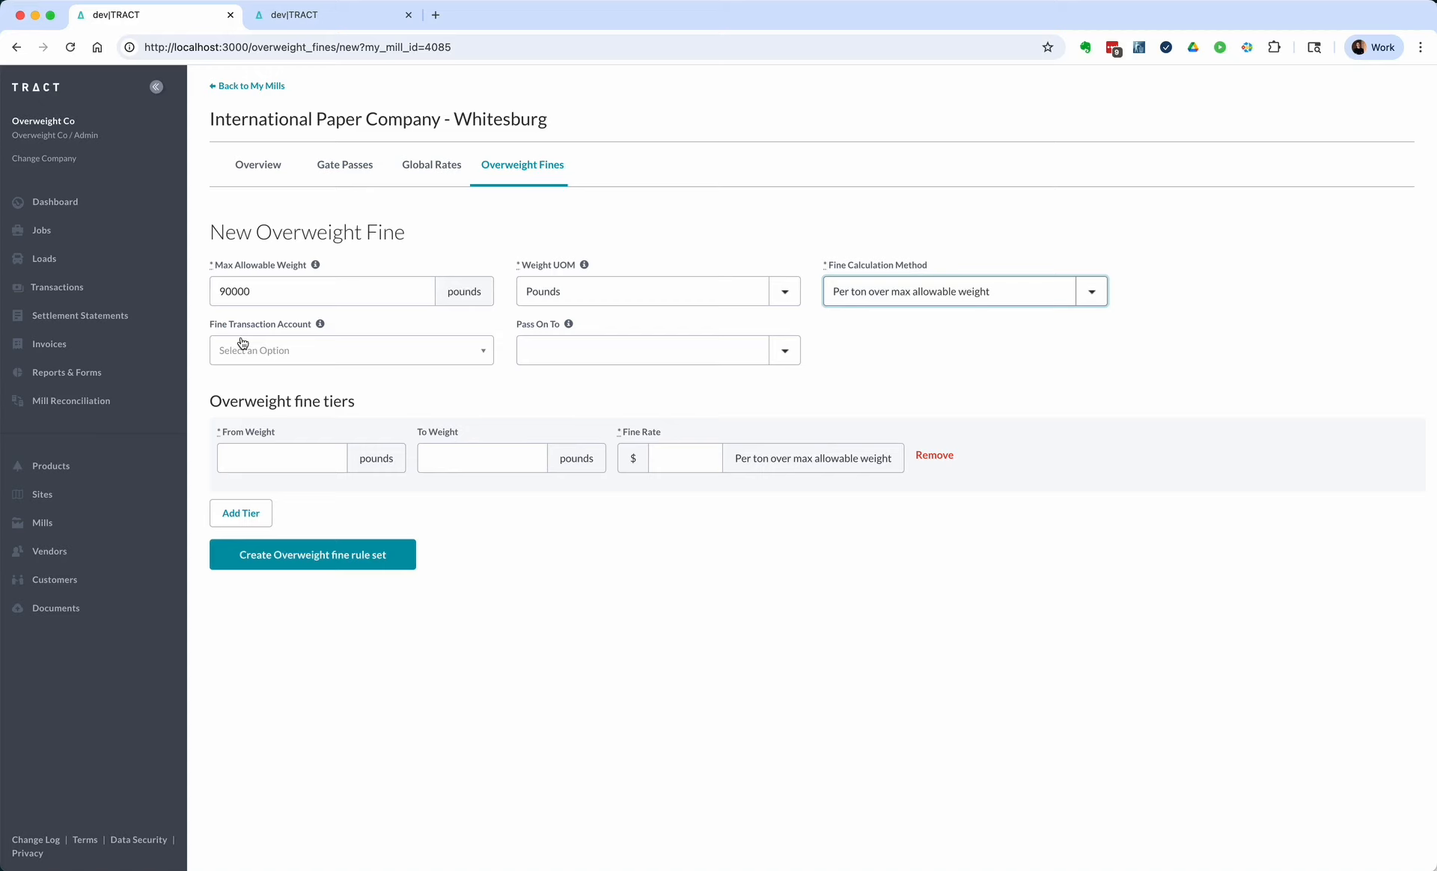
- Assign Timber Sales as the fine transaction account for the new overweight fine
{"action": "left_click", "coordinate": [258, 351]}
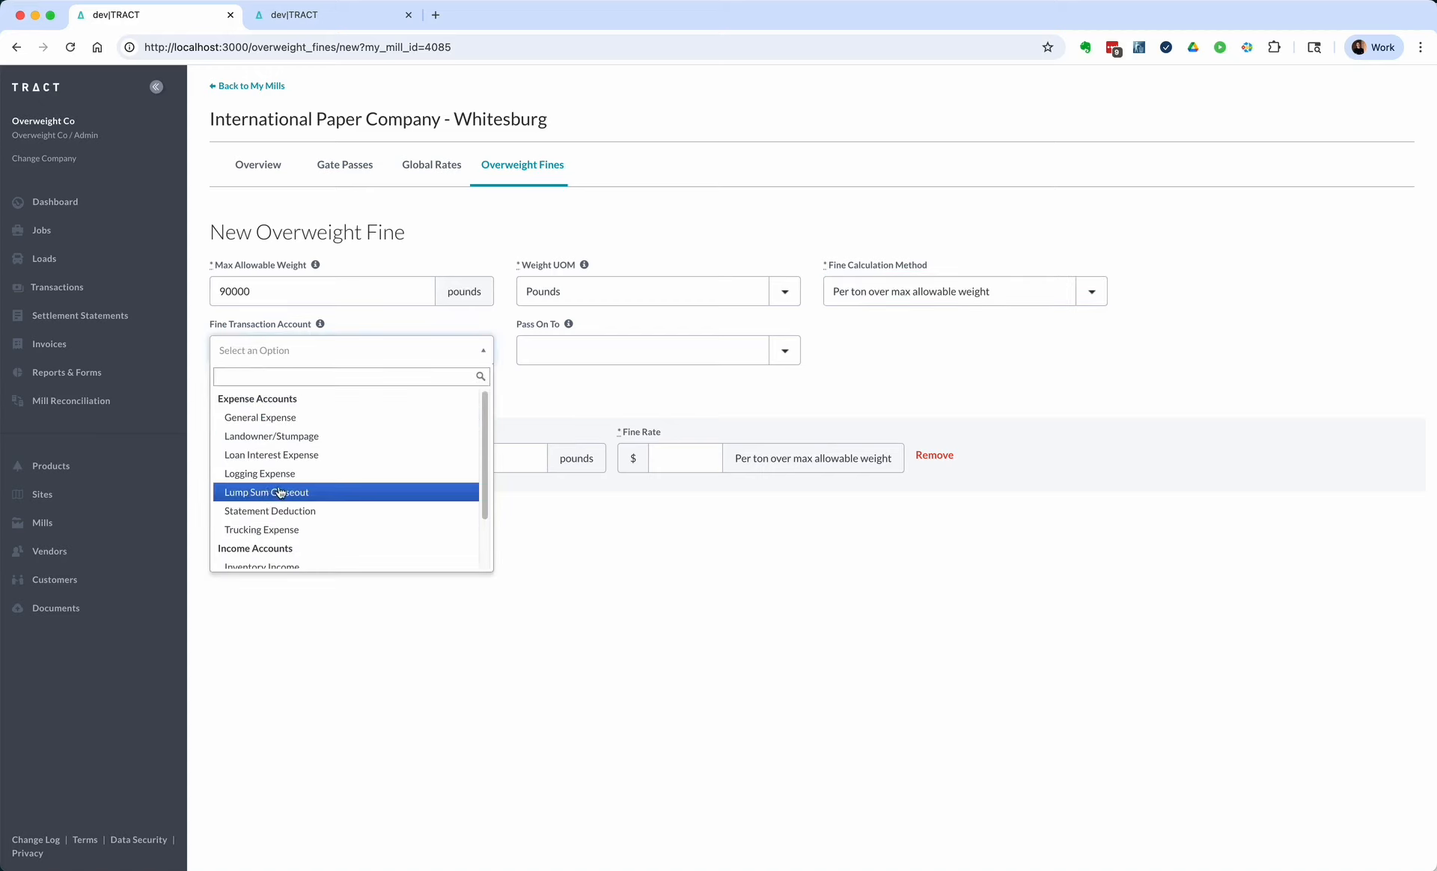
{"action": "scroll", "coordinate": [281, 490], "scroll_direction": "down", "scroll_amount": 2}
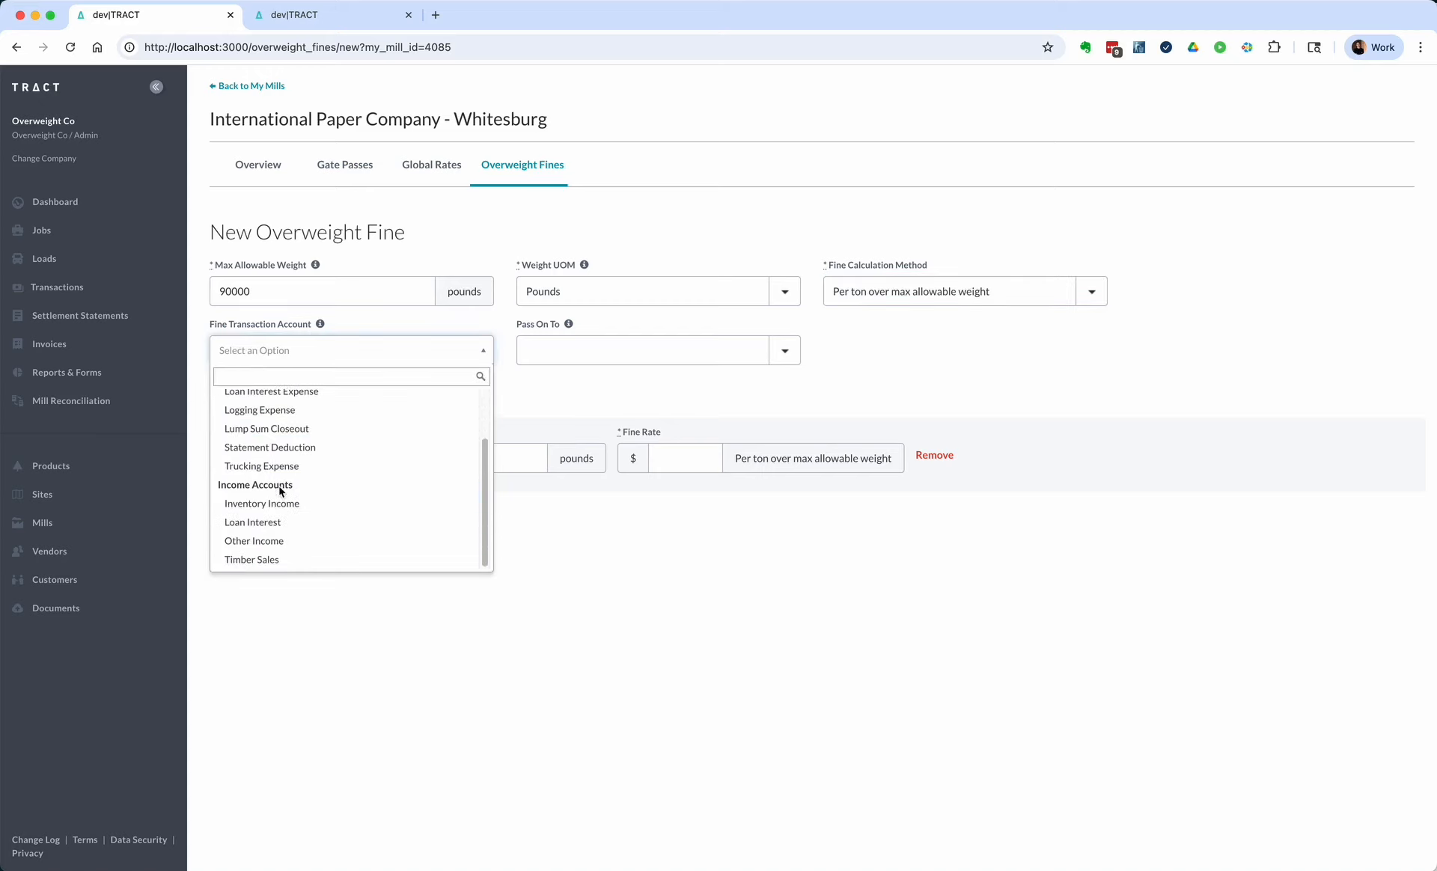
{"action": "left_click", "coordinate": [300, 561]}
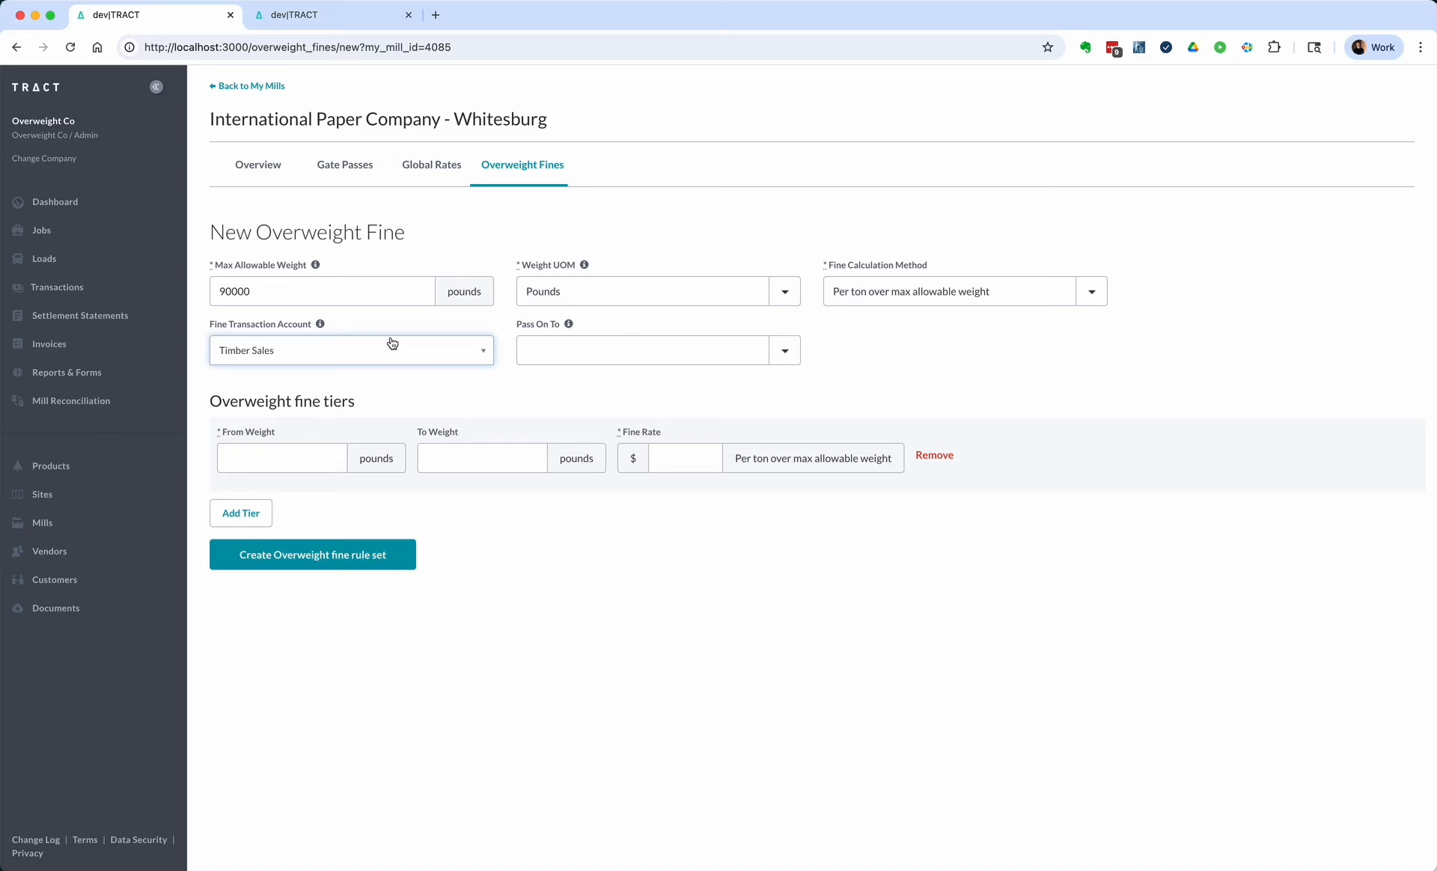
- Pass the fine on to the Logger and charge it to the Logging Expense transaction account
{"action": "left_click", "coordinate": [595, 351]}
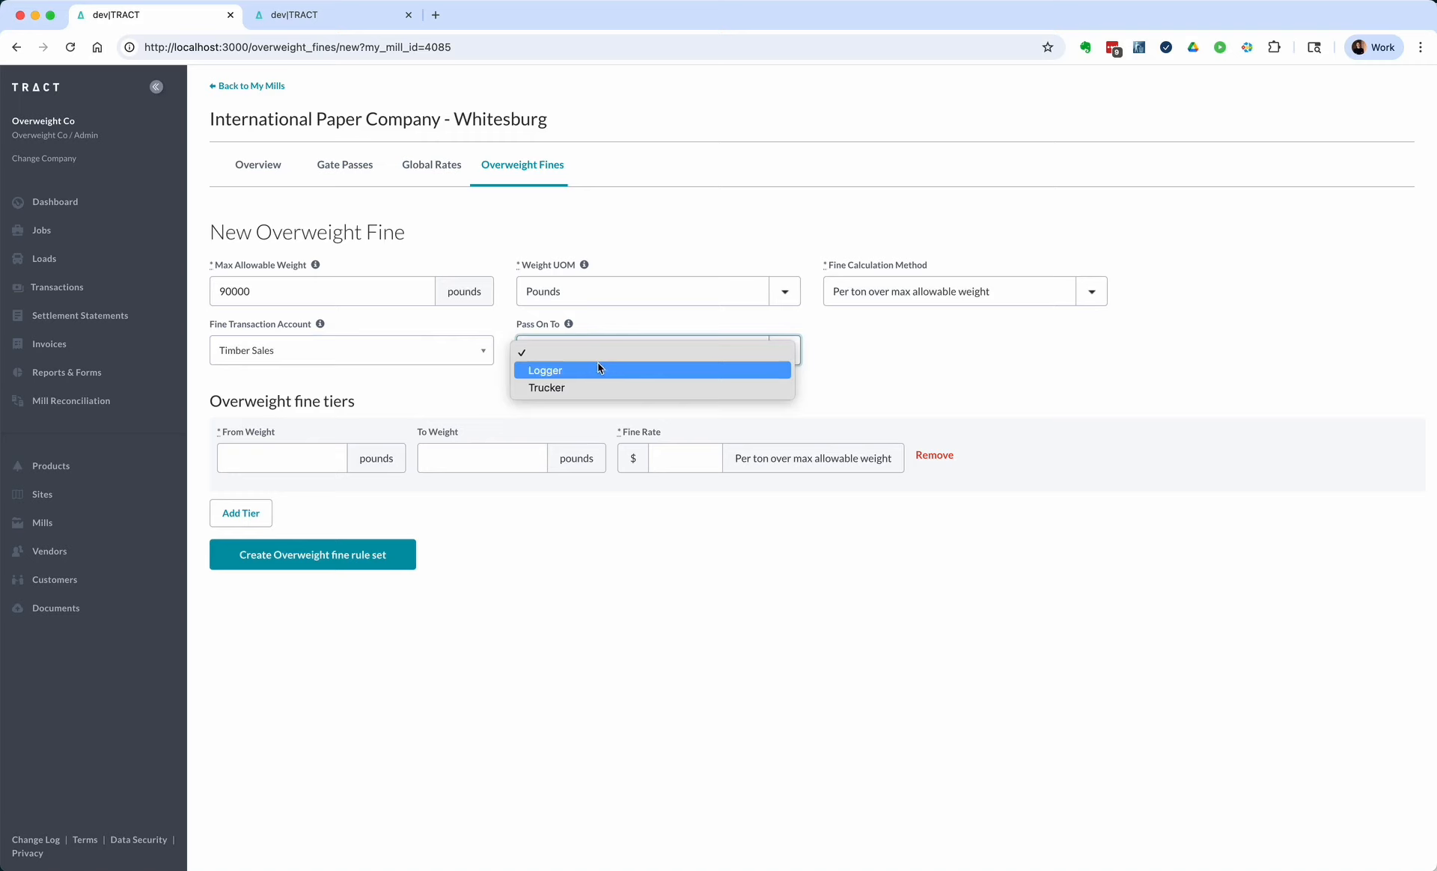
{"action": "left_click", "coordinate": [597, 367]}
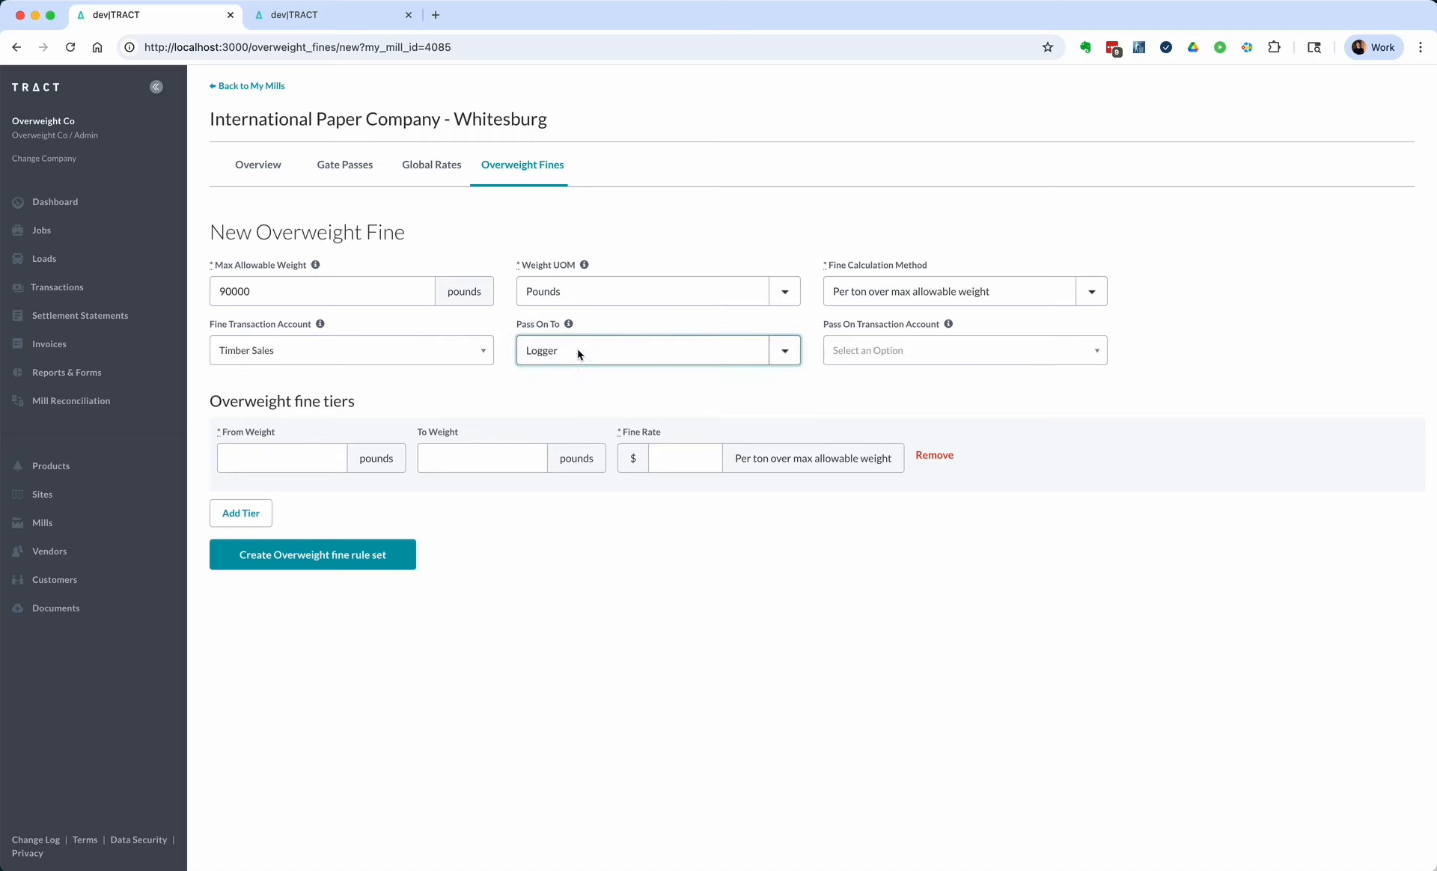
{"action": "left_click", "coordinate": [901, 356]}
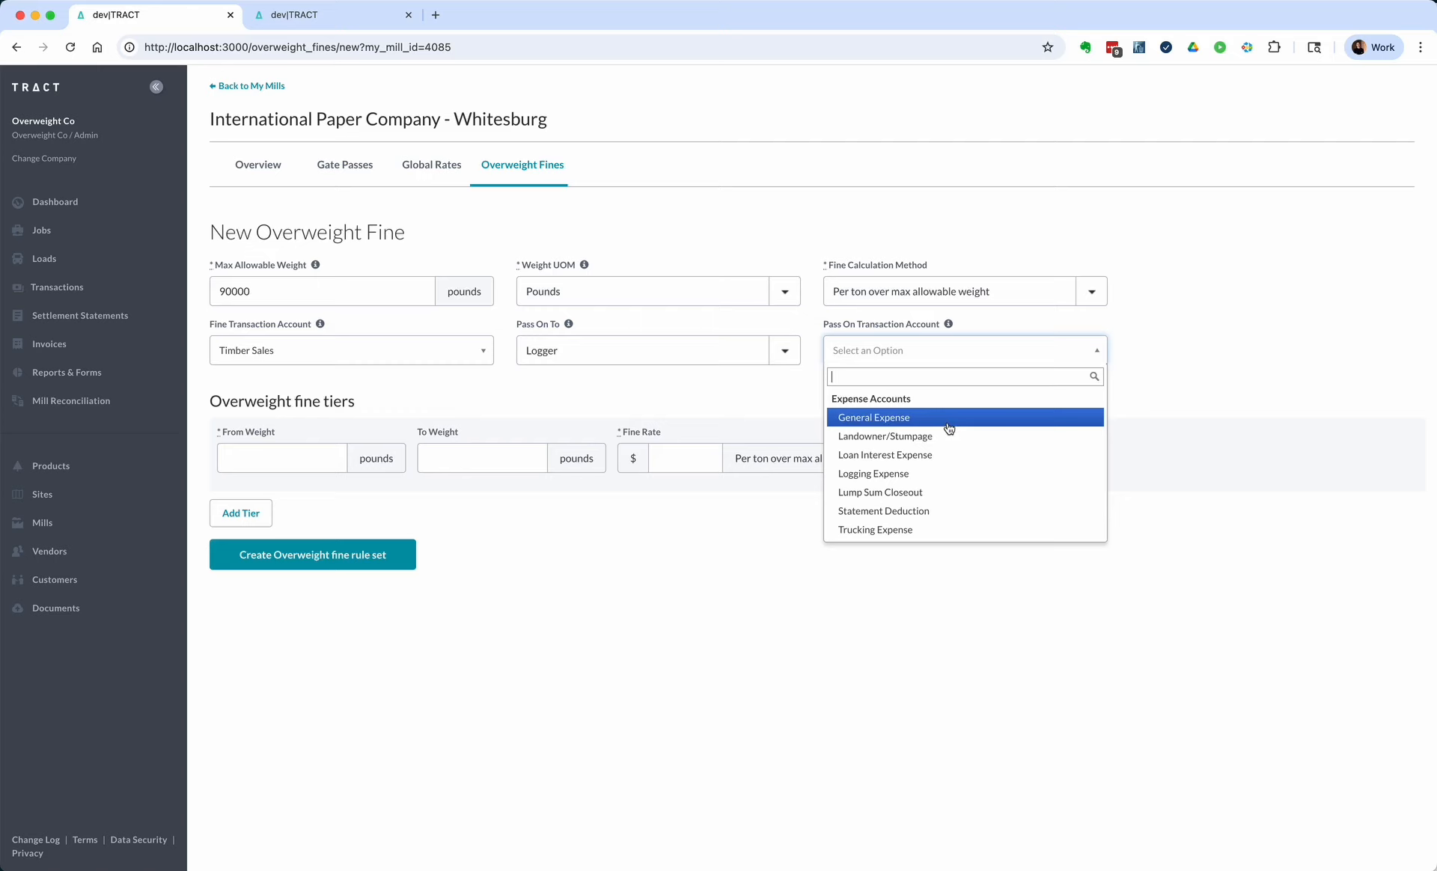
{"action": "left_click", "coordinate": [951, 474]}
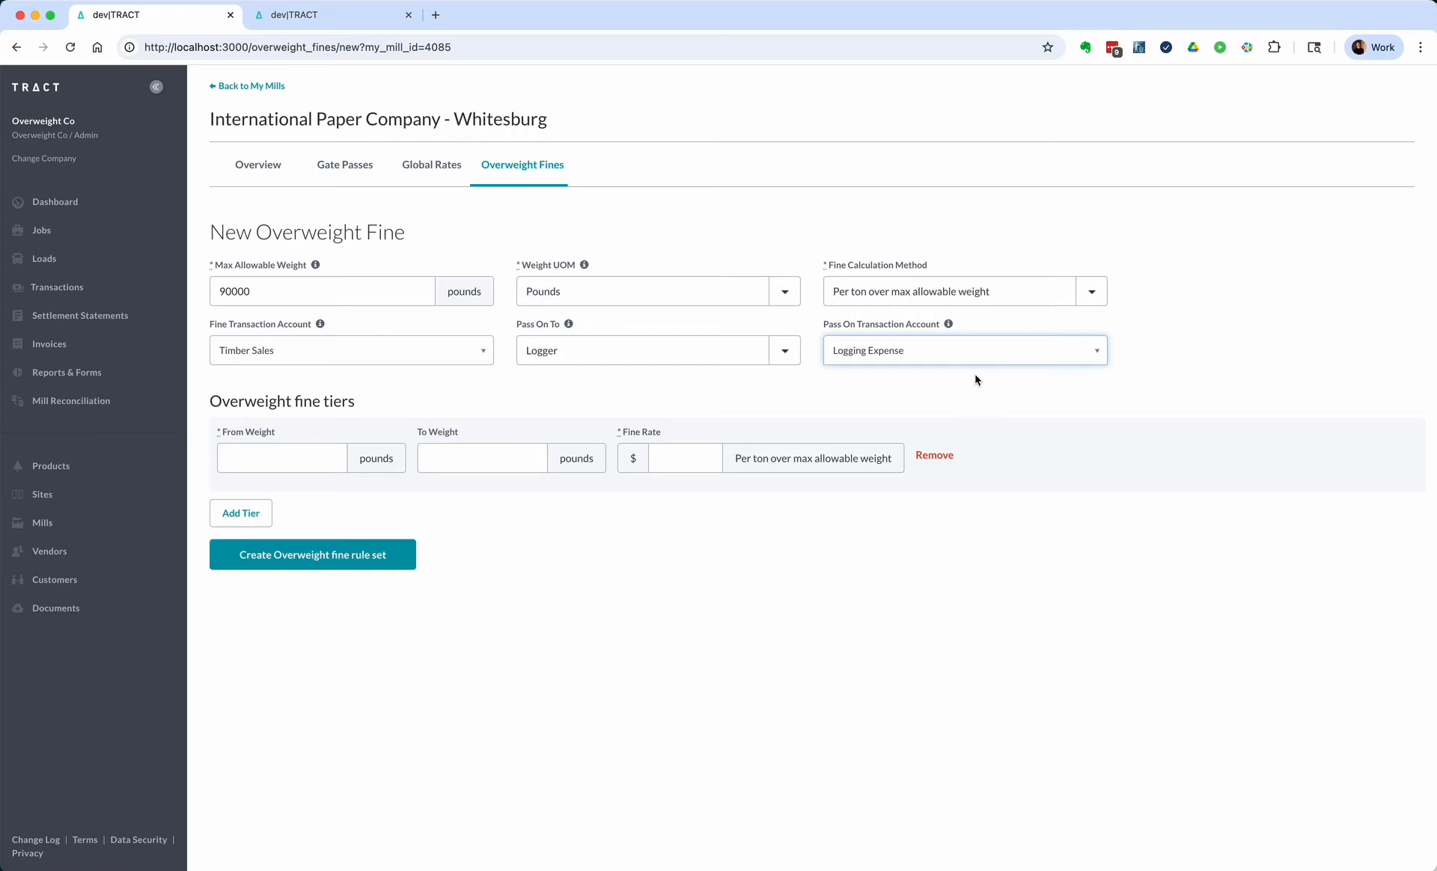
- Try Logging Expense as the fine transaction account and return it to Timber Sales
{"action": "left_click", "coordinate": [426, 360]}
{"action": "left_click", "coordinate": [411, 414]}
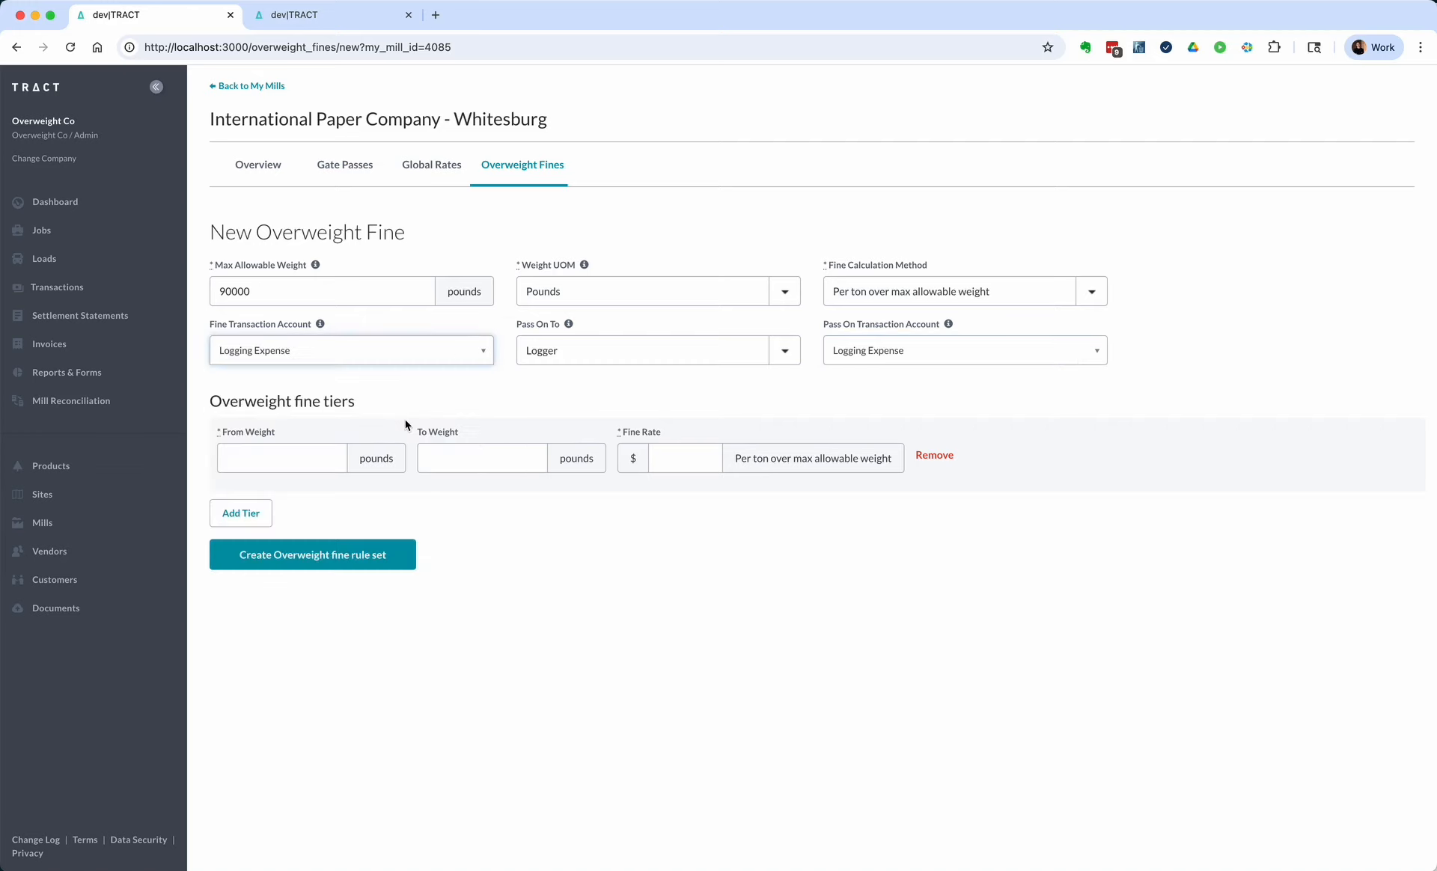
{"action": "left_click", "coordinate": [418, 358]}
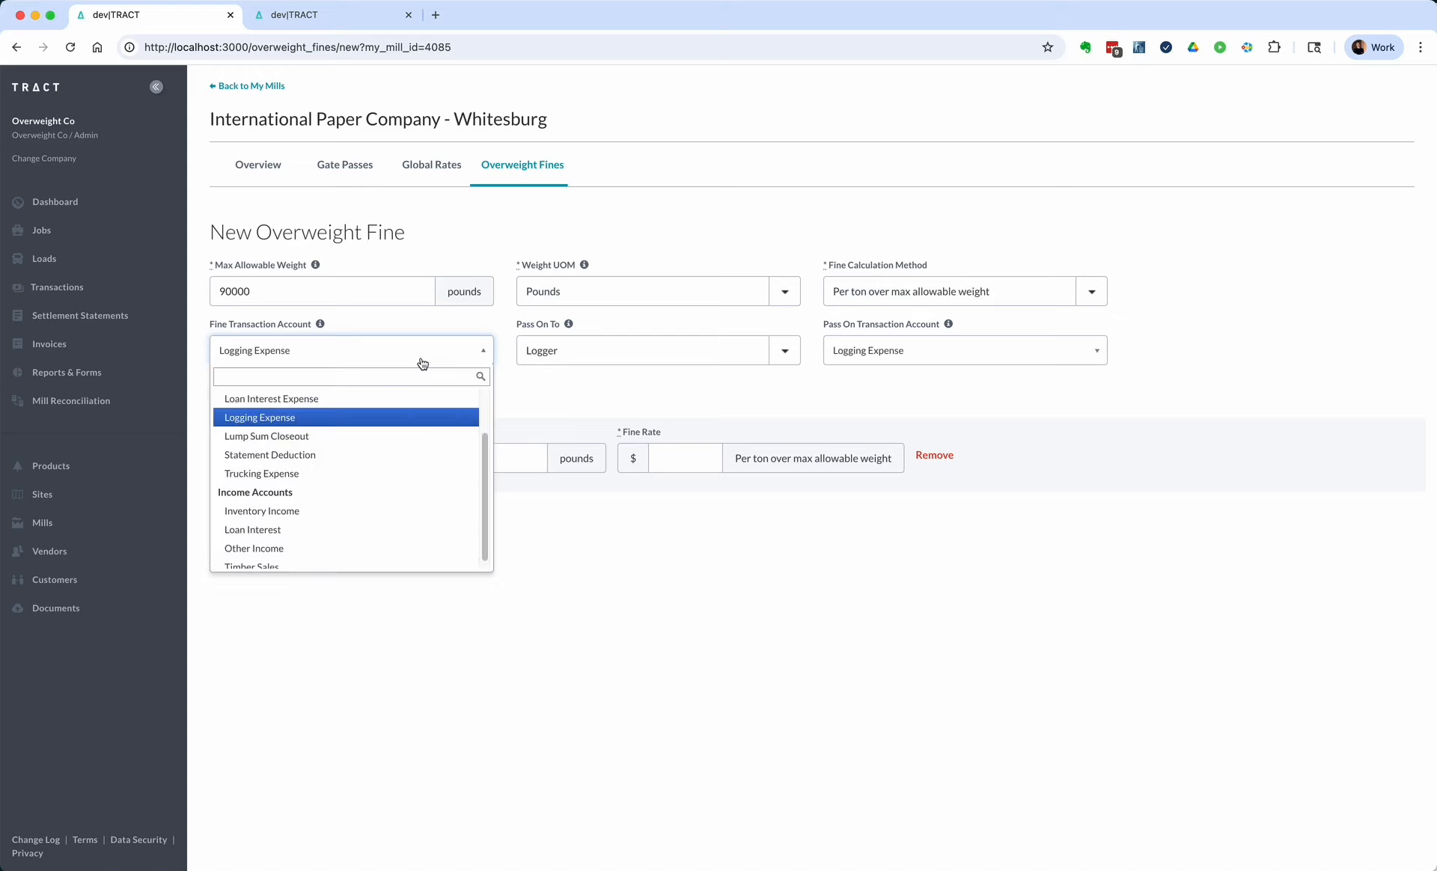
{"action": "left_click", "coordinate": [301, 566]}
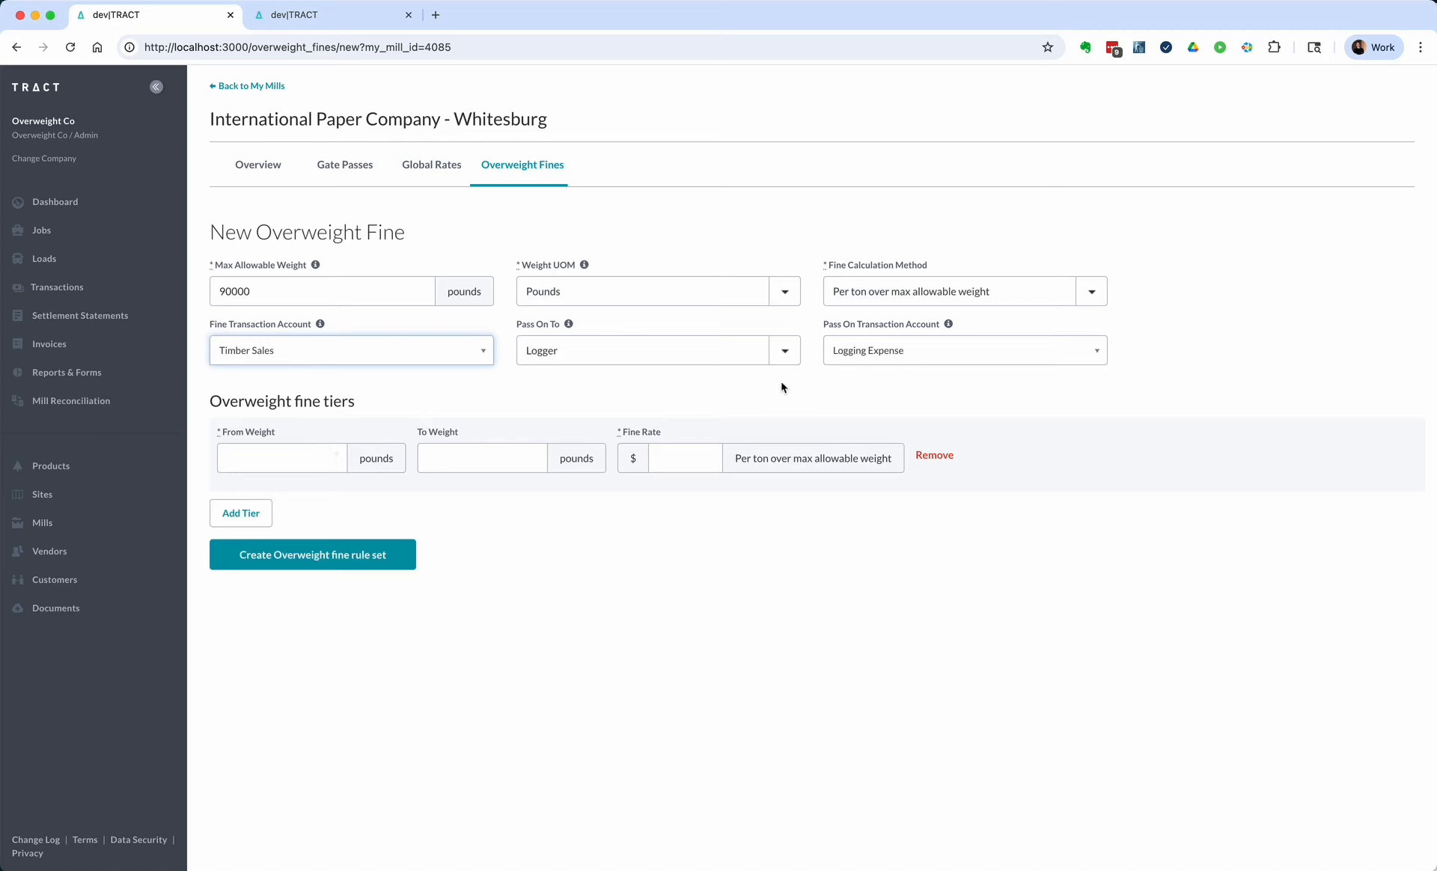
- Define the first fine tier from 90001 to 95000 pounds at a rate of $10 per ton
{"action": "left_click", "coordinate": [261, 458]}
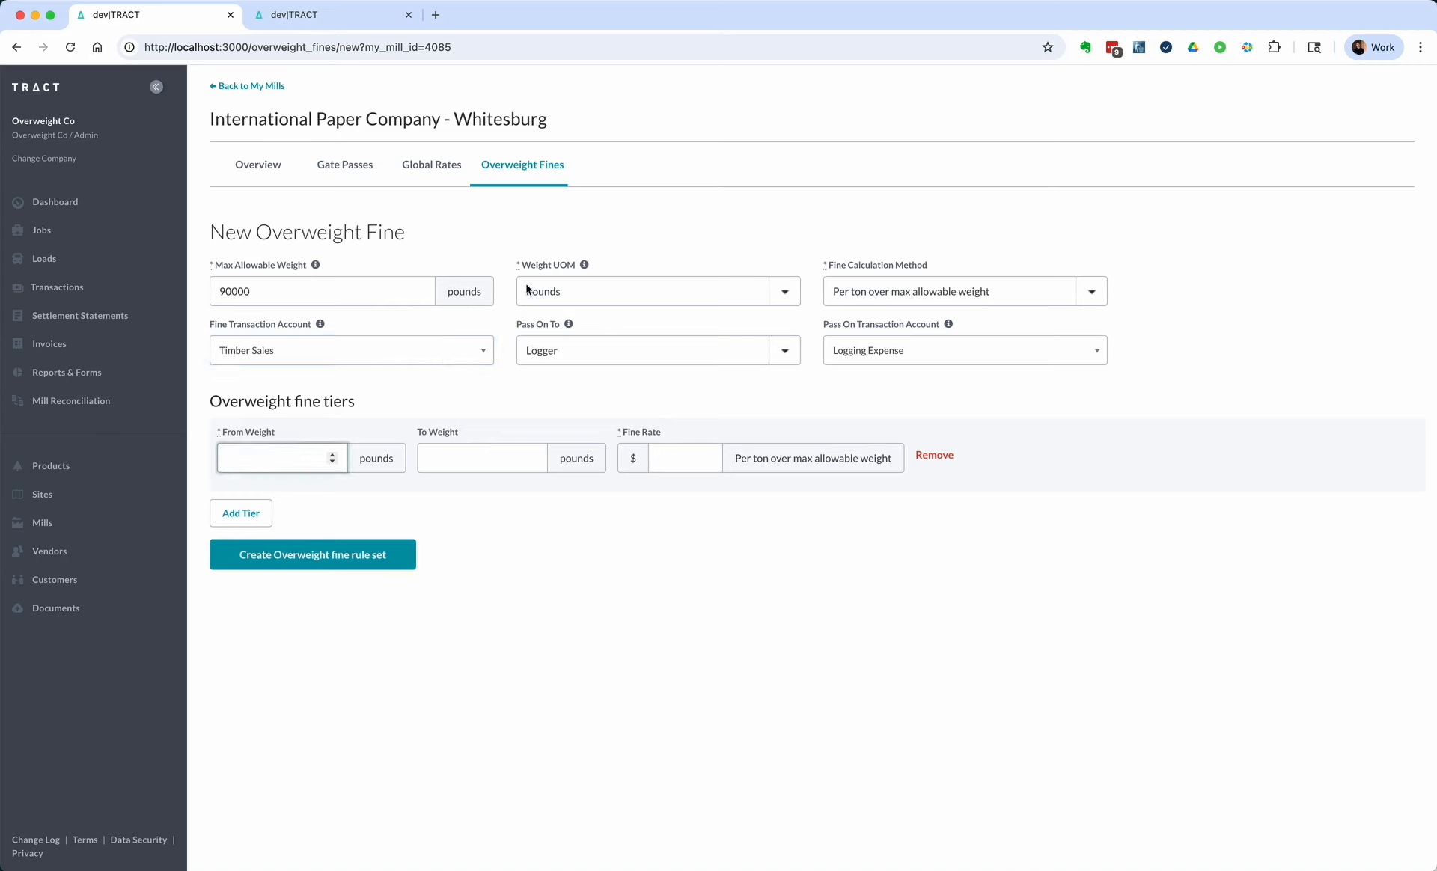
{"action": "type", "text": "90001"}
{"action": "key", "text": "Tab"}
{"action": "type", "text": "95"}
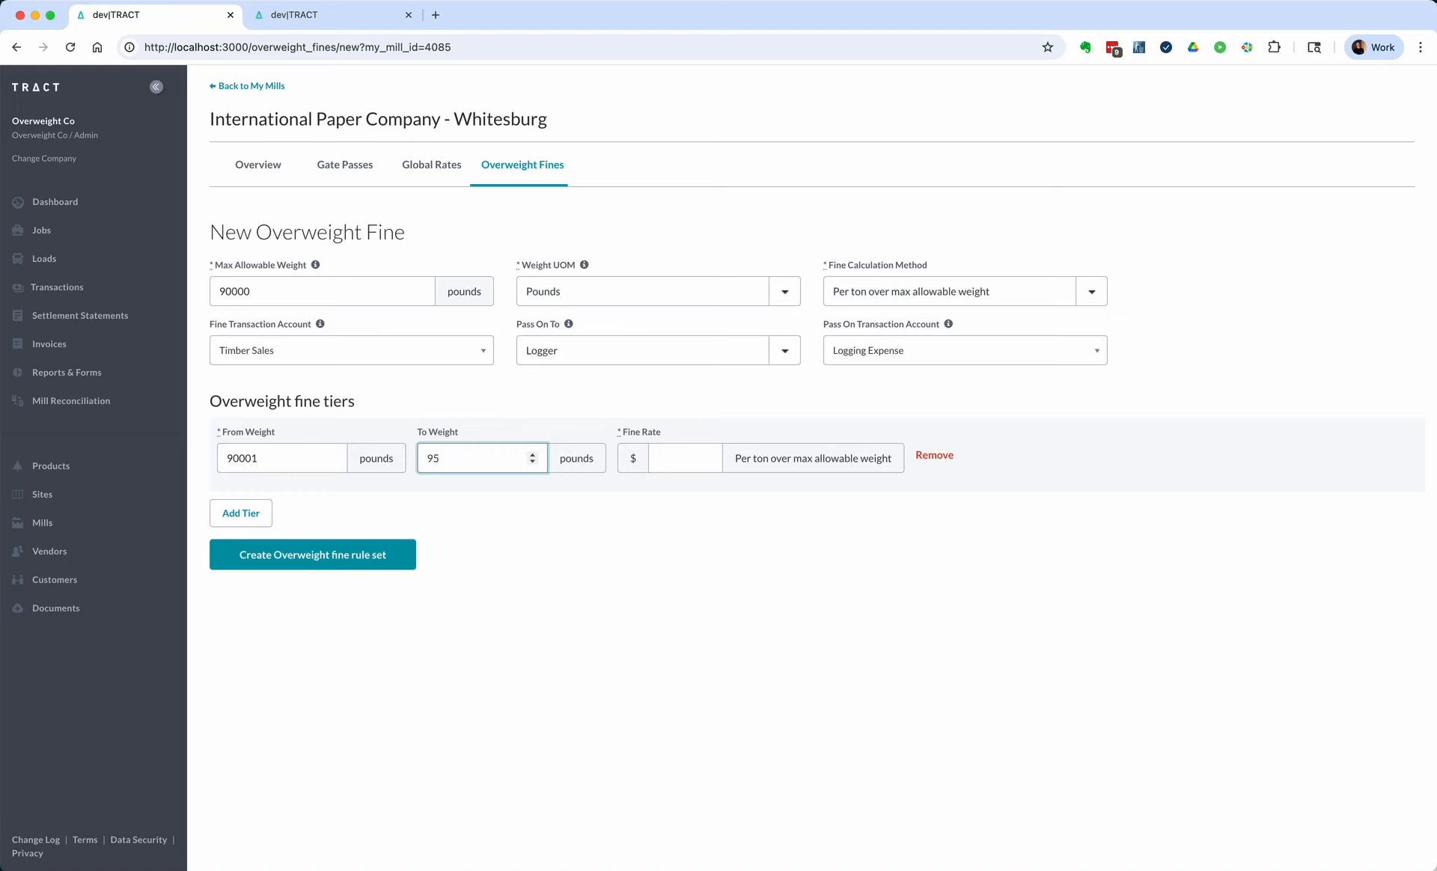
{"action": "type", "text": "000"}
{"action": "key", "text": "Tab"}
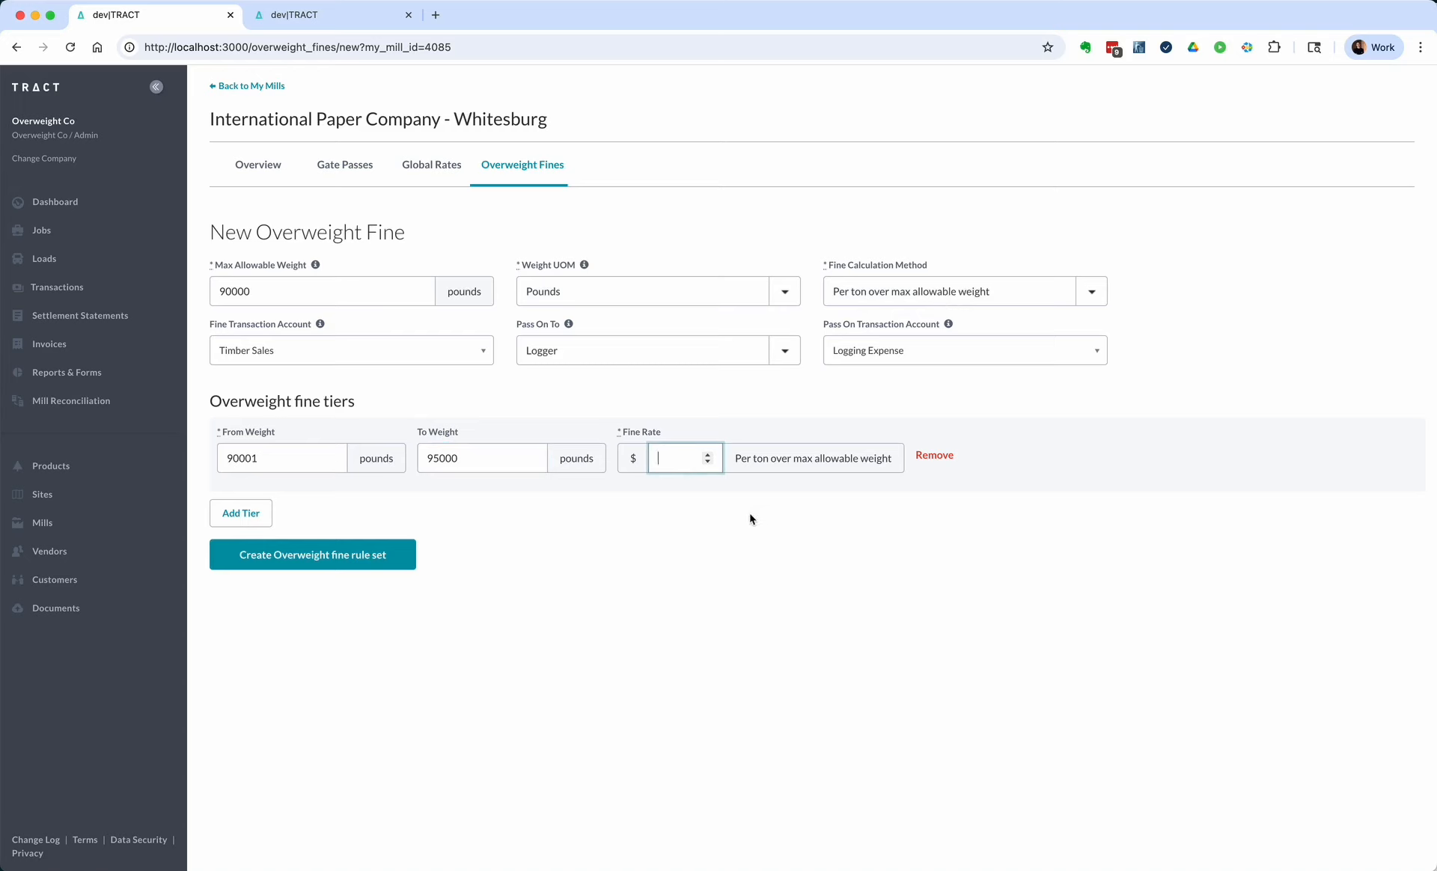
{"action": "type", "text": "10"}
- Add a second fine tier from 95001 to 100000 pounds at a rate of $15 per ton
{"action": "left_click", "coordinate": [247, 518]}
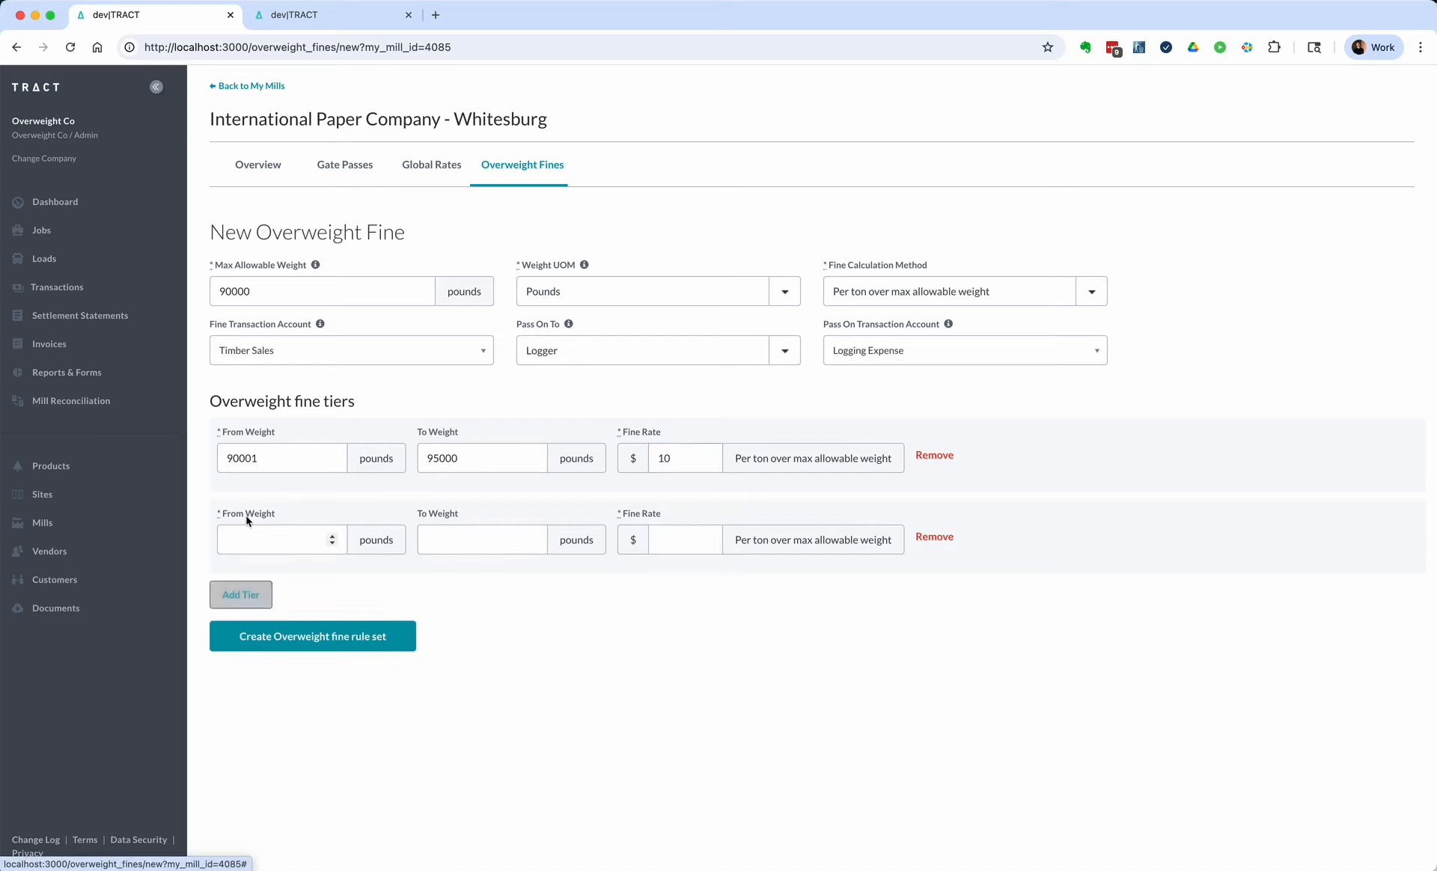
{"action": "left_click", "coordinate": [259, 536]}
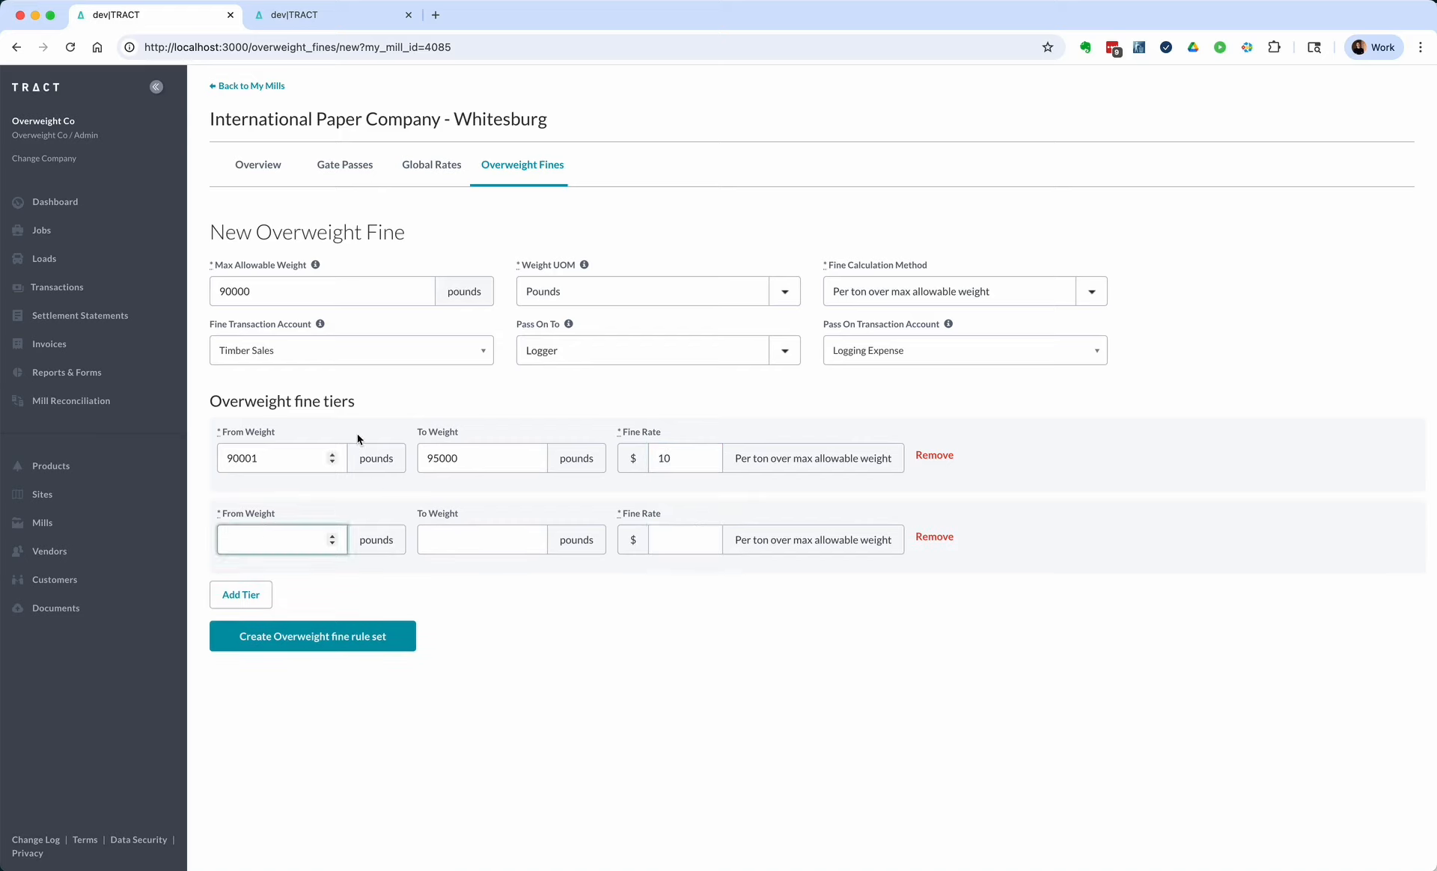
{"action": "type", "text": "95001"}
{"action": "left_click", "coordinate": [482, 543]}
{"action": "type", "text": "100000"}
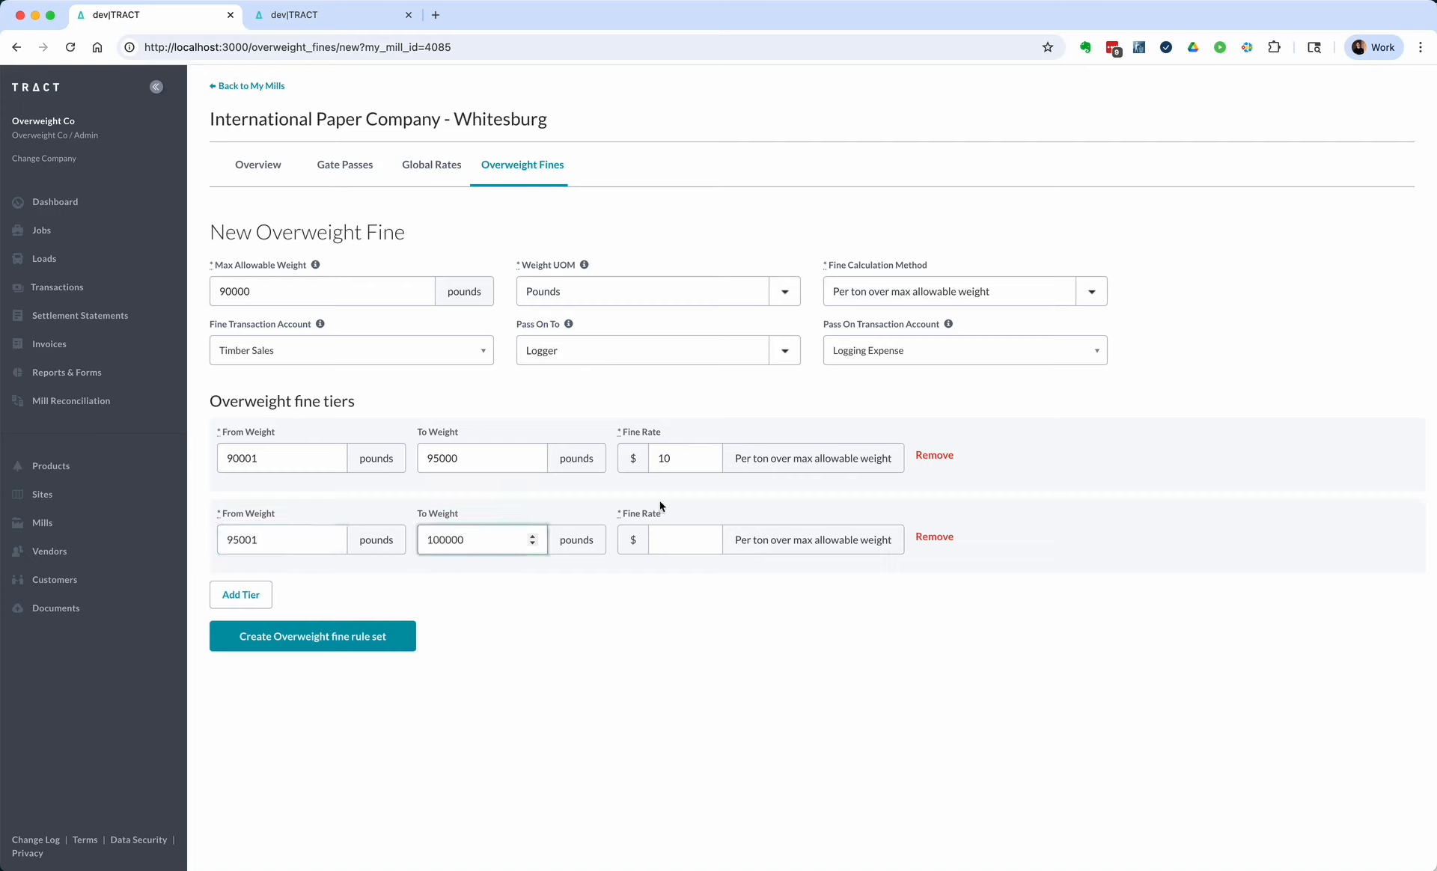
{"action": "left_click", "coordinate": [674, 530]}
{"action": "type", "text": "15"}
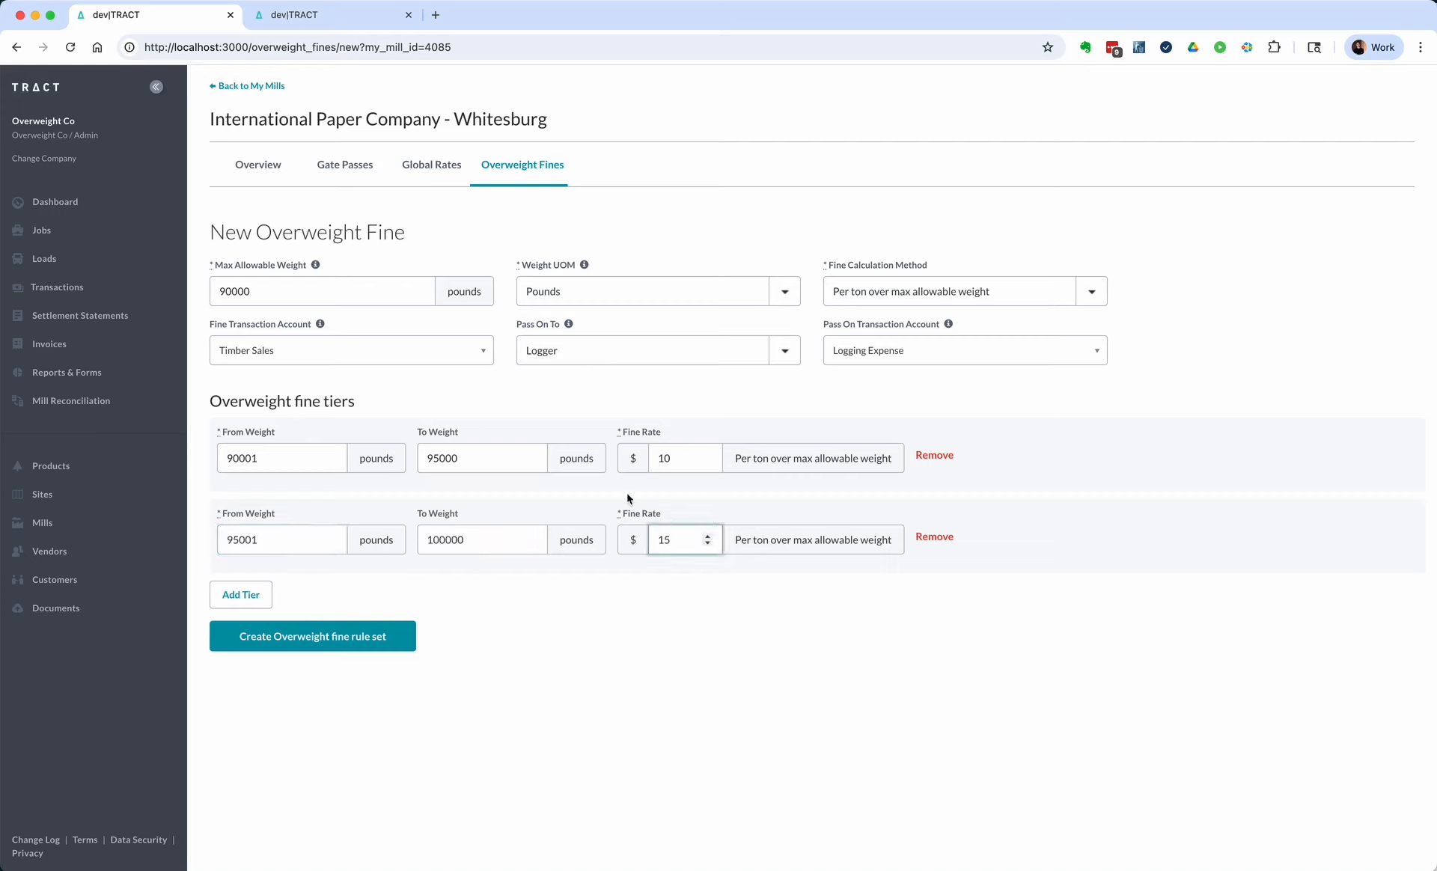
- Add a third fine tier from 100001 pounds with no upper limit at $18 per ton, and create the rule set
{"action": "left_click", "coordinate": [263, 596]}
{"action": "left_click", "coordinate": [278, 616]}
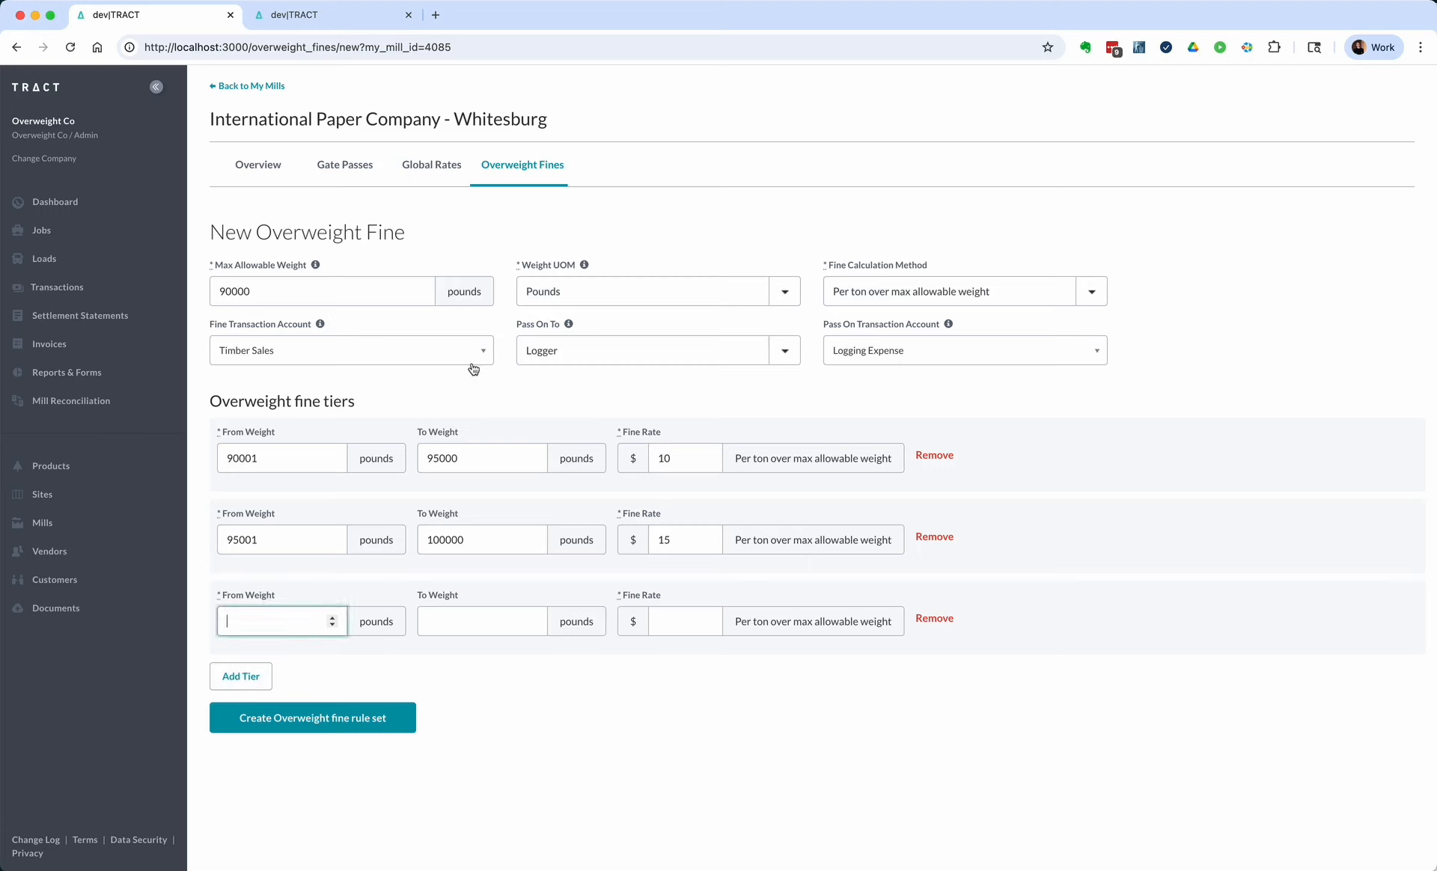
{"action": "type", "text": "100001"}
{"action": "key", "text": "Tab"}
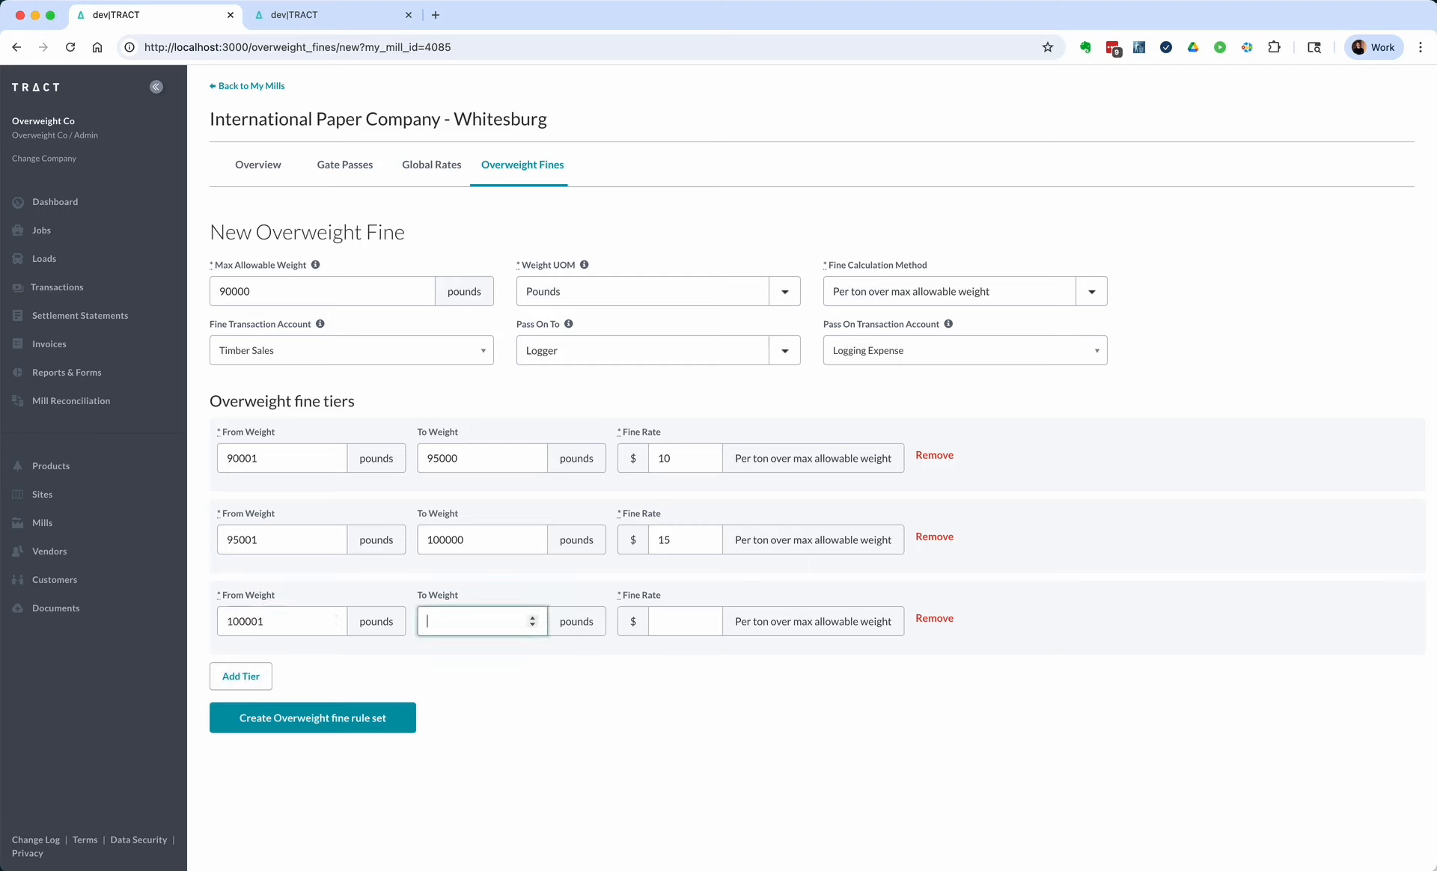
{"action": "left_click", "coordinate": [663, 622]}
{"action": "type", "text": "18"}
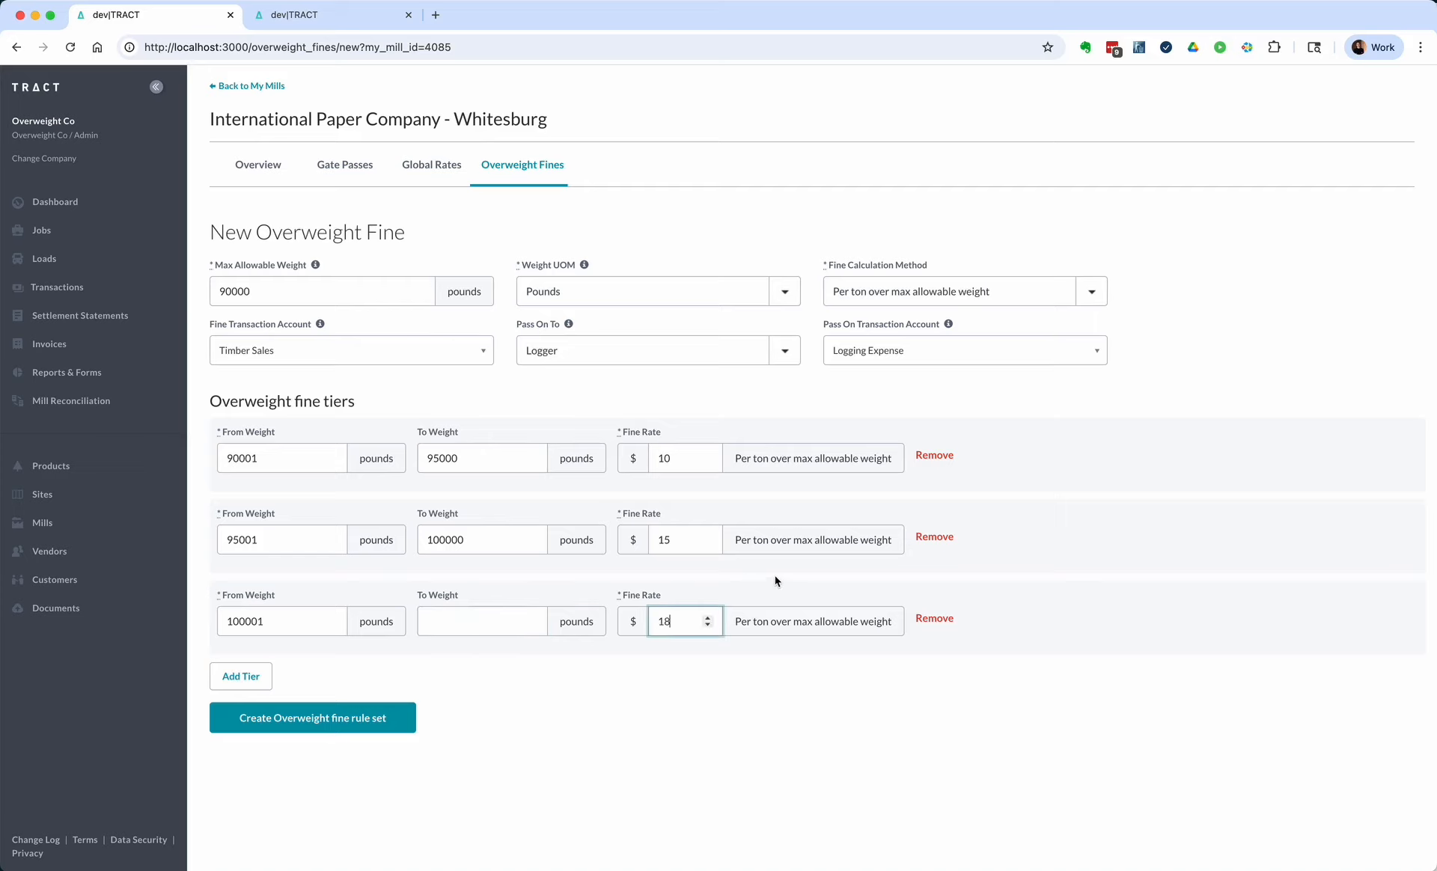
{"action": "left_click", "coordinate": [313, 718]}
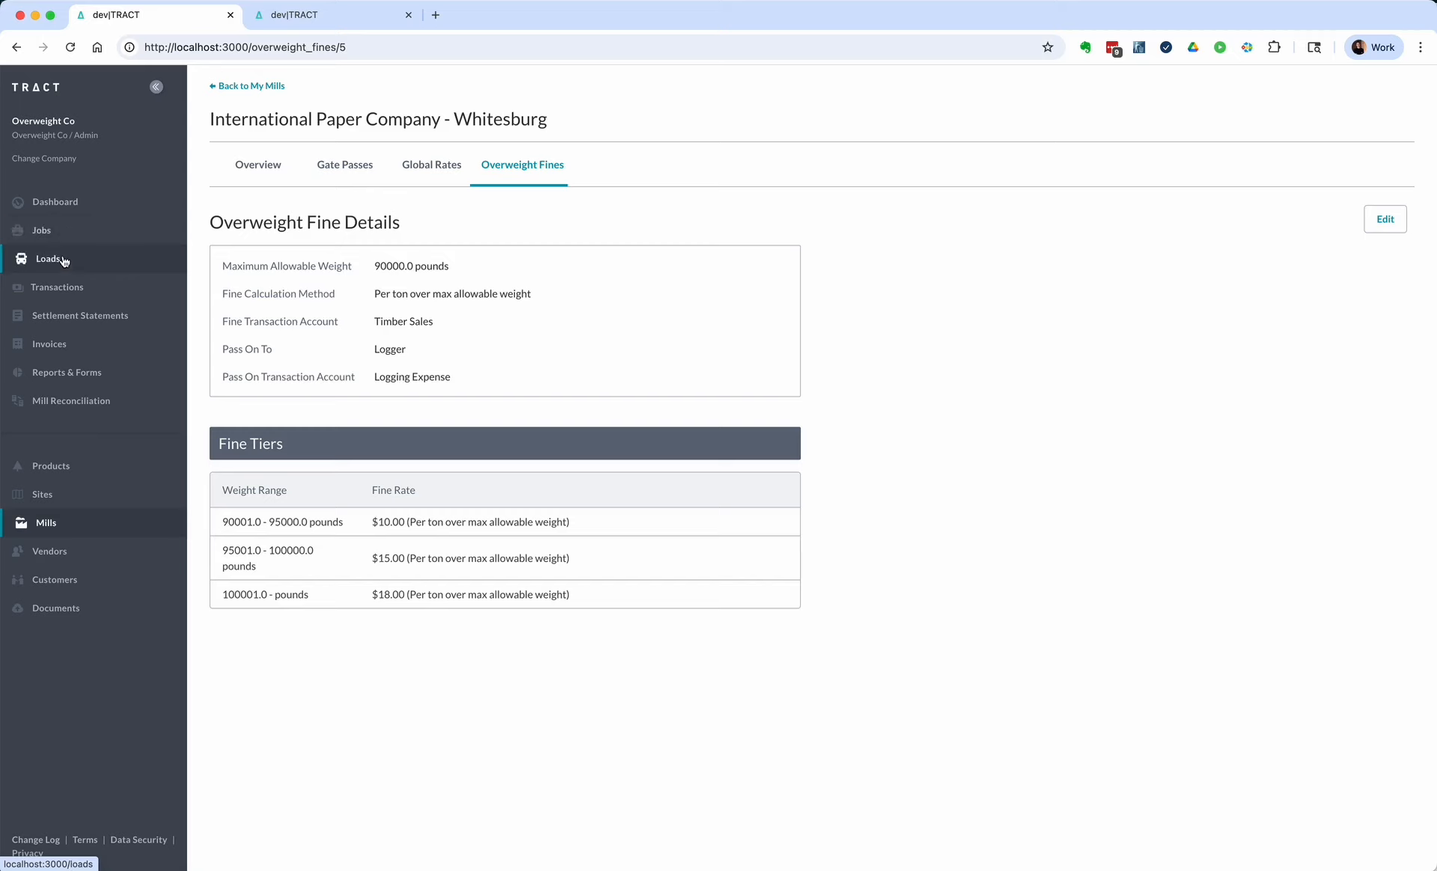
- Start a new load in the Overweight Test job with scale ticket OW-100
{"action": "left_click", "coordinate": [42, 229]}
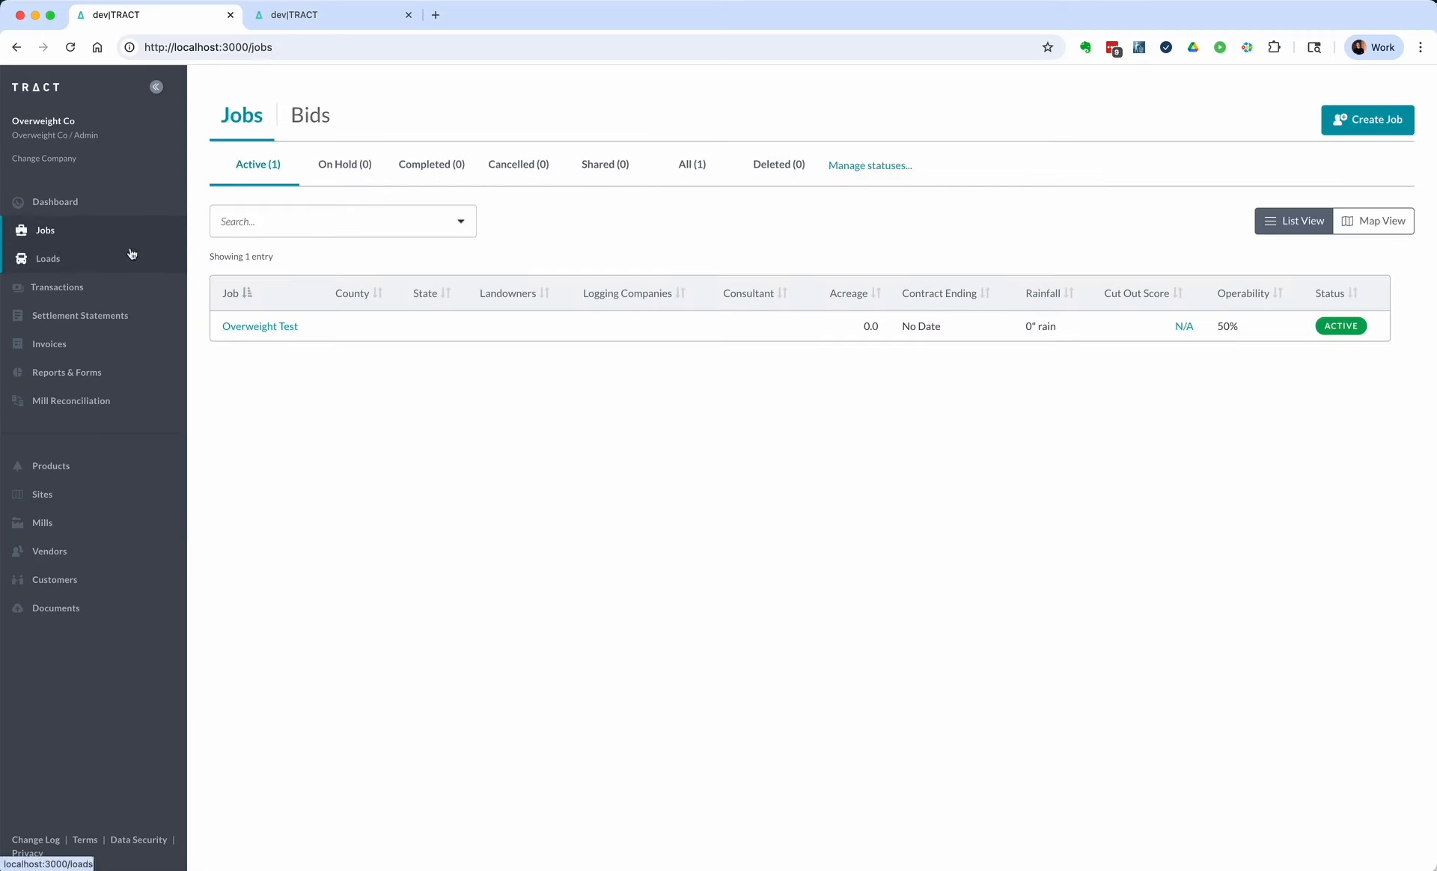
{"action": "left_click", "coordinate": [250, 330]}
{"action": "left_click", "coordinate": [496, 166]}
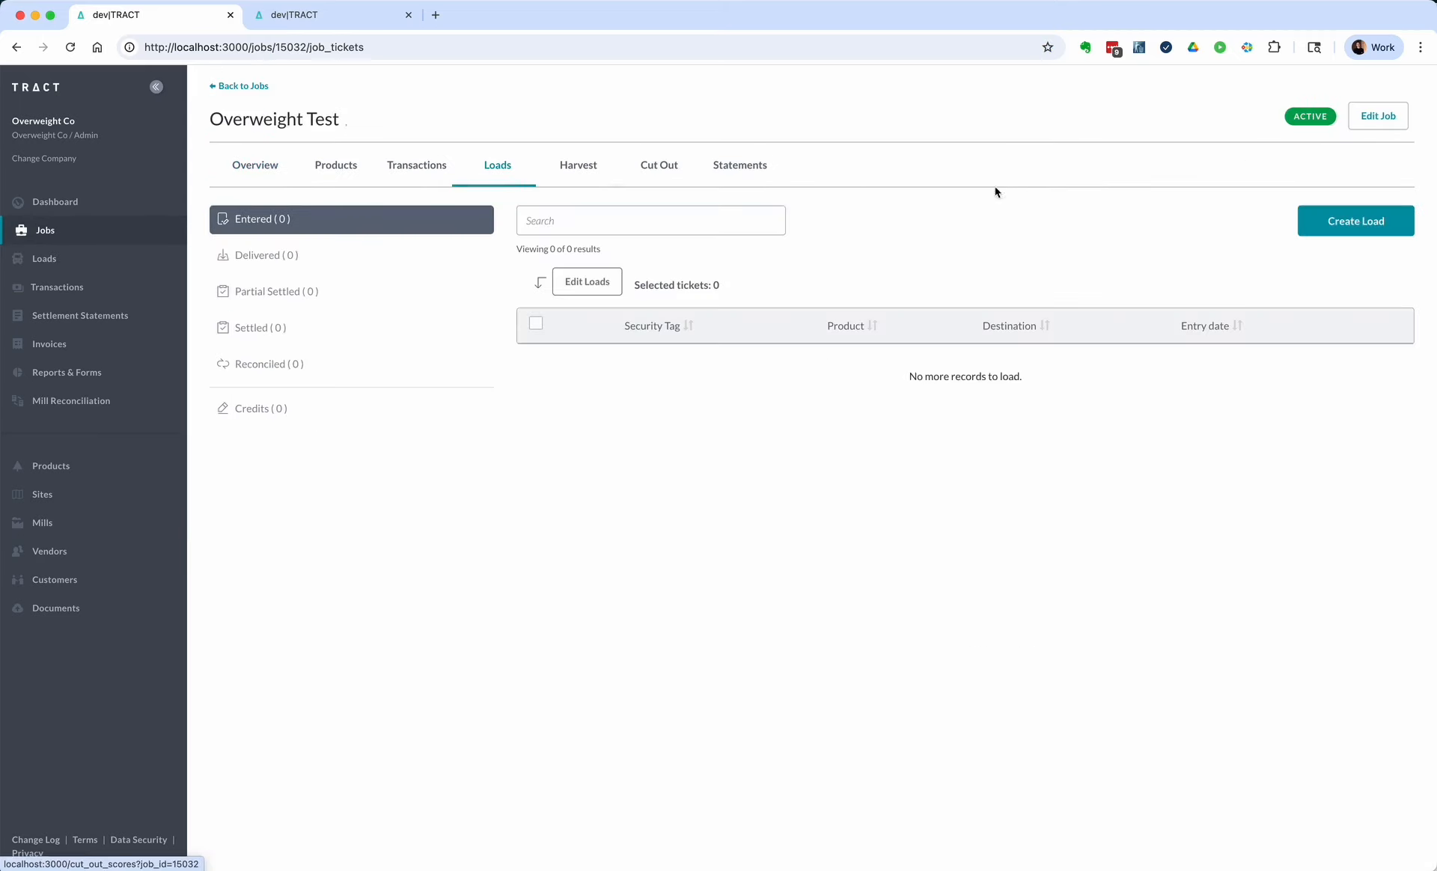
{"action": "left_click", "coordinate": [1343, 233]}
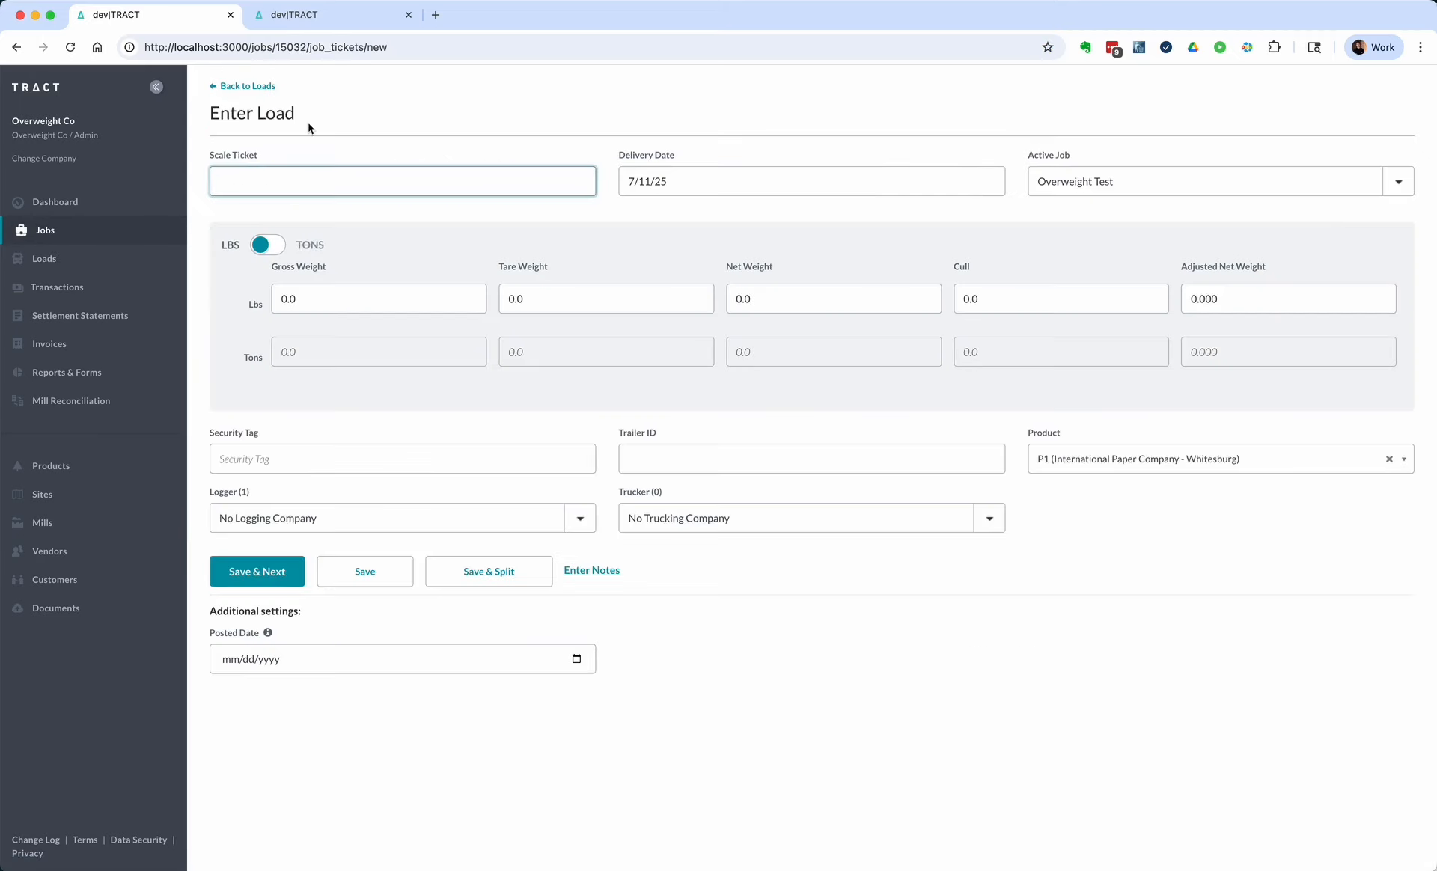
{"action": "type", "text": "OW-100"}
- Set the load's gross weight to 90000 lbs and its tare weight to 50000 lbs
{"action": "key", "text": "Tab"}
{"action": "key", "text": "Tab"}
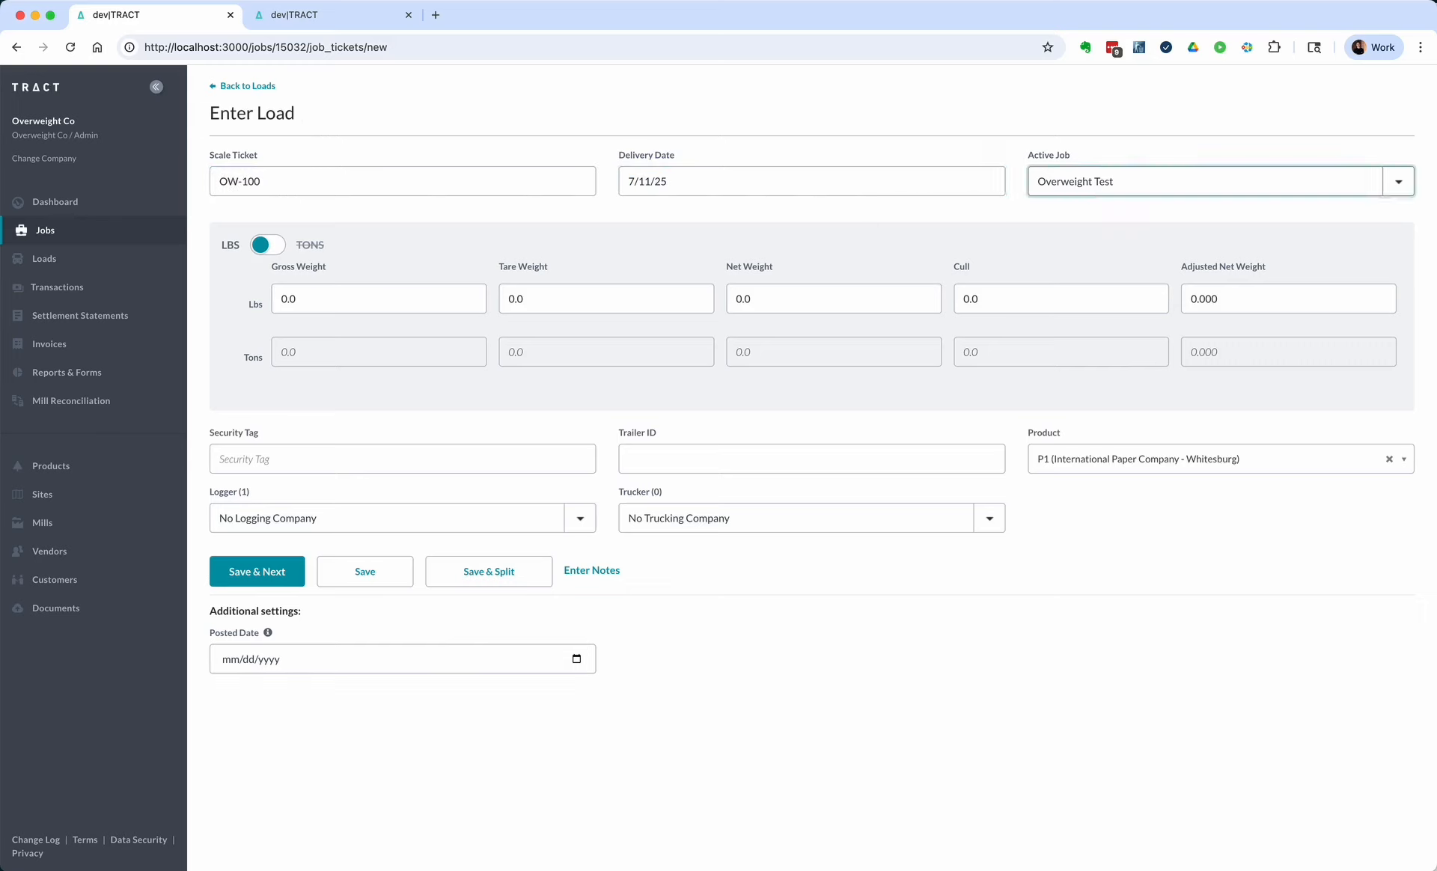
{"action": "key", "text": "Tab"}
{"action": "type", "text": "90000"}
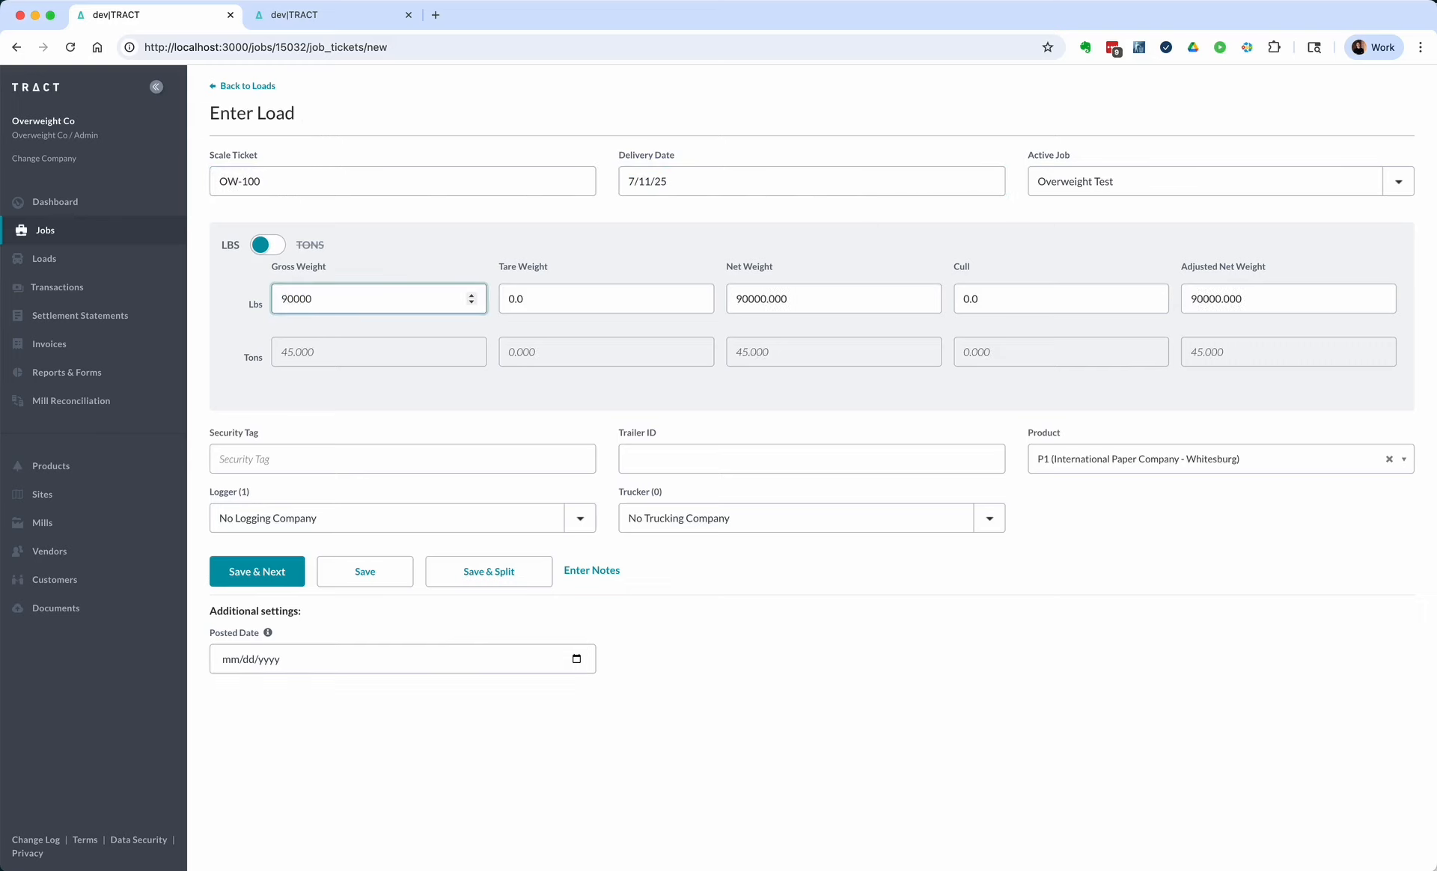
{"action": "key", "text": "Tab"}
{"action": "type", "text": "5000"}
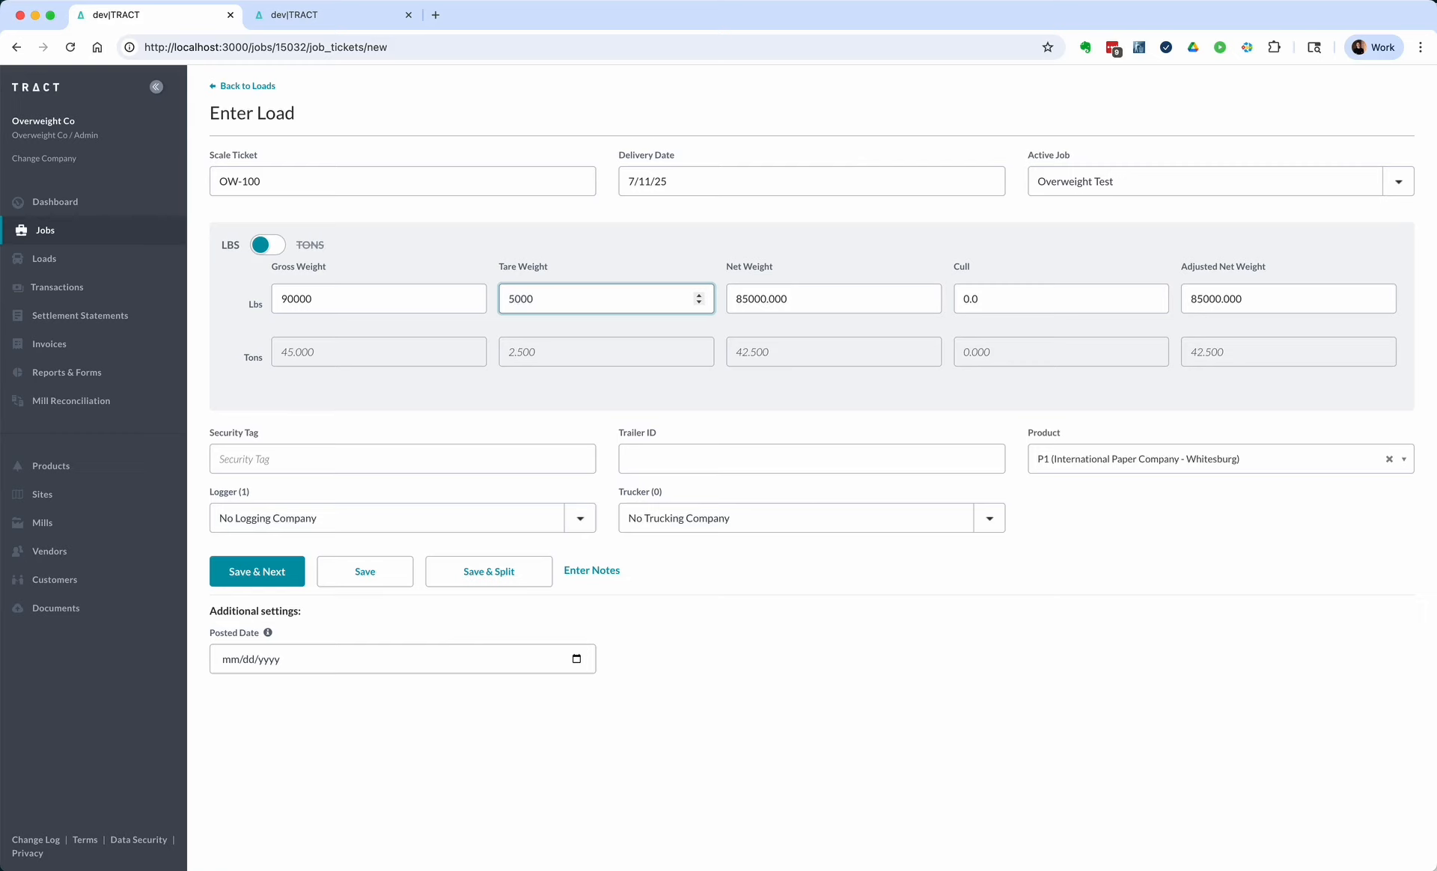
{"action": "type", "text": "0"}
{"action": "key", "text": "Tab"}
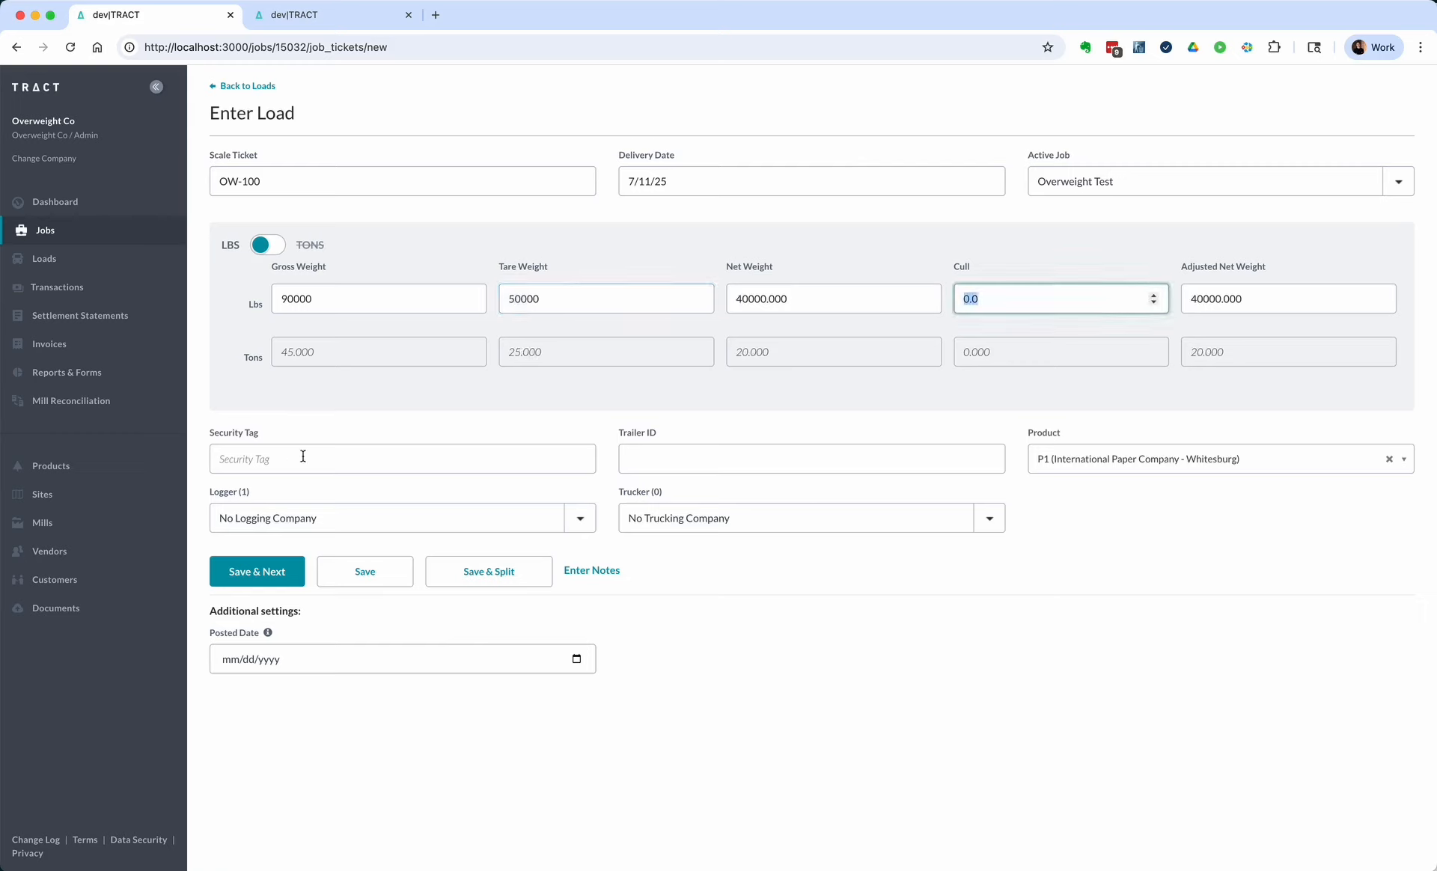
- Assign Logger as the load's logging company and save the load
{"action": "left_click", "coordinate": [325, 514]}
{"action": "left_click", "coordinate": [331, 533]}
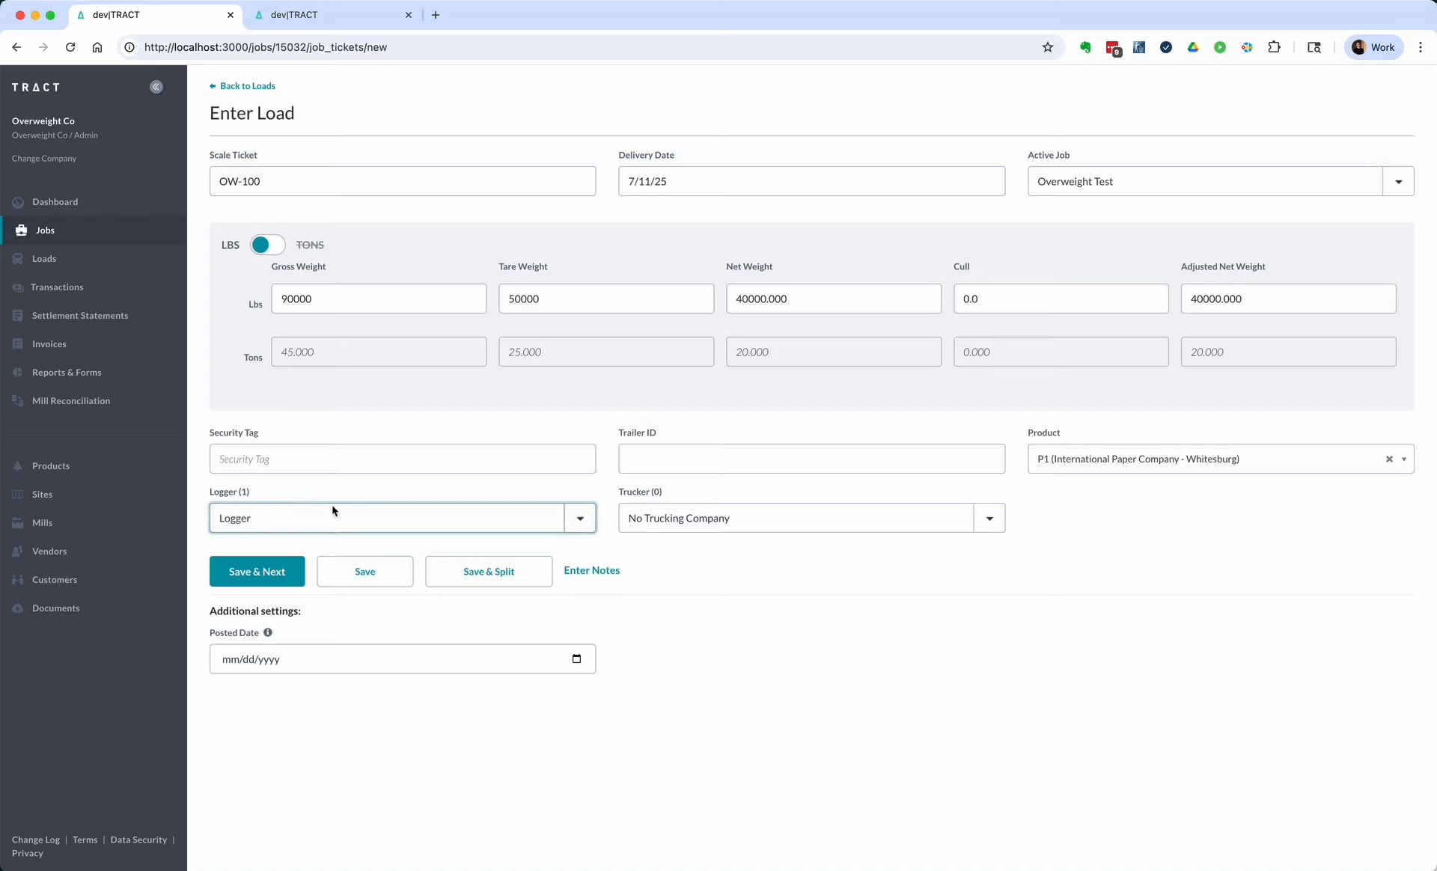
{"action": "left_click", "coordinate": [470, 298]}
{"action": "left_click", "coordinate": [366, 577]}
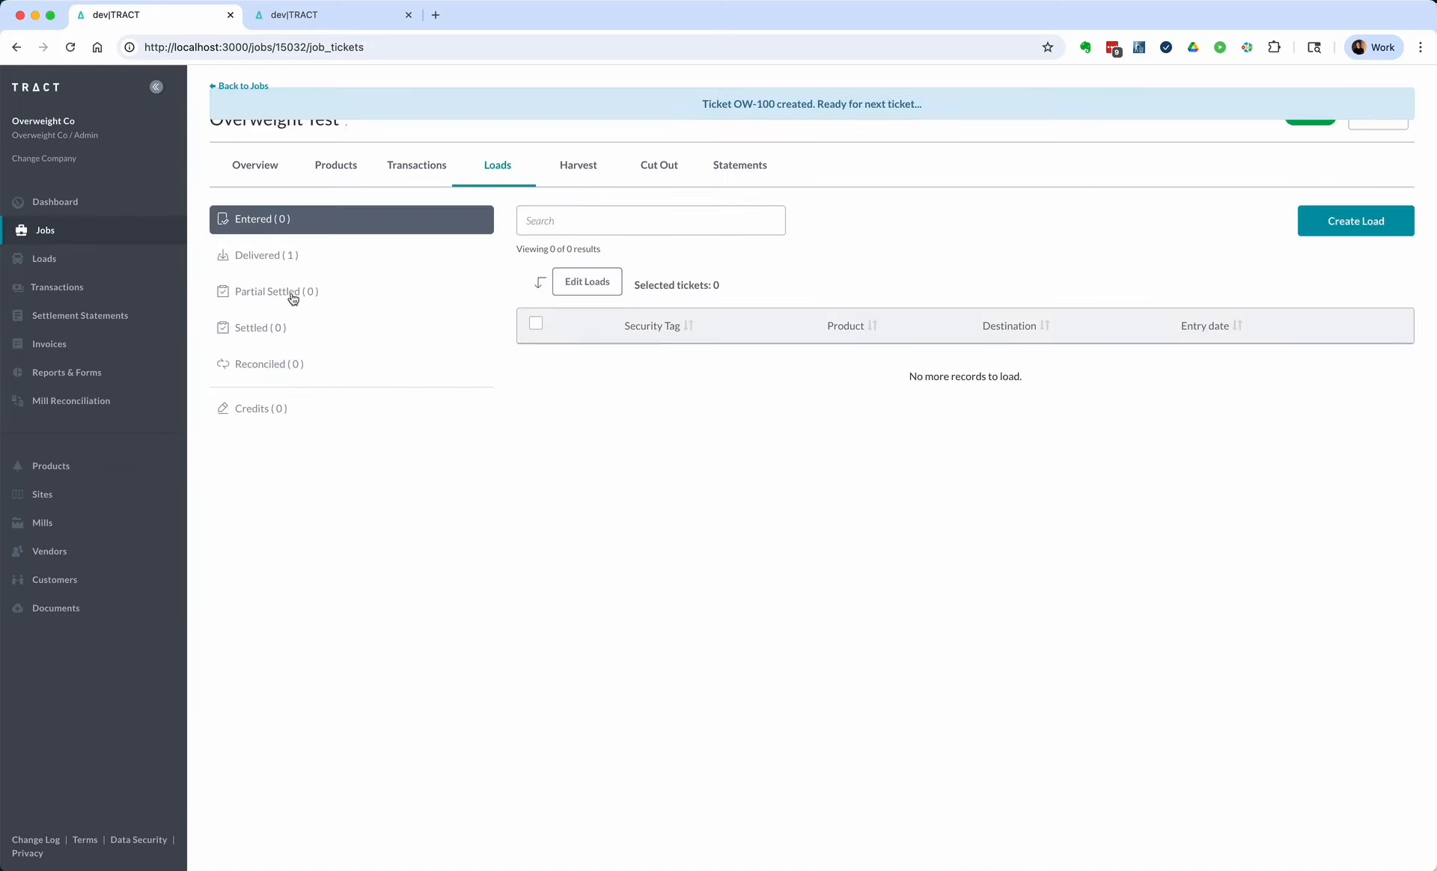
- Open delivered load OW-100 and review the mill and logger entries in its Load Payment Summary
{"action": "left_click", "coordinate": [268, 258]}
{"action": "left_click", "coordinate": [603, 369]}
{"action": "scroll", "coordinate": [634, 553], "scroll_direction": "down", "scroll_amount": 3}
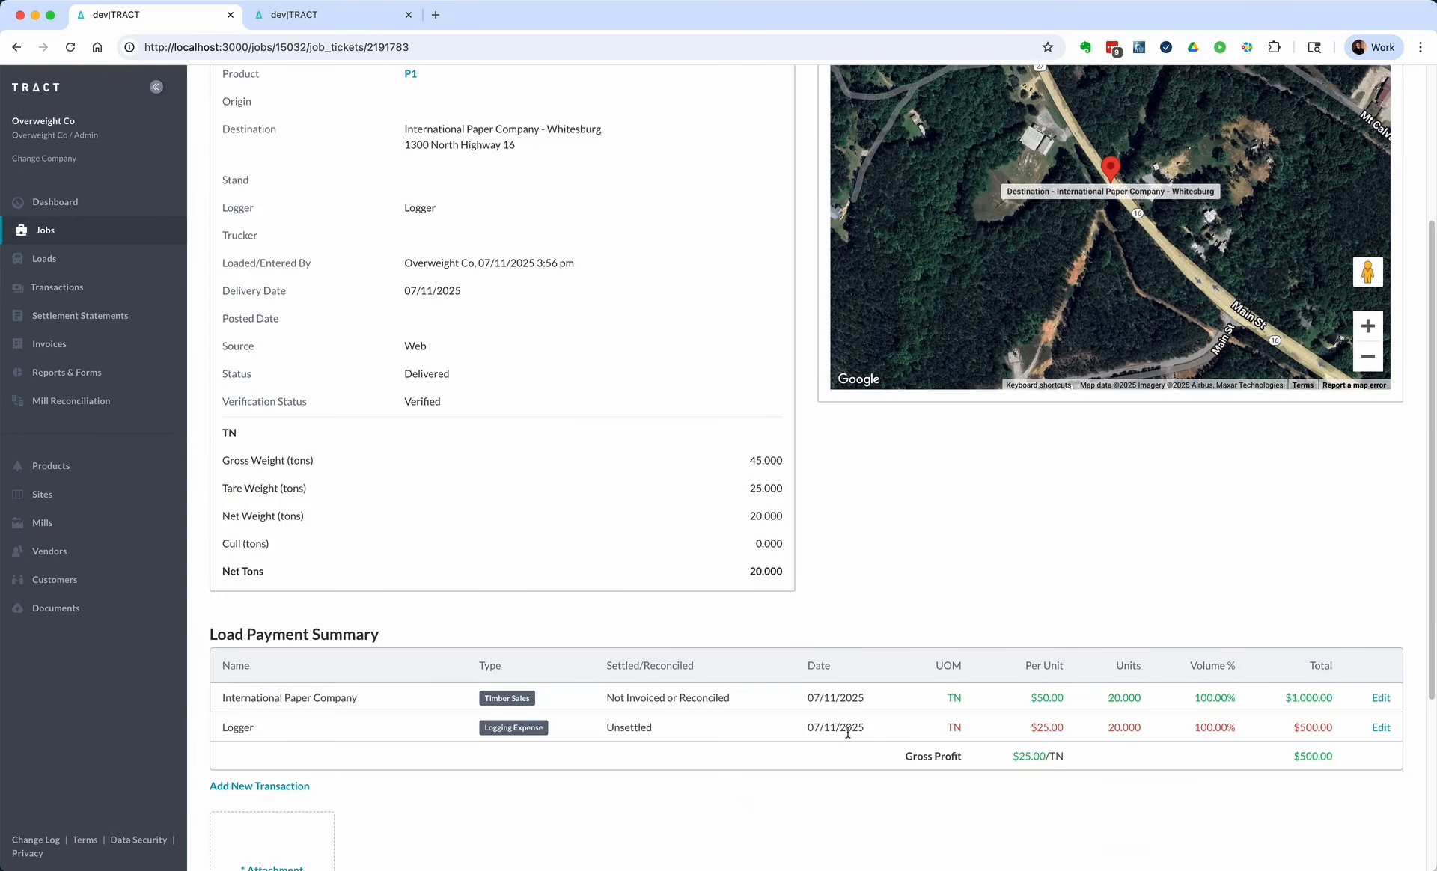
{"action": "left_click_drag", "start_coordinate": [263, 698], "coordinate": [314, 708]}
{"action": "left_click_drag", "start_coordinate": [233, 728], "coordinate": [251, 727]}
{"action": "scroll", "coordinate": [908, 608], "scroll_direction": "up", "scroll_amount": 3}
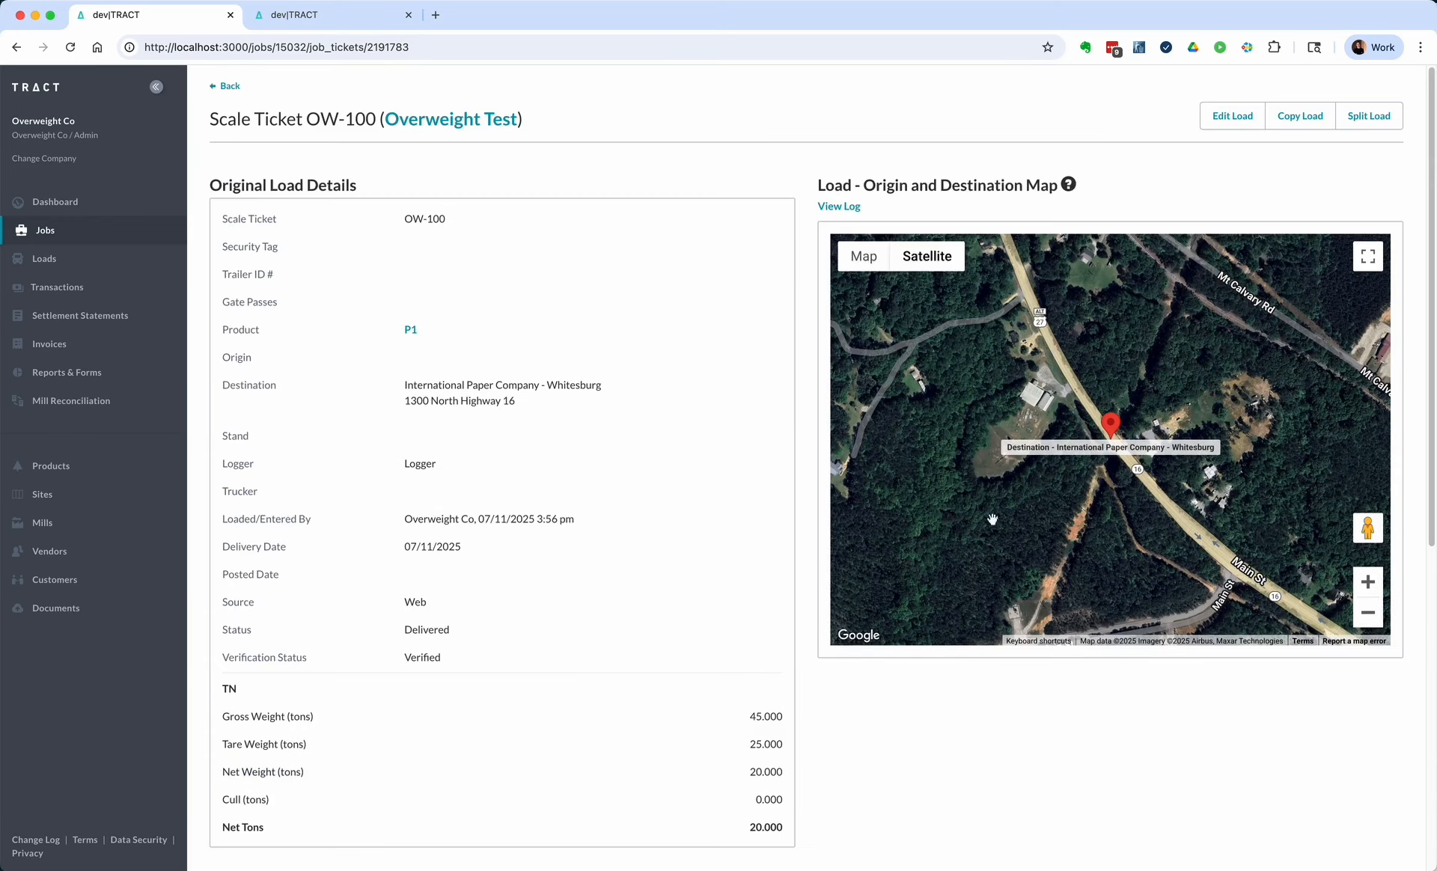
- Edit load OW-100 so its gross weight is 90100 lbs, and save the change
{"action": "left_click", "coordinate": [1232, 116]}
{"action": "left_click_drag", "start_coordinate": [305, 311], "coordinate": [322, 276]}
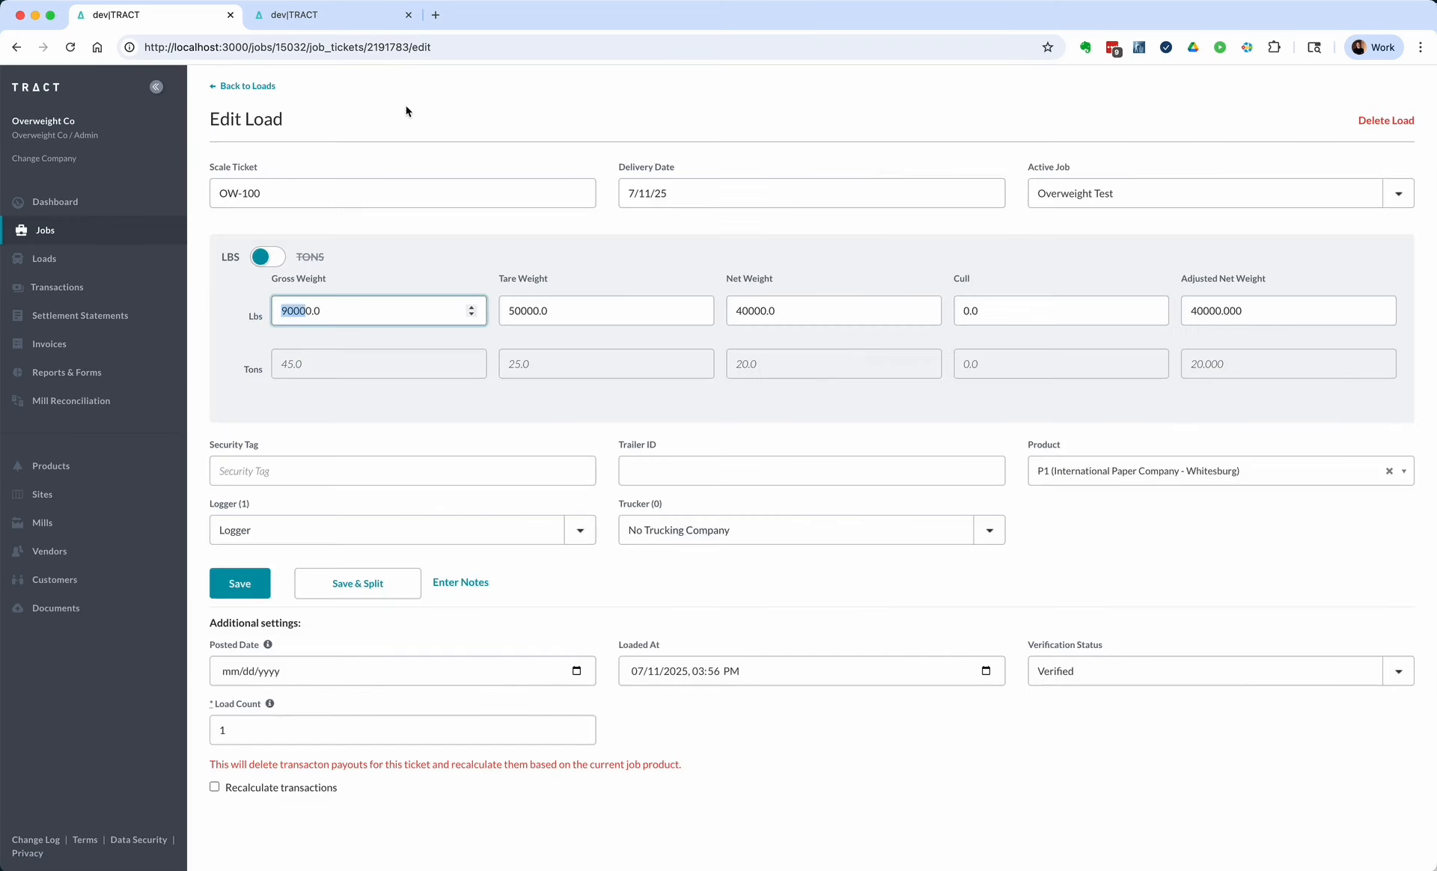
{"action": "key", "text": "Right"}
{"action": "key", "text": "Left"}
{"action": "key", "text": "BackSpace"}
{"action": "type", "text": "1"}
{"action": "key", "text": "Tab"}
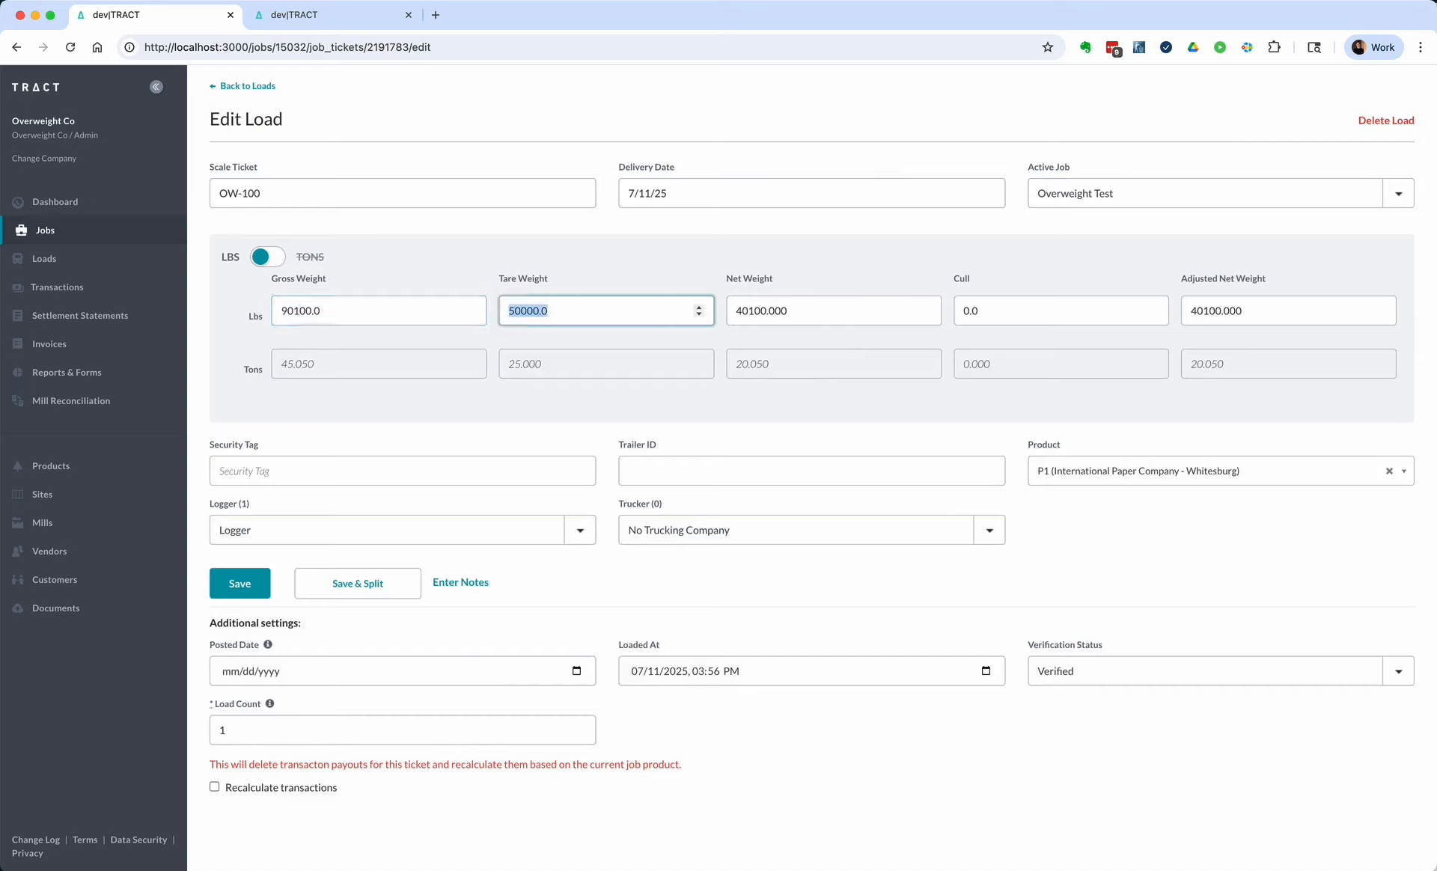
{"action": "left_click", "coordinate": [240, 583]}
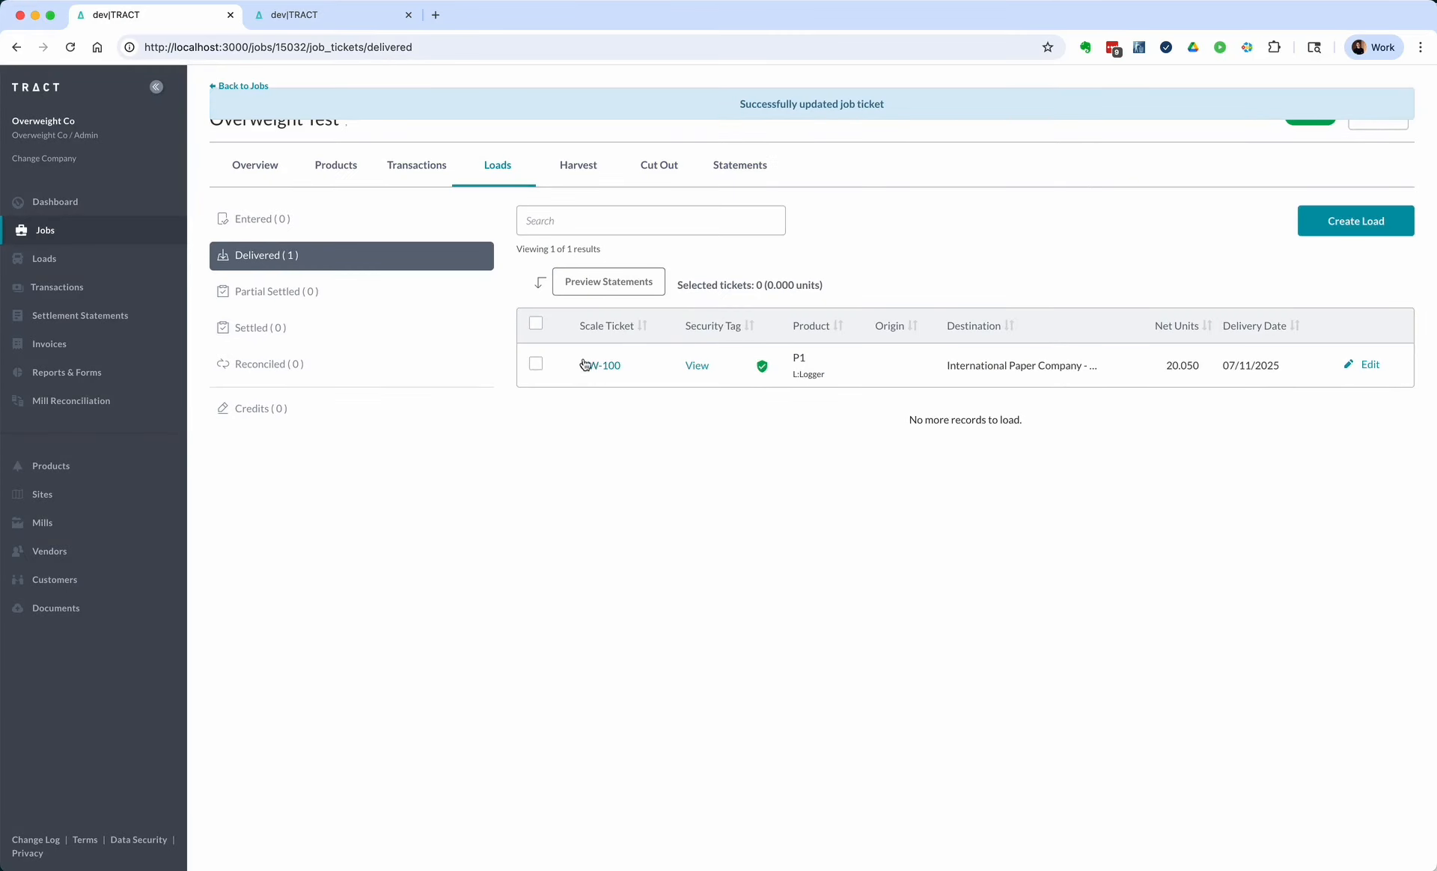
- Open load OW-100 and review the overweight fine entries for the mill and the logger in its Load Payment Summary
{"action": "left_click", "coordinate": [591, 364]}
{"action": "scroll", "coordinate": [614, 389], "scroll_direction": "down", "scroll_amount": 2}
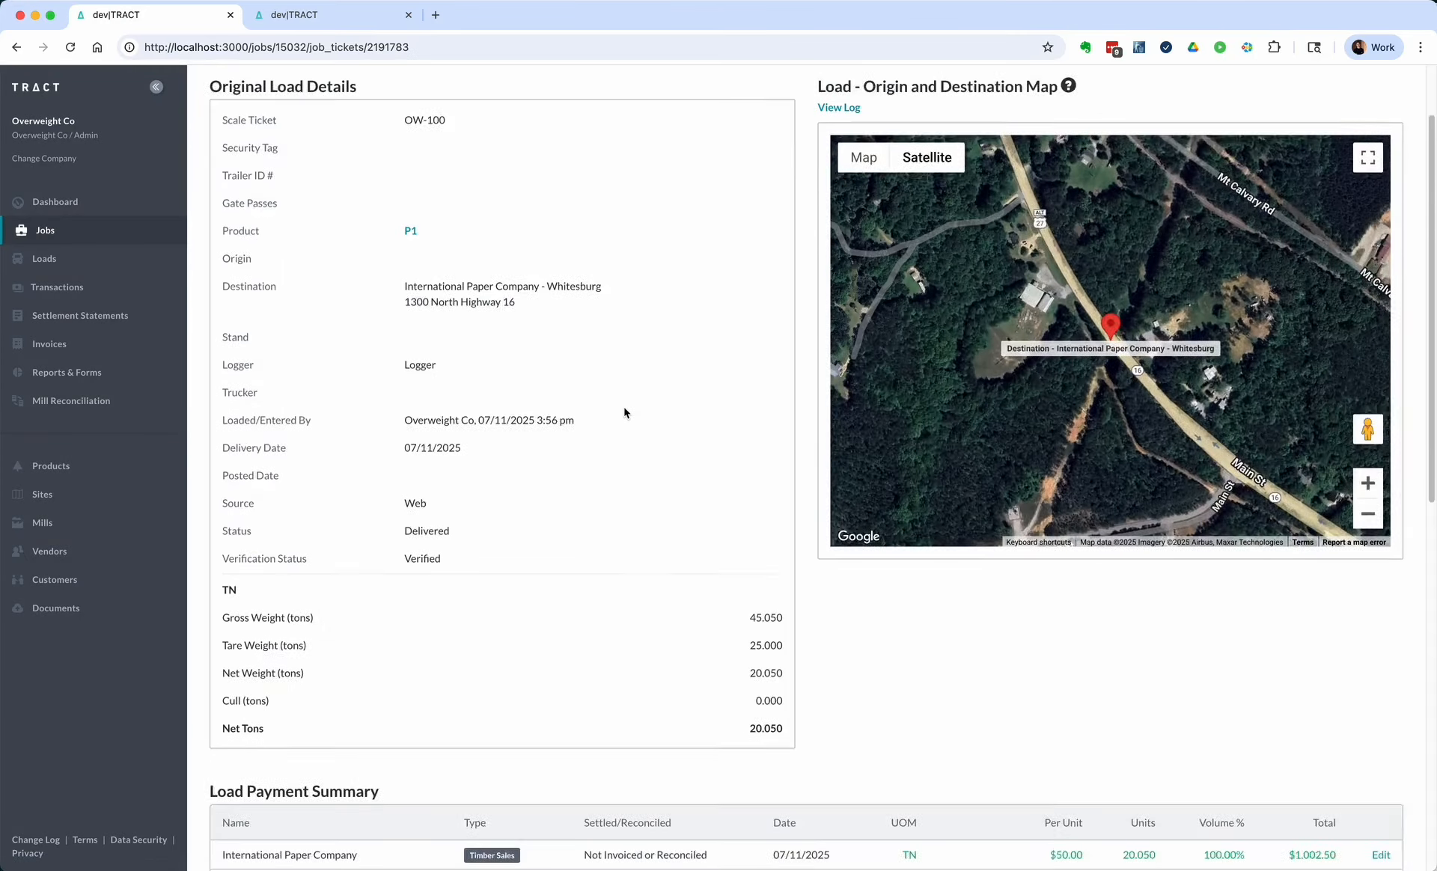
{"action": "scroll", "coordinate": [625, 410], "scroll_direction": "down", "scroll_amount": 5}
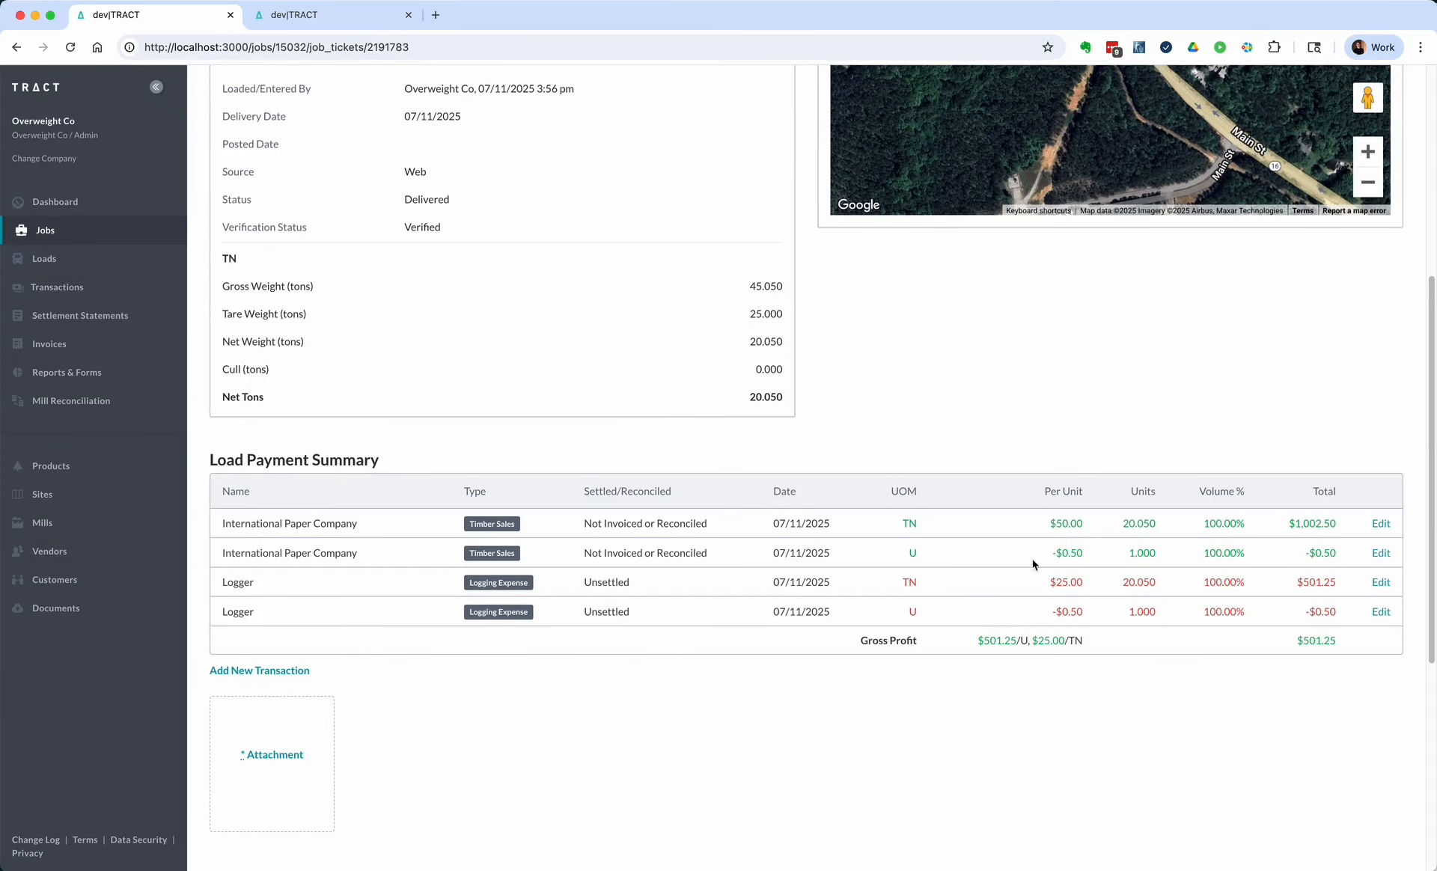
{"action": "left_click_drag", "start_coordinate": [246, 554], "coordinate": [291, 554]}
{"action": "left_click", "coordinate": [1307, 555]}
{"action": "scroll", "coordinate": [1249, 562], "scroll_direction": "up", "scroll_amount": 1}
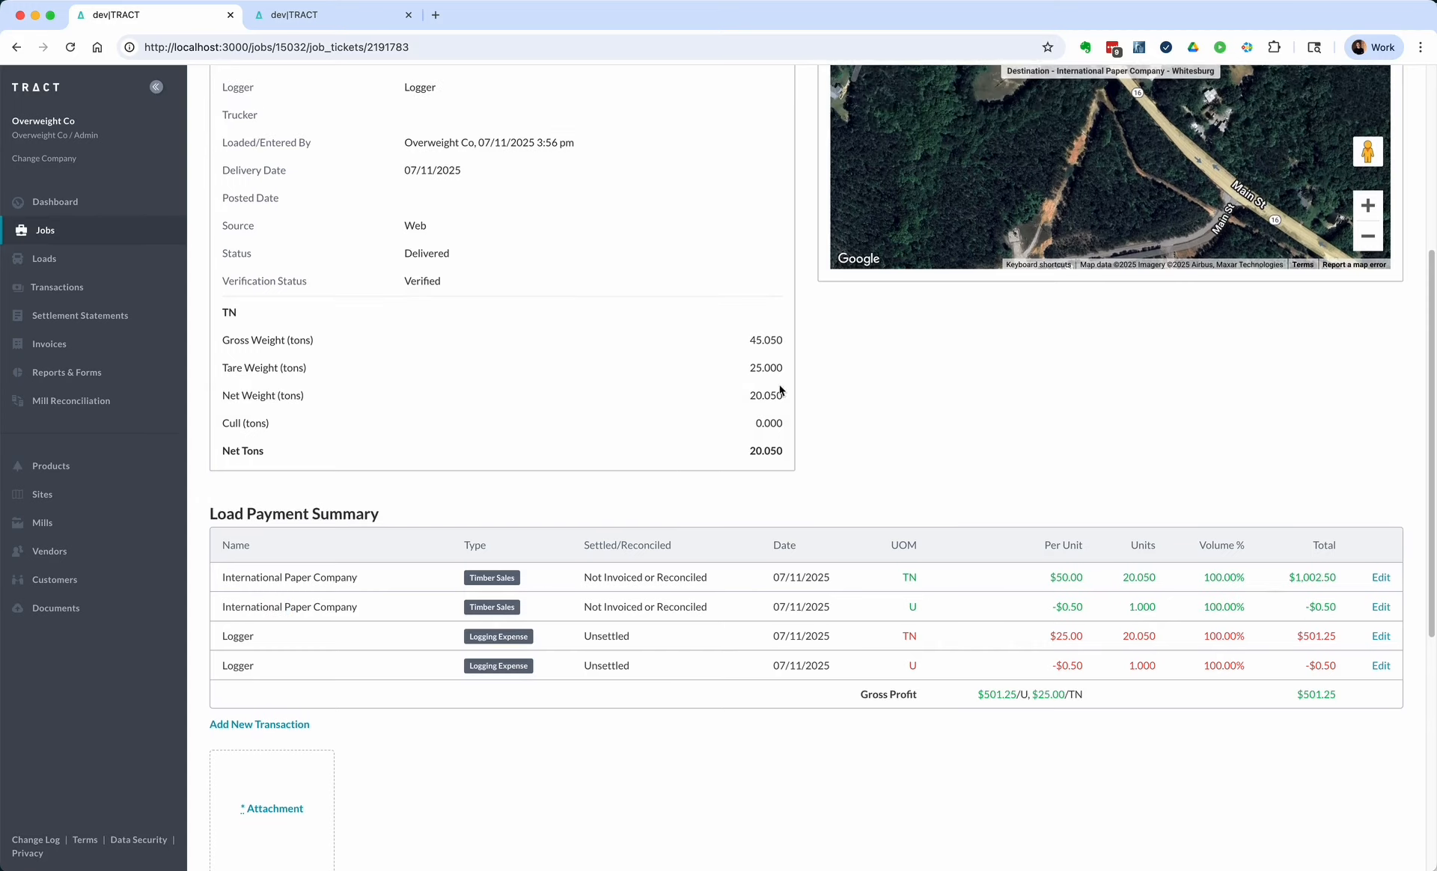
{"action": "scroll", "coordinate": [780, 390], "scroll_direction": "up", "scroll_amount": 5}
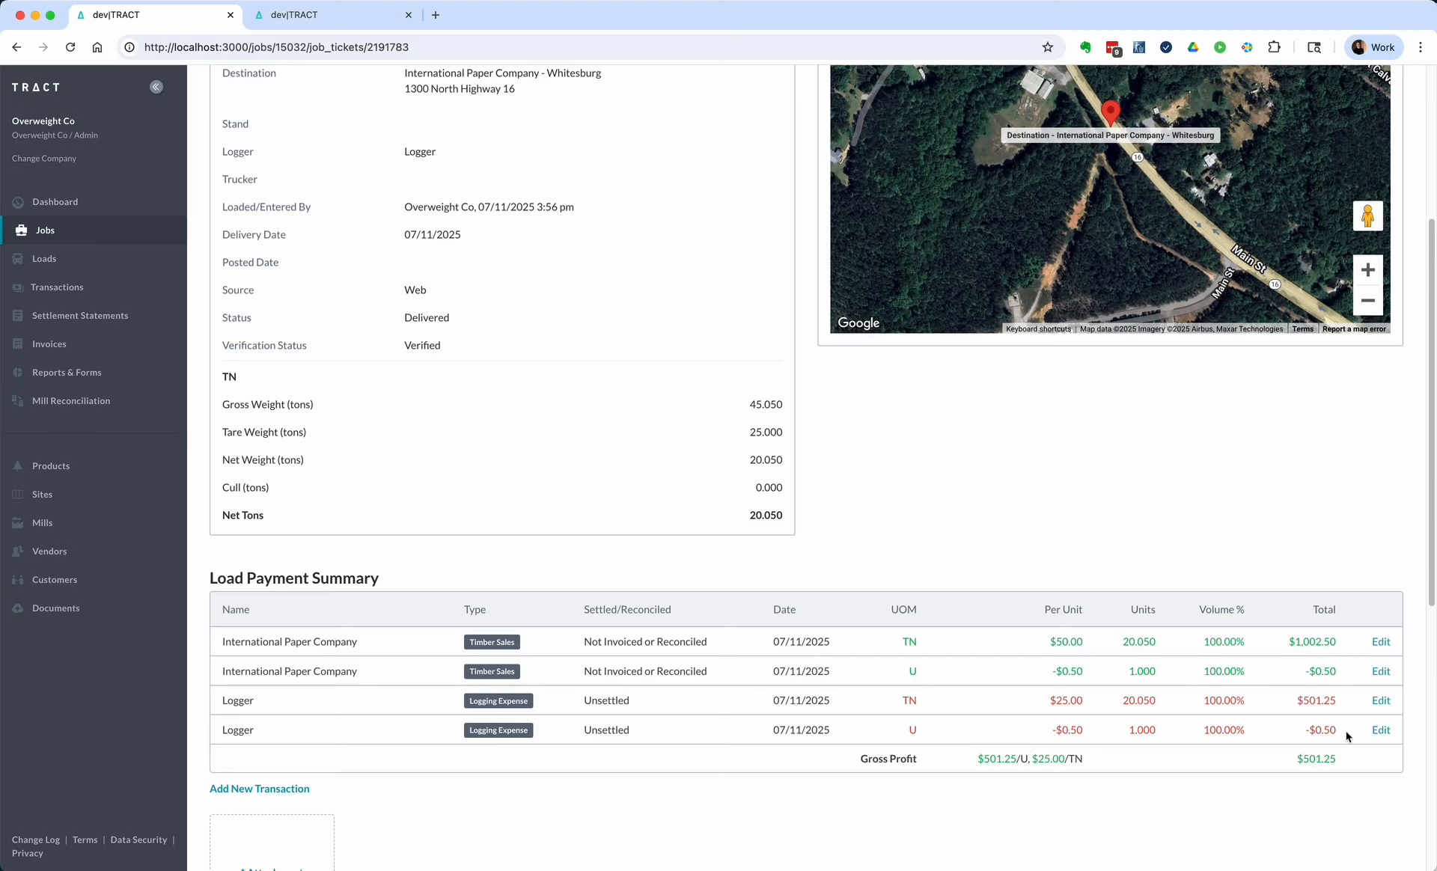
{"action": "left_click_drag", "start_coordinate": [1306, 671], "coordinate": [1333, 671]}
{"action": "left_click_drag", "start_coordinate": [1306, 729], "coordinate": [1339, 735]}
- Edit load OW-100 so its gross weight is 98000 lbs, and save the change
{"action": "scroll", "coordinate": [1050, 253], "scroll_direction": "up", "scroll_amount": 5}
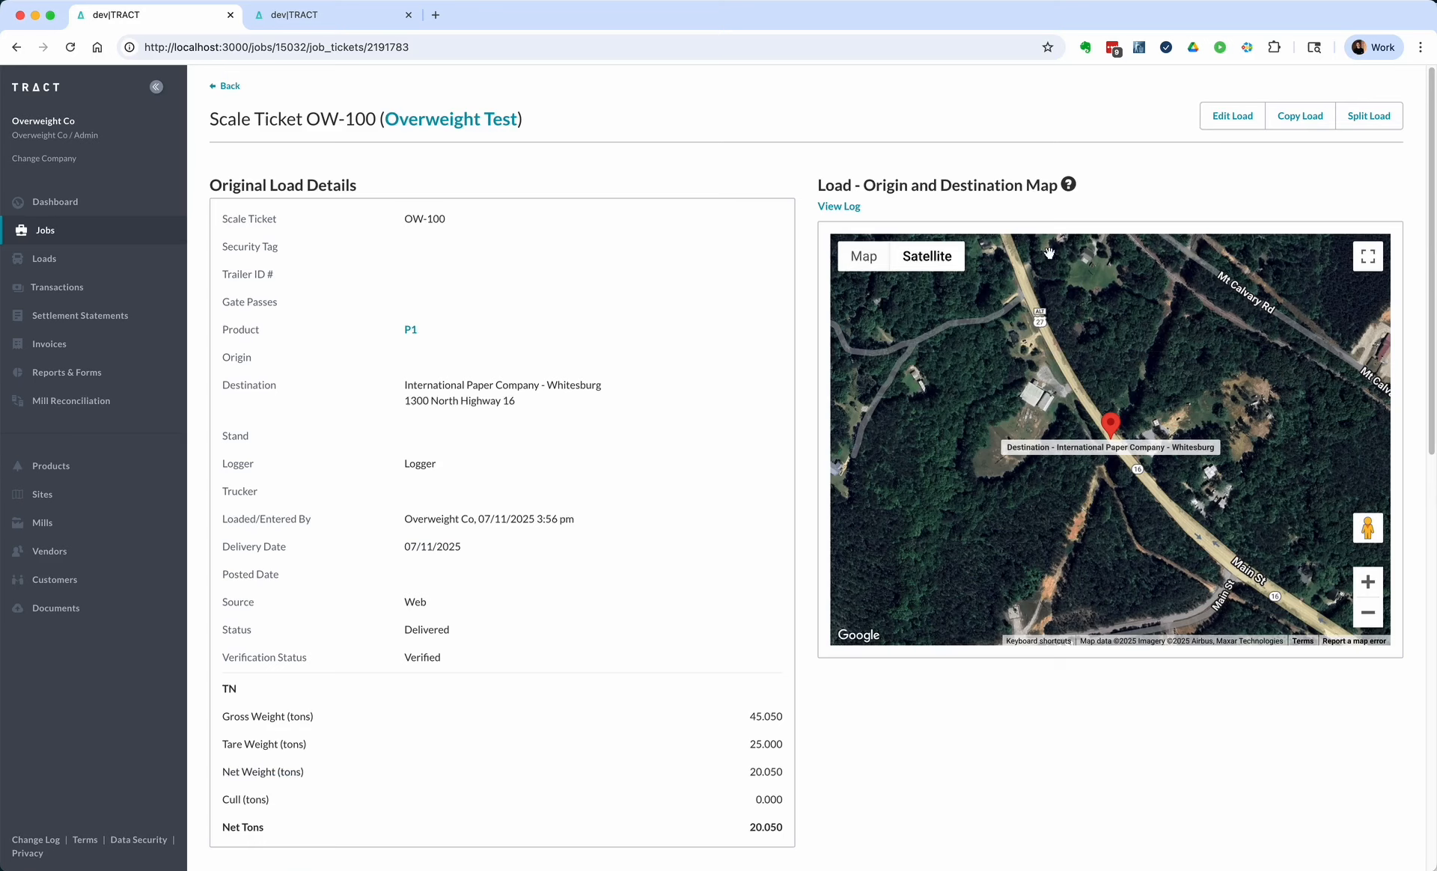
{"action": "left_click", "coordinate": [1230, 125]}
{"action": "mouse_move", "coordinate": [281, 311]}
{"action": "left_mouse_down"}
{"action": "mouse_move", "coordinate": [321, 312]}
{"action": "mouse_move", "coordinate": [287, 311]}
{"action": "left_mouse_up"}
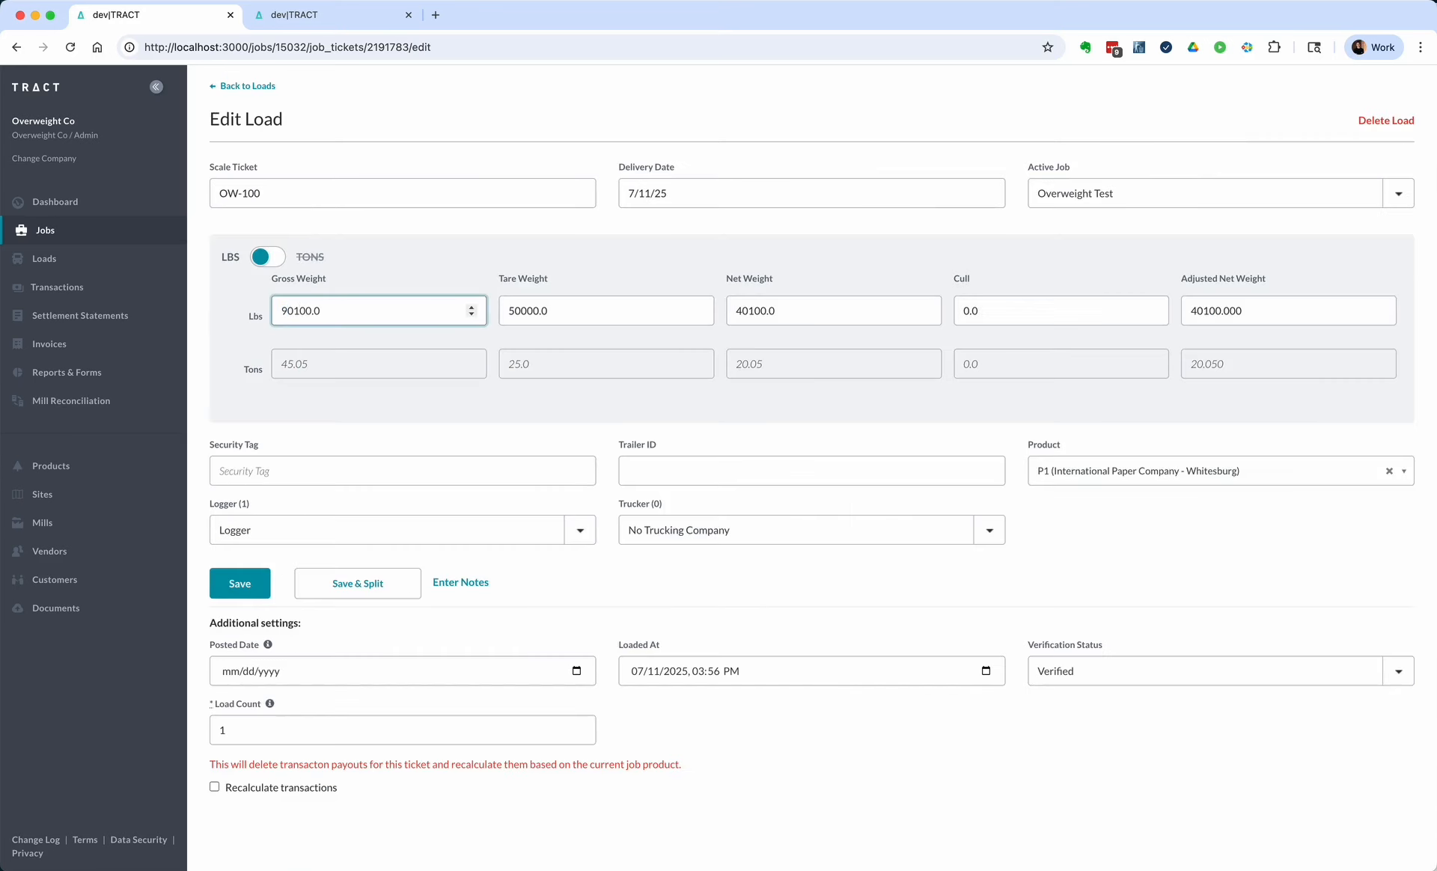
{"action": "type", "text": "8"}
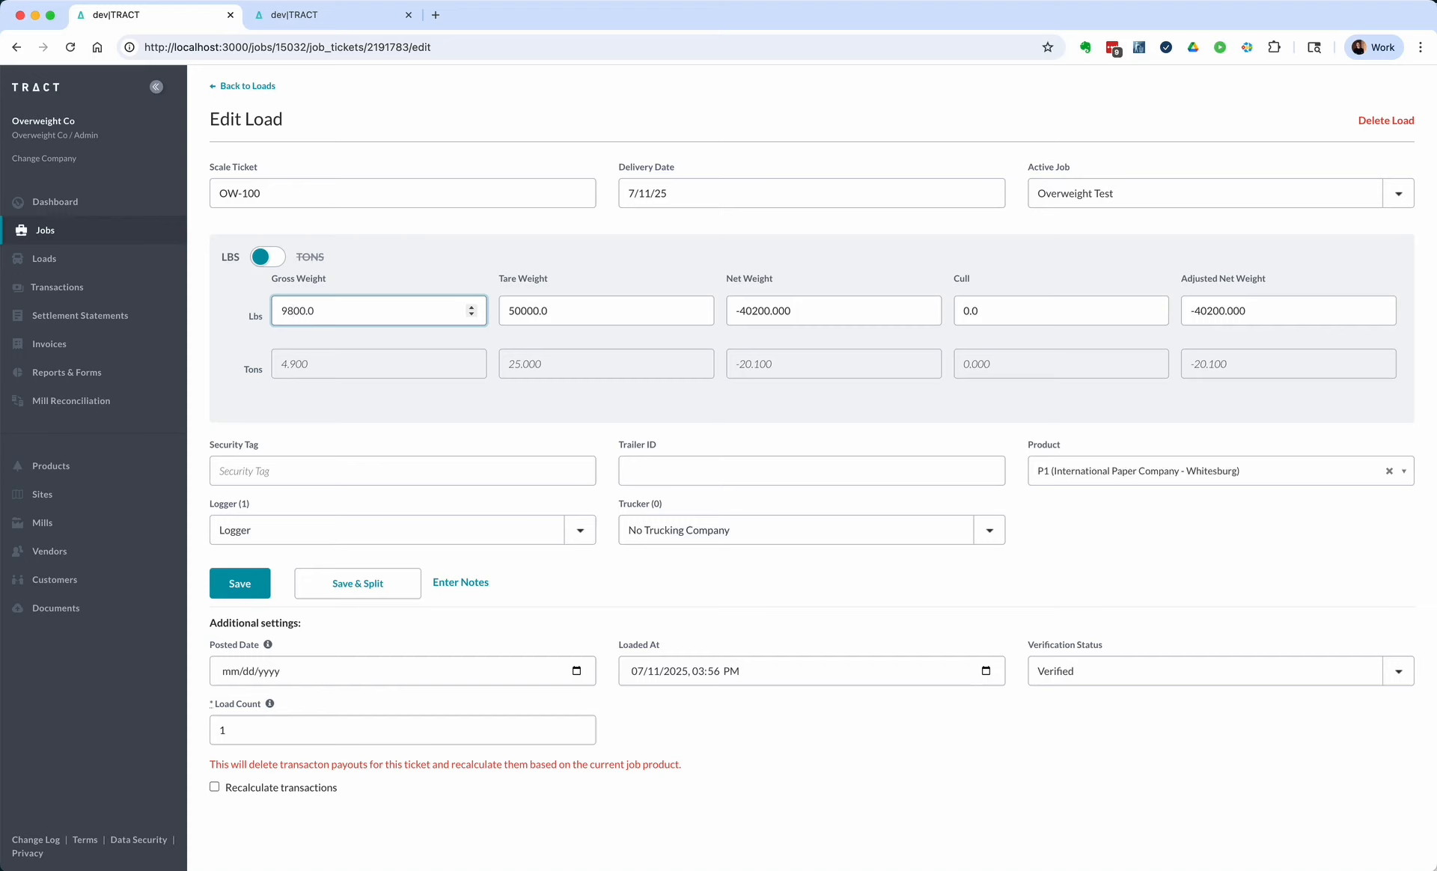
{"action": "type", "text": "0"}
{"action": "key", "text": "Tab"}
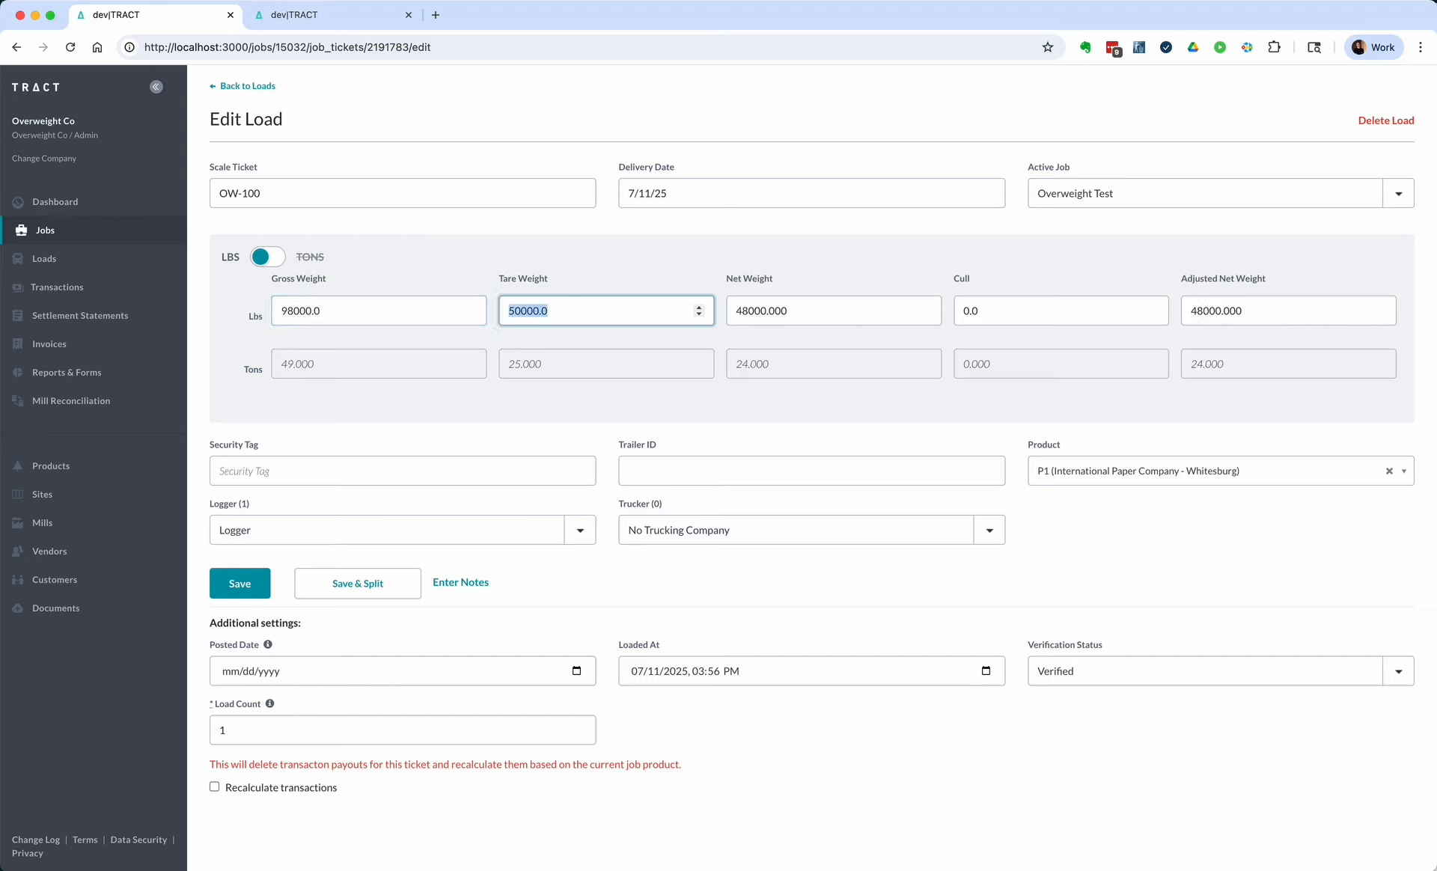
{"action": "key", "text": "Return"}
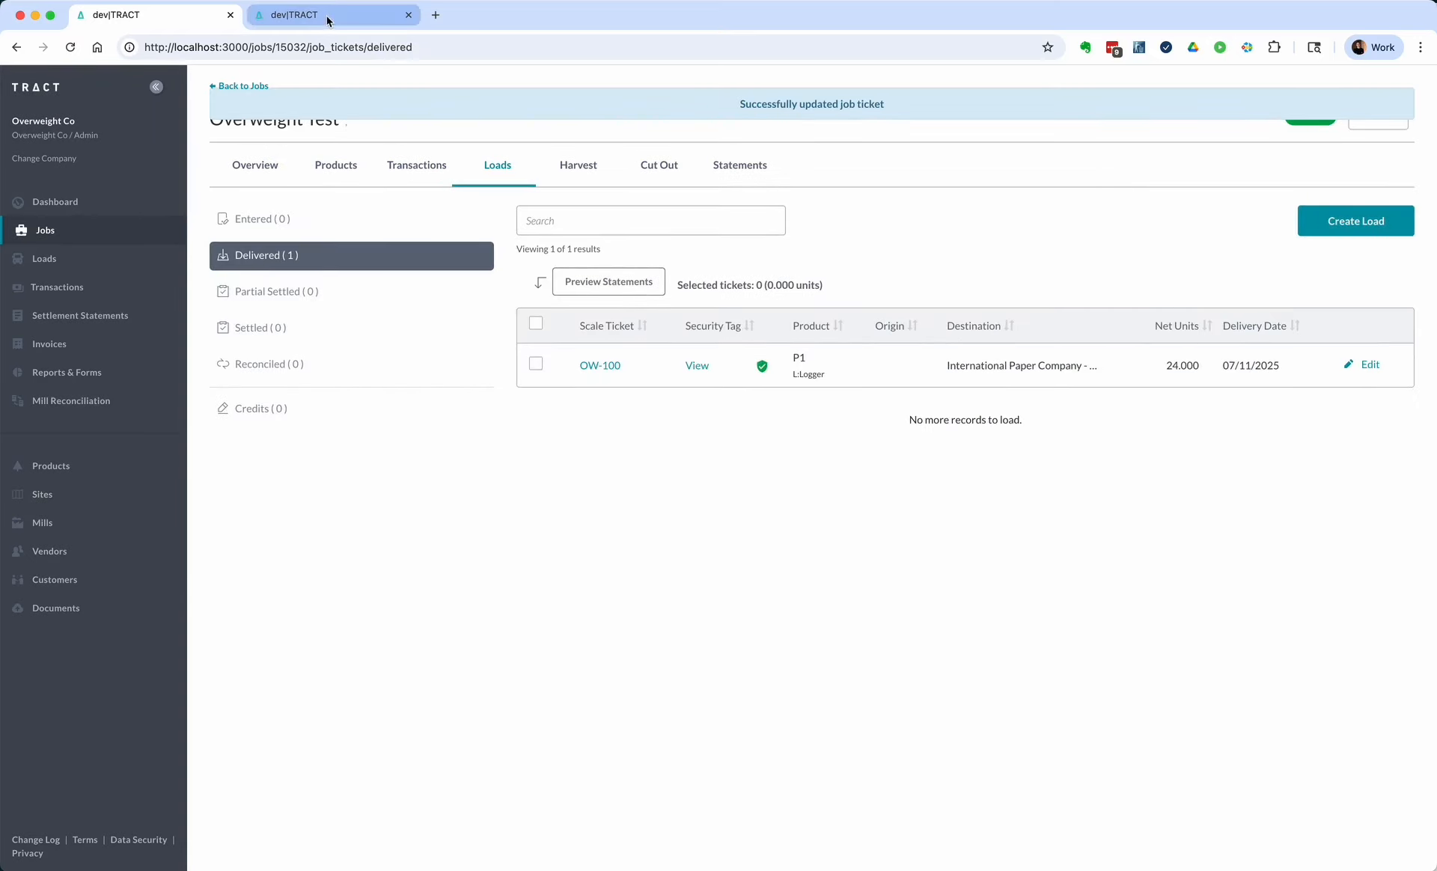
- Open the overweight fine details of the International Paper Company - Whitesburg mill and review the fine tiers
{"action": "left_click", "coordinate": [47, 523]}
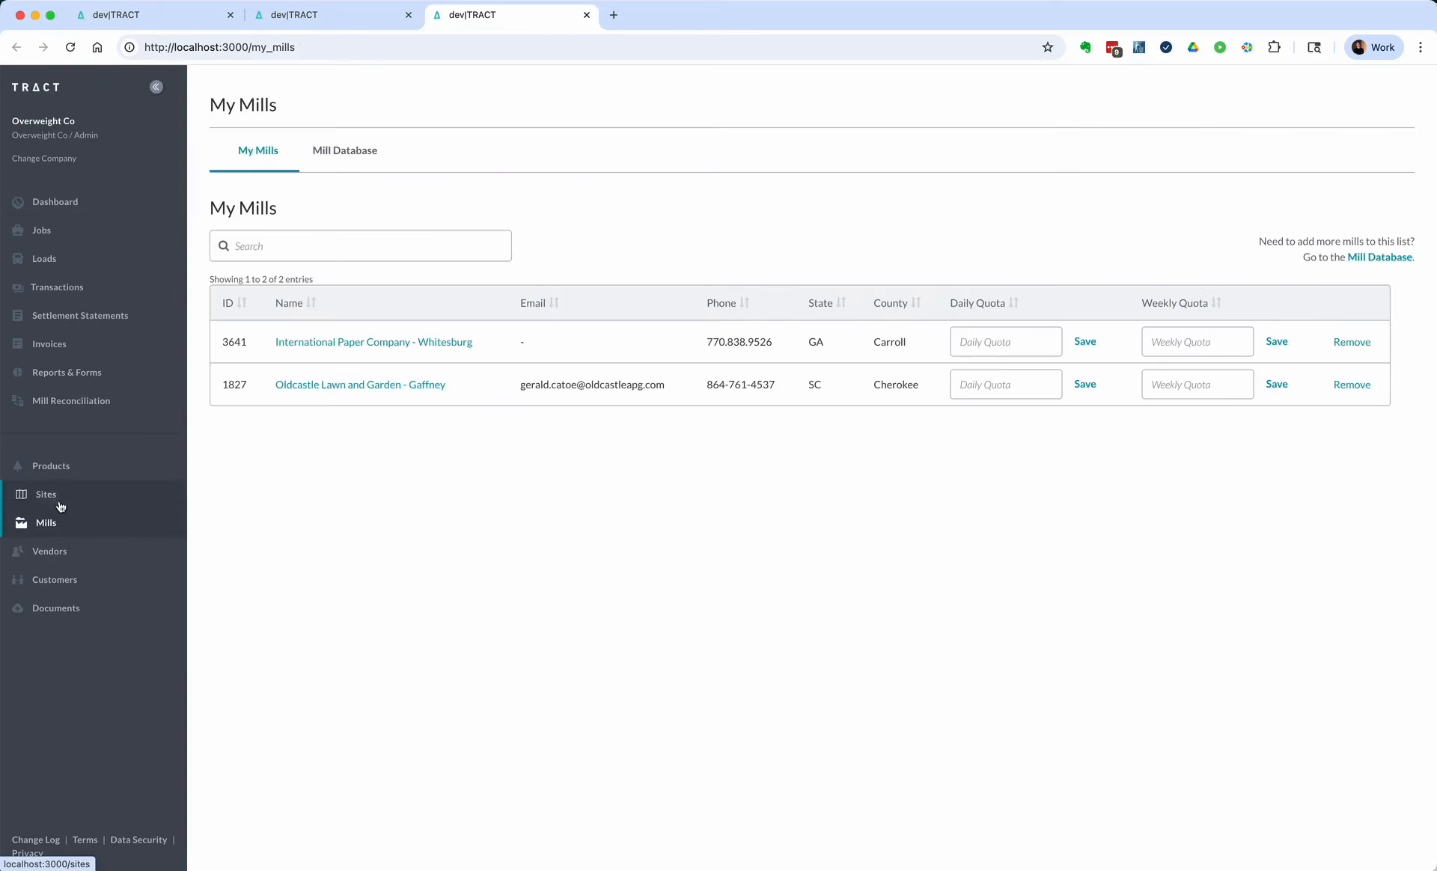
{"action": "left_click", "coordinate": [367, 341]}
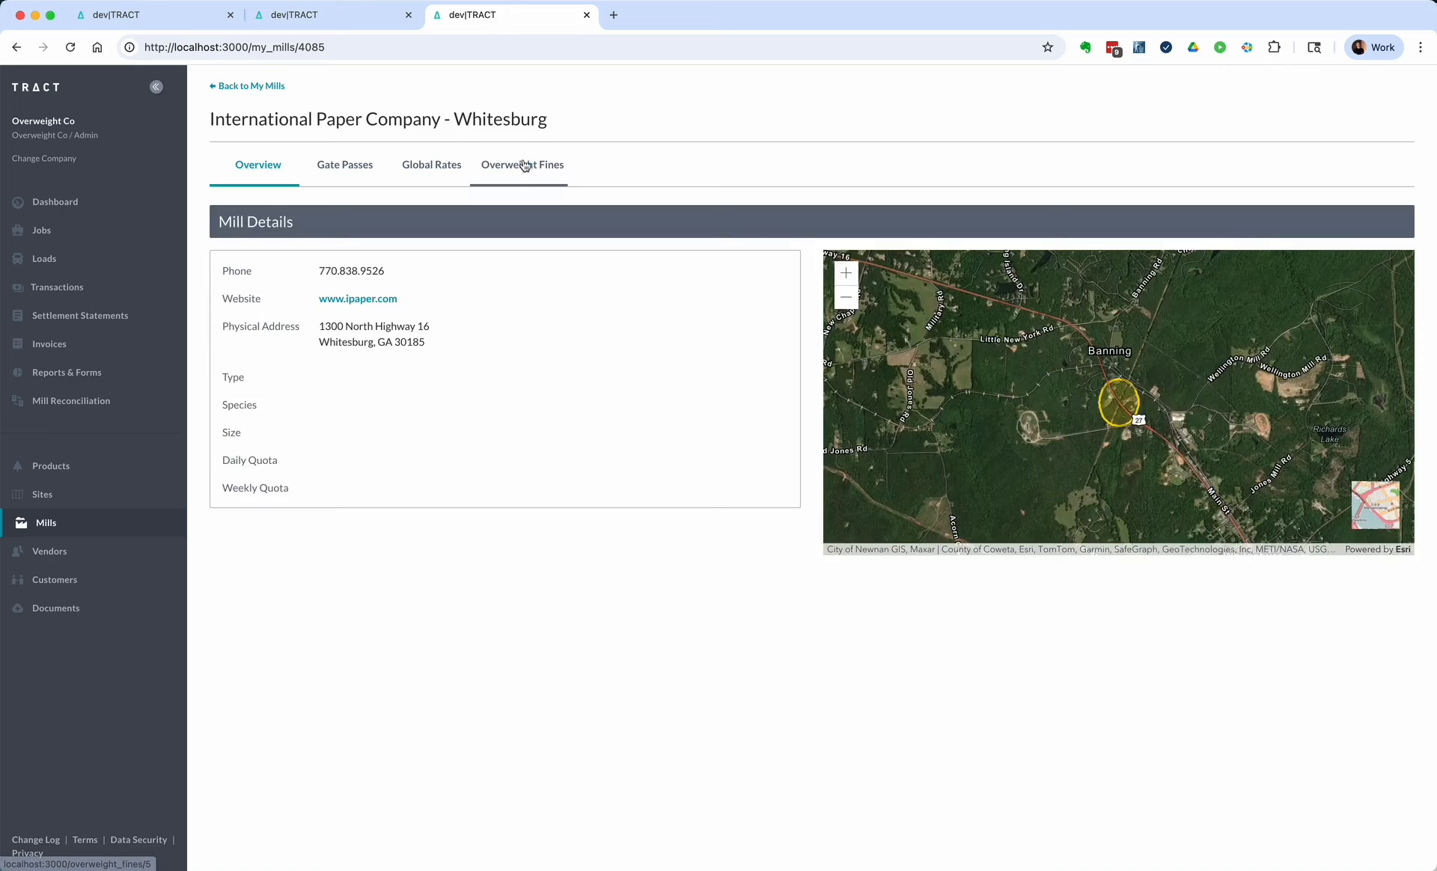
{"action": "left_click", "coordinate": [524, 166]}
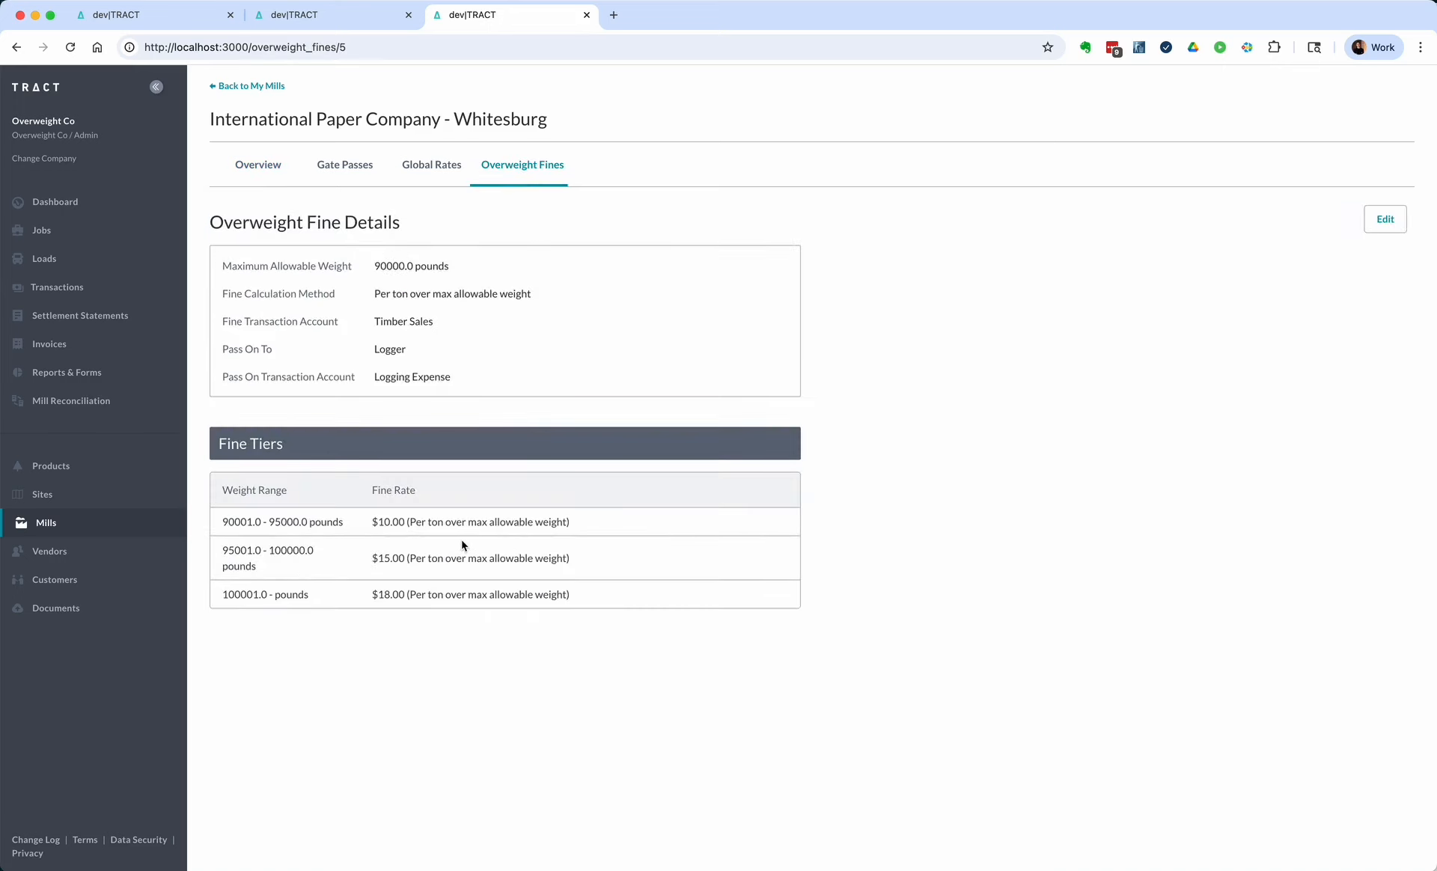
{"action": "left_click", "coordinate": [339, 19]}
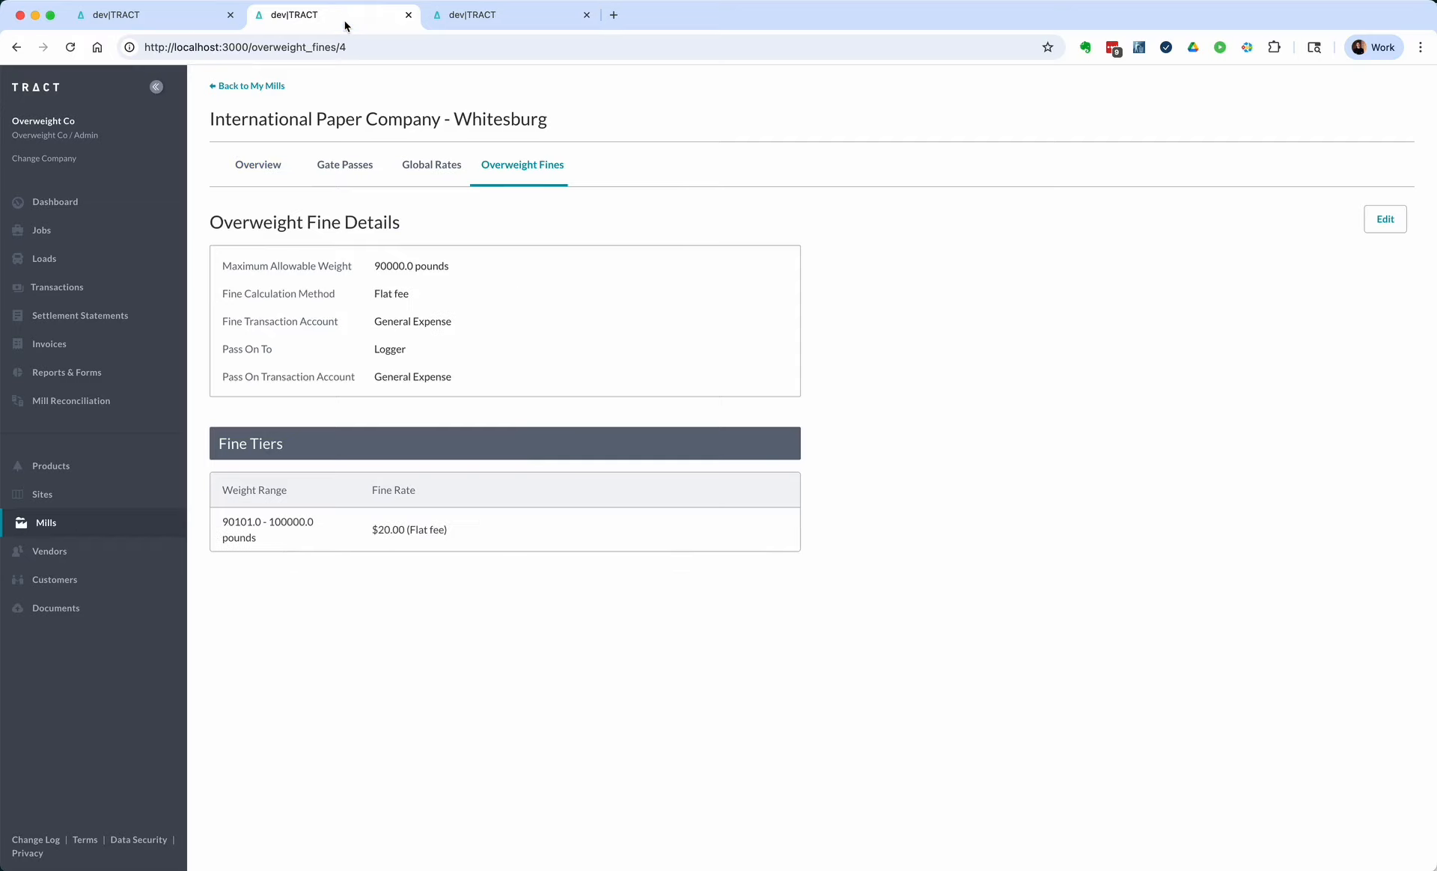
- Return to load OW-100 and check the recalculated fines for the mill and the logger in its Load Payment Summary
{"action": "left_click", "coordinate": [209, 18]}
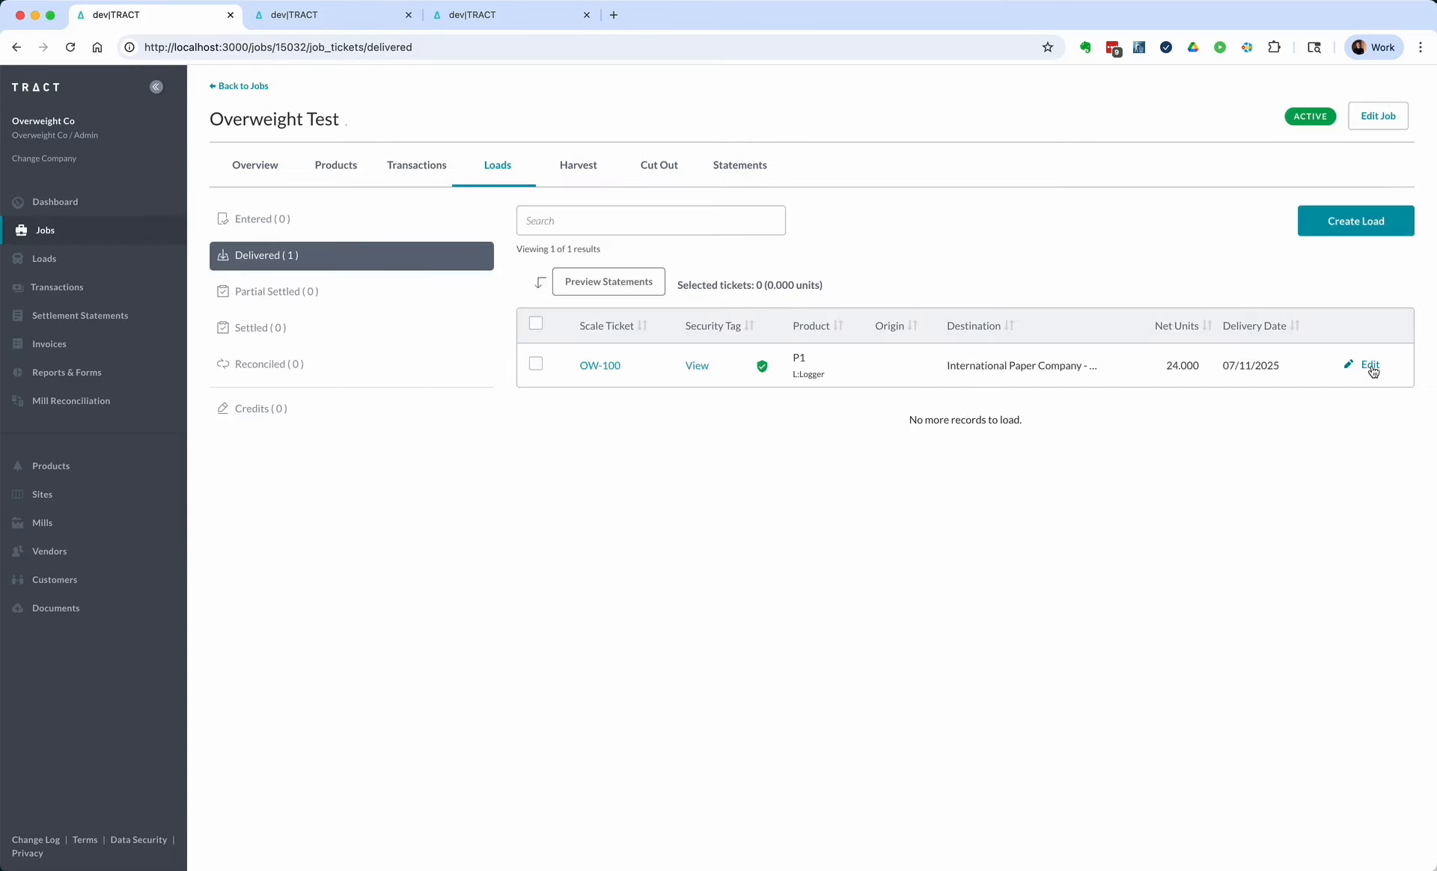
{"action": "left_click", "coordinate": [600, 366]}
{"action": "scroll", "coordinate": [597, 398], "scroll_direction": "down", "scroll_amount": 5}
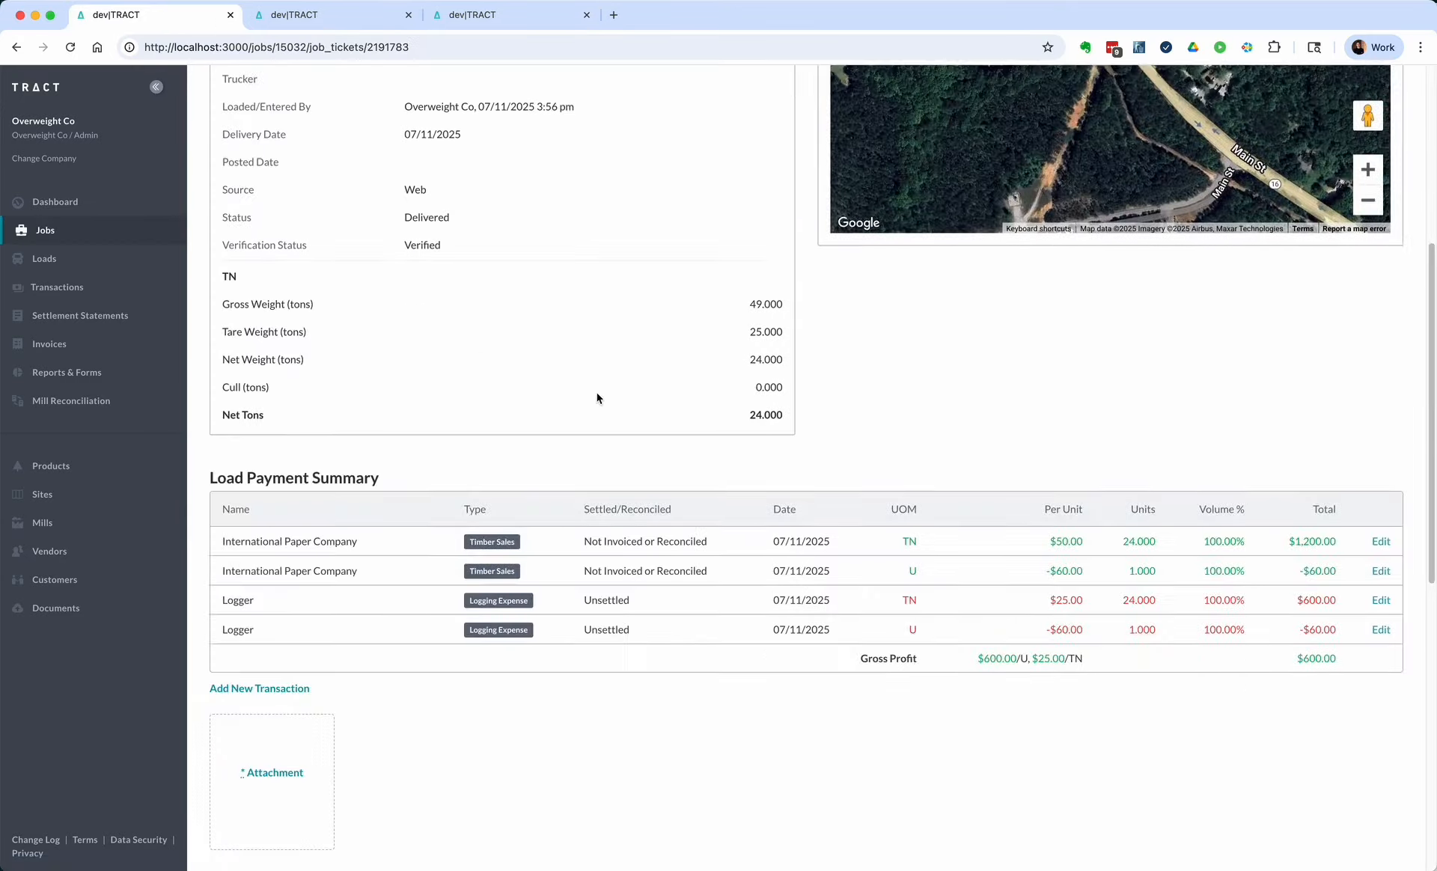
{"action": "left_click_drag", "start_coordinate": [1300, 570], "coordinate": [1339, 571]}
{"action": "left_click_drag", "start_coordinate": [1300, 631], "coordinate": [1361, 634]}
- Create a settlement statement for Logger from delivered load OW-100 with the statement date 07/11/2025
{"action": "scroll", "coordinate": [569, 519], "scroll_direction": "up", "scroll_amount": 5}
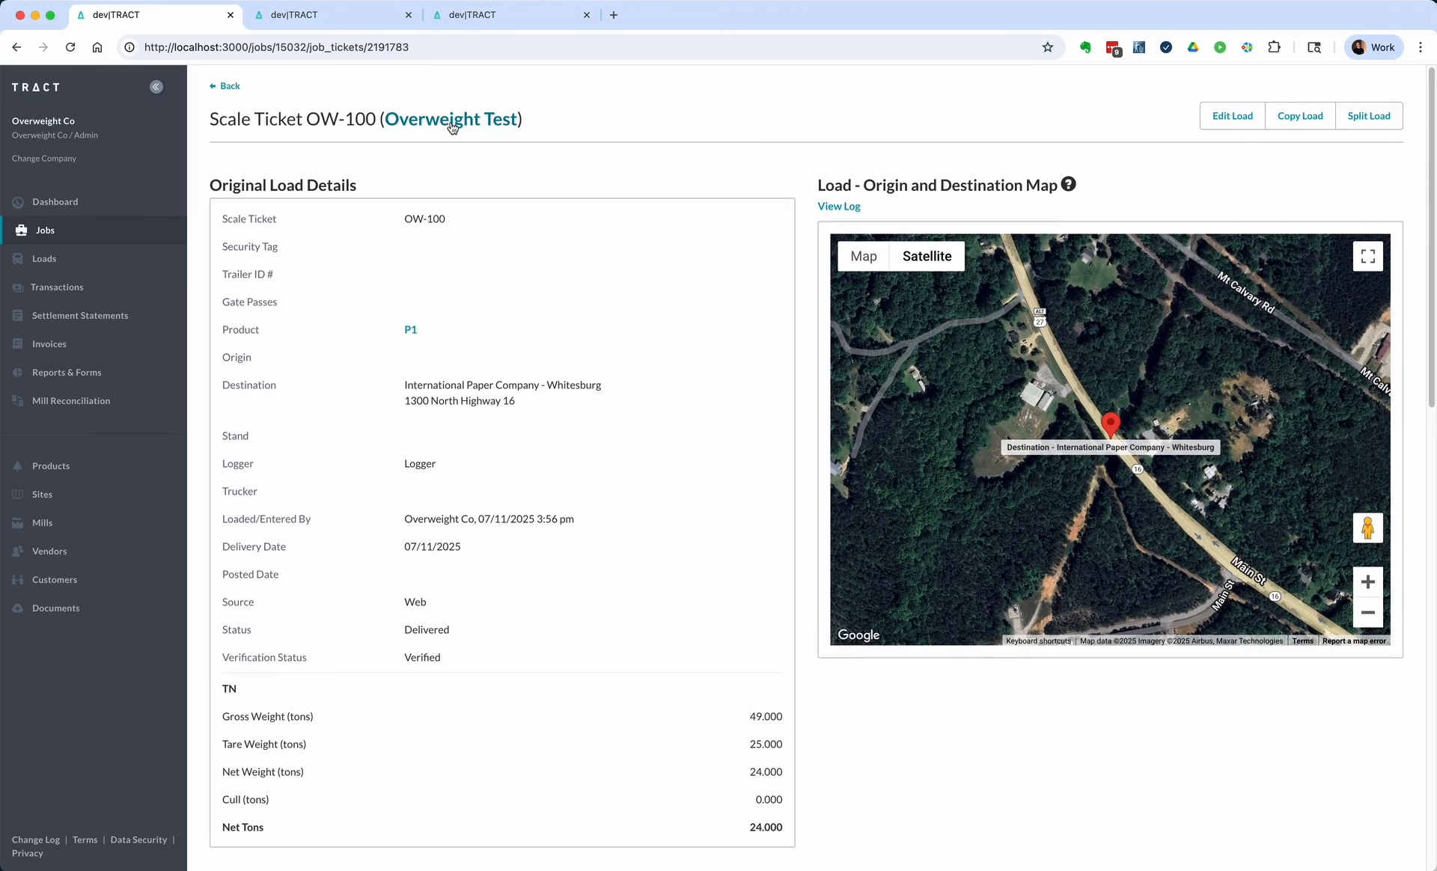
{"action": "left_click", "coordinate": [232, 87]}
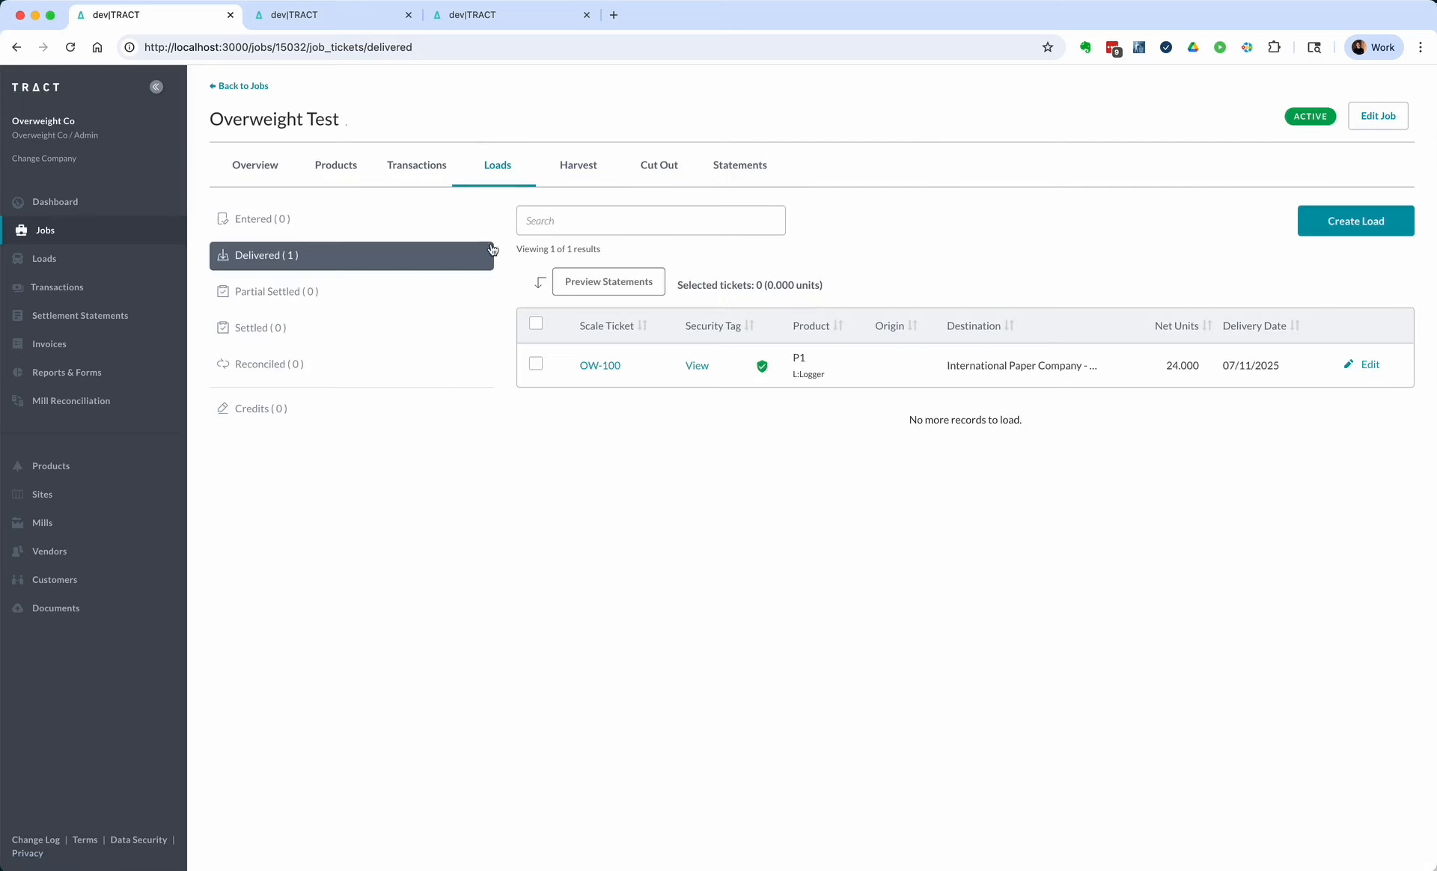
{"action": "left_click", "coordinate": [535, 364]}
{"action": "left_click", "coordinate": [599, 282]}
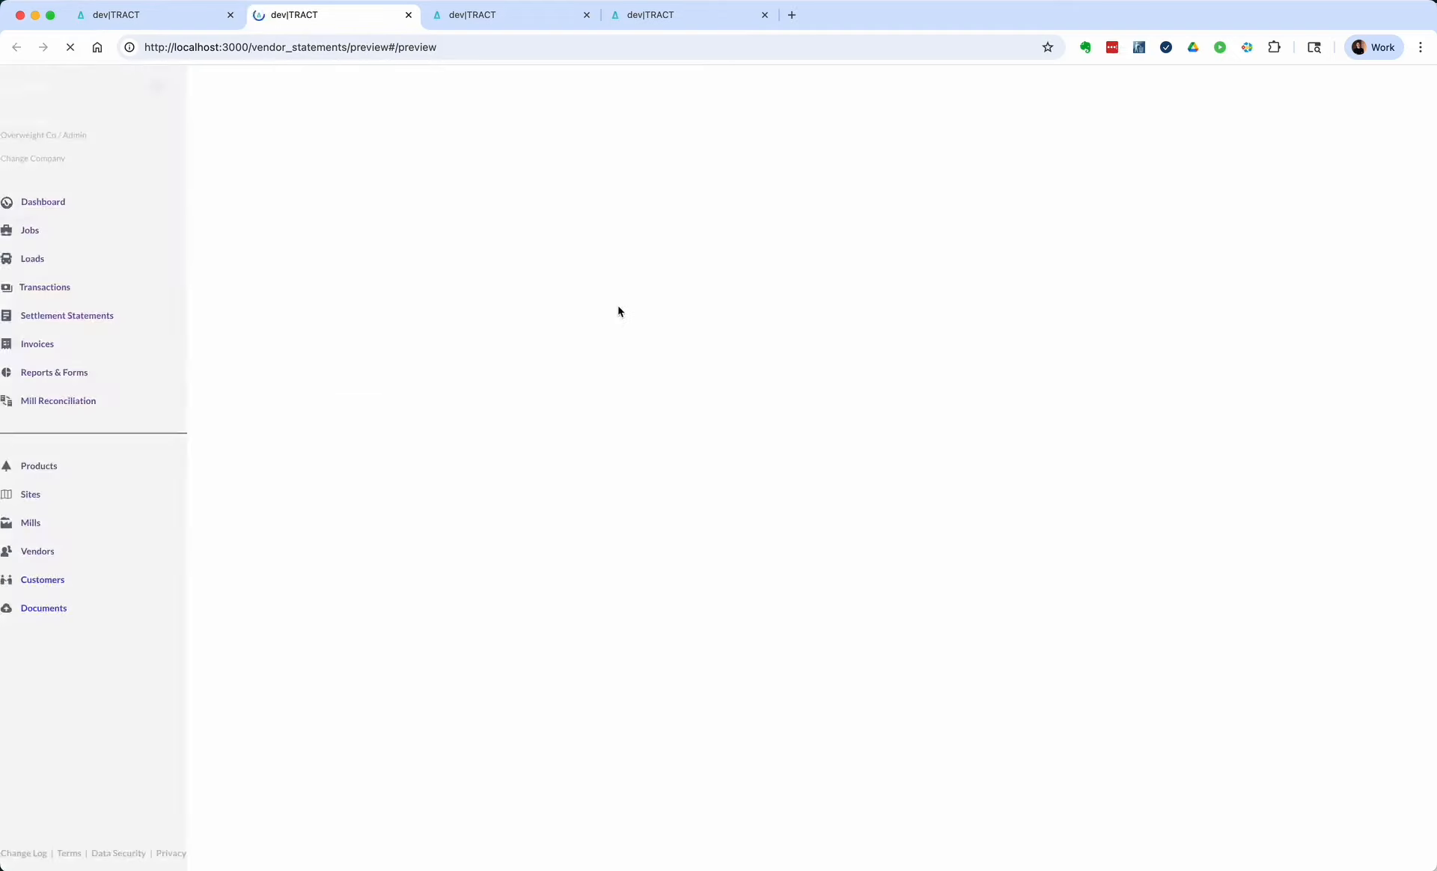
{"action": "left_click", "coordinate": [234, 342]}
{"action": "left_click", "coordinate": [303, 225]}
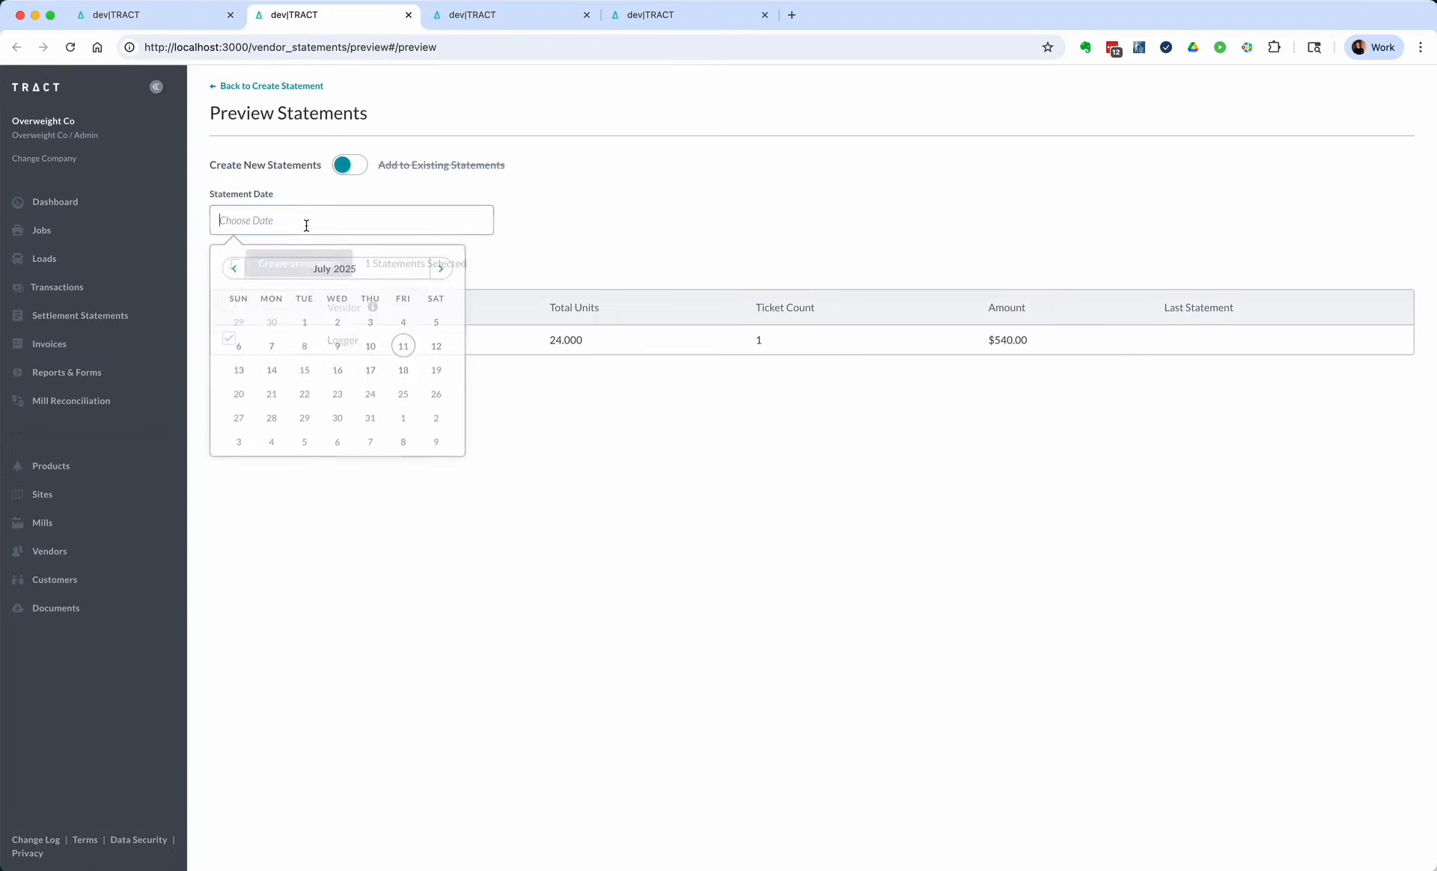
{"action": "left_click", "coordinate": [402, 347]}
{"action": "left_click", "coordinate": [308, 270]}
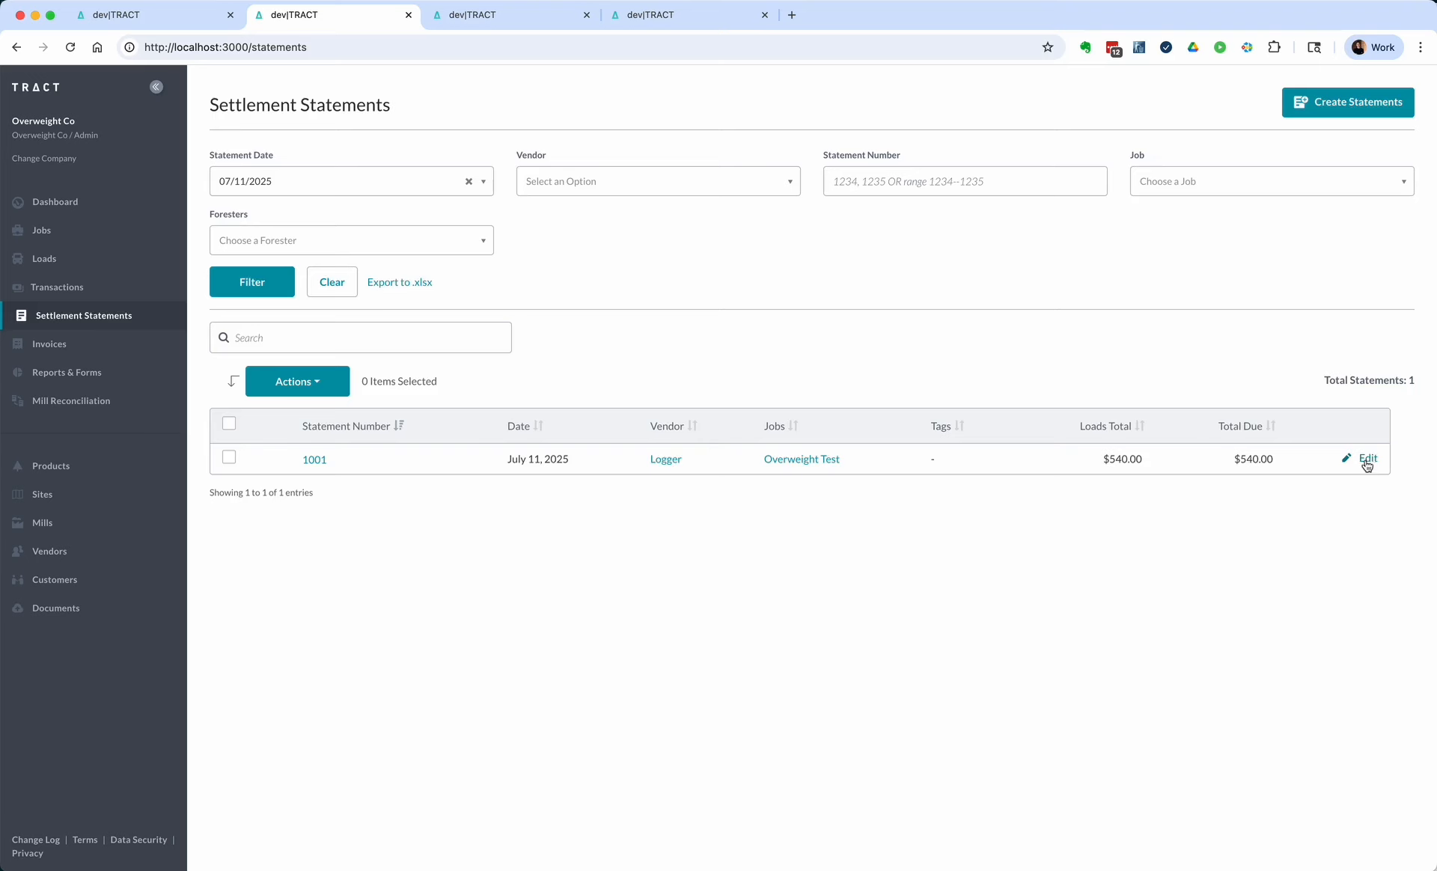
- Open the new settlement statement for editing and check its transaction amounts against the total due
{"action": "left_click", "coordinate": [1367, 460]}
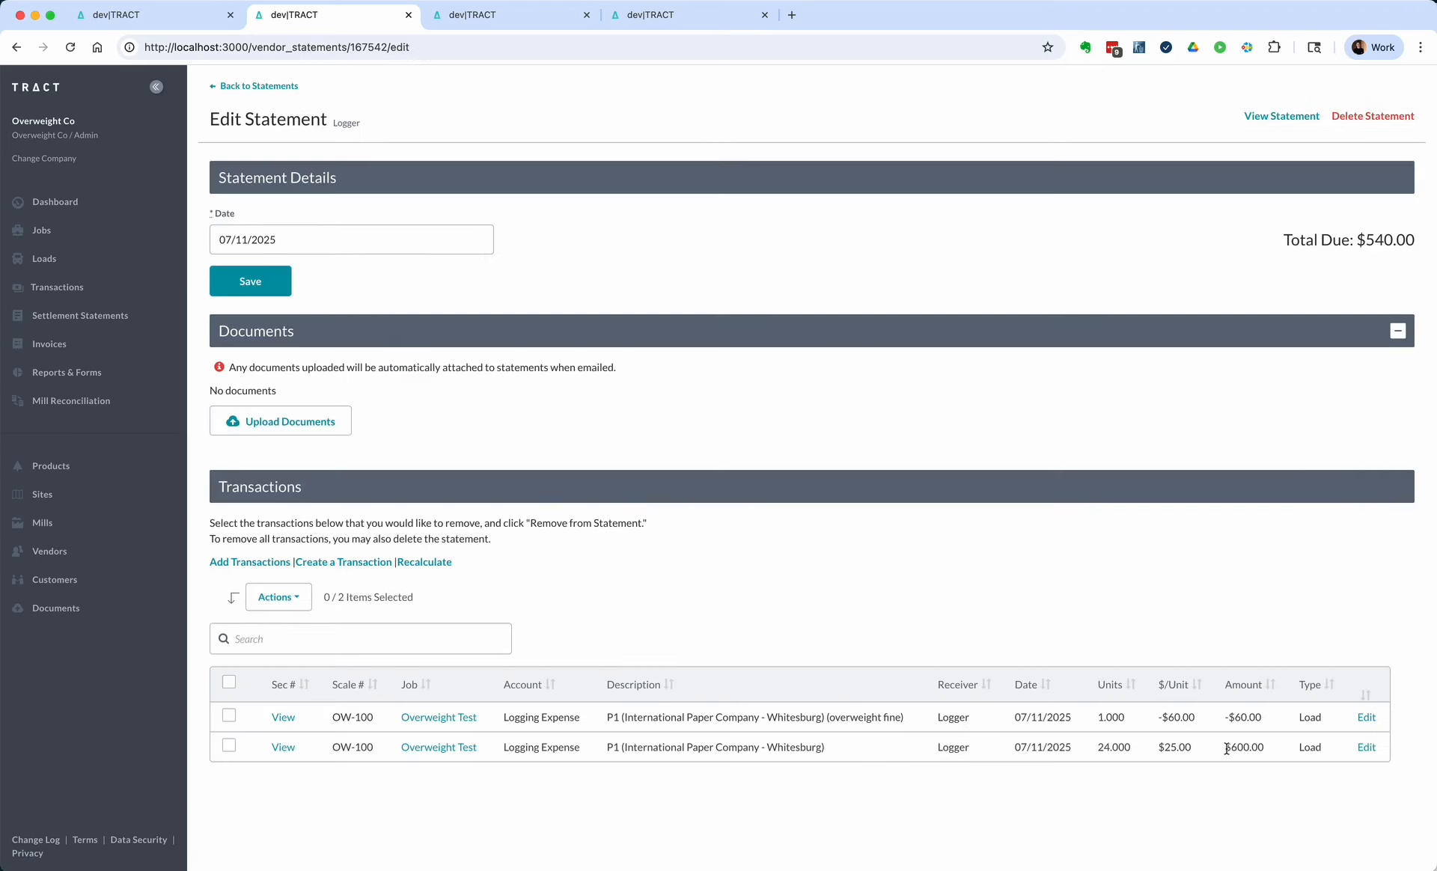
{"action": "left_click_drag", "start_coordinate": [1225, 747], "coordinate": [1265, 719]}
{"action": "left_click_drag", "start_coordinate": [1367, 241], "coordinate": [1402, 246]}
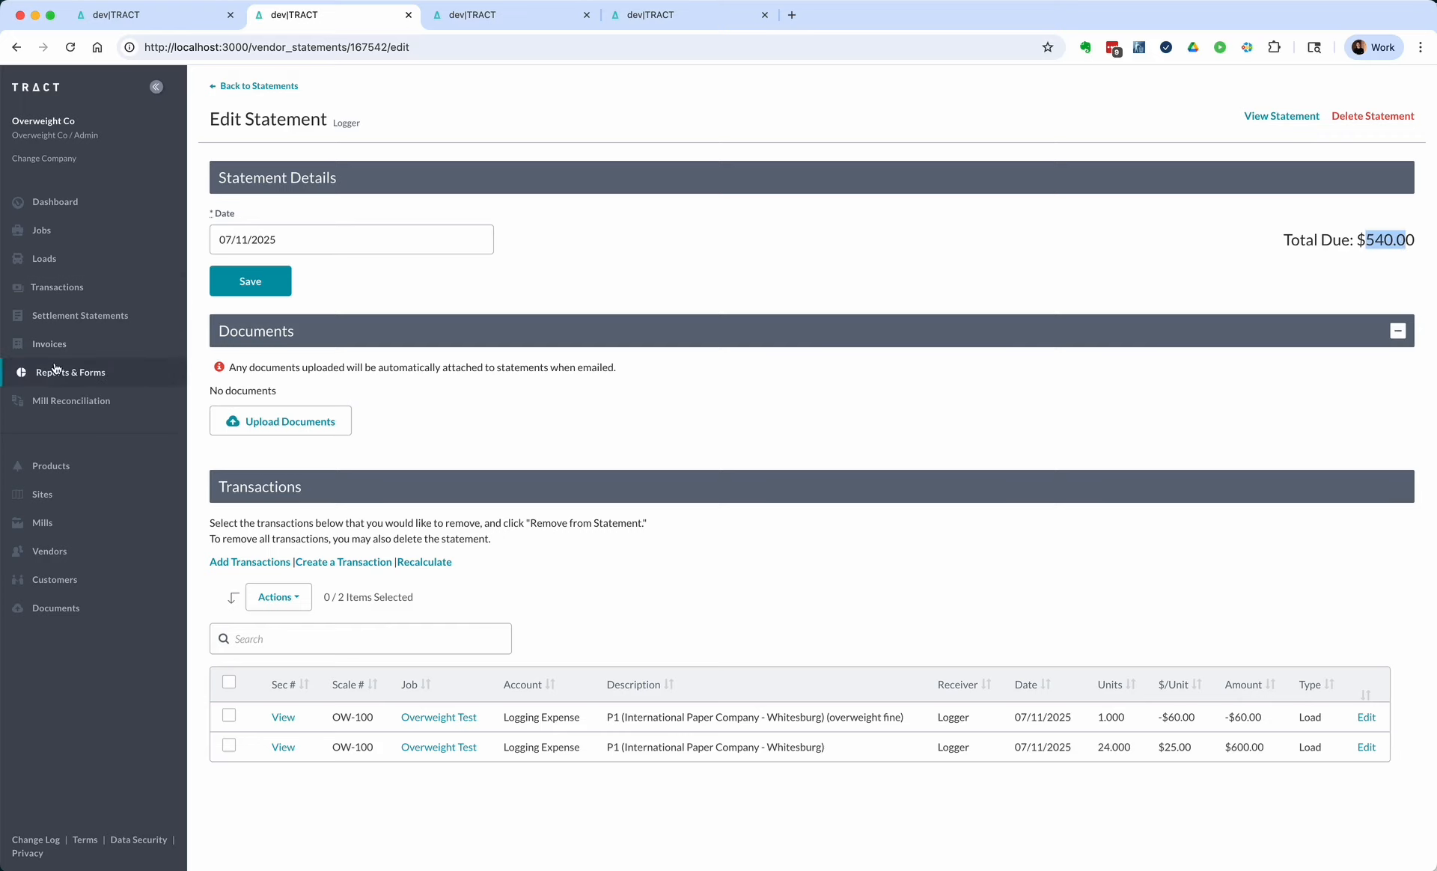
- Start a new reconciliation for International Paper Company - Whitesburg with statement number 24234234 and 07/11/2025 as both statement and payment date
{"action": "left_click", "coordinate": [58, 401]}
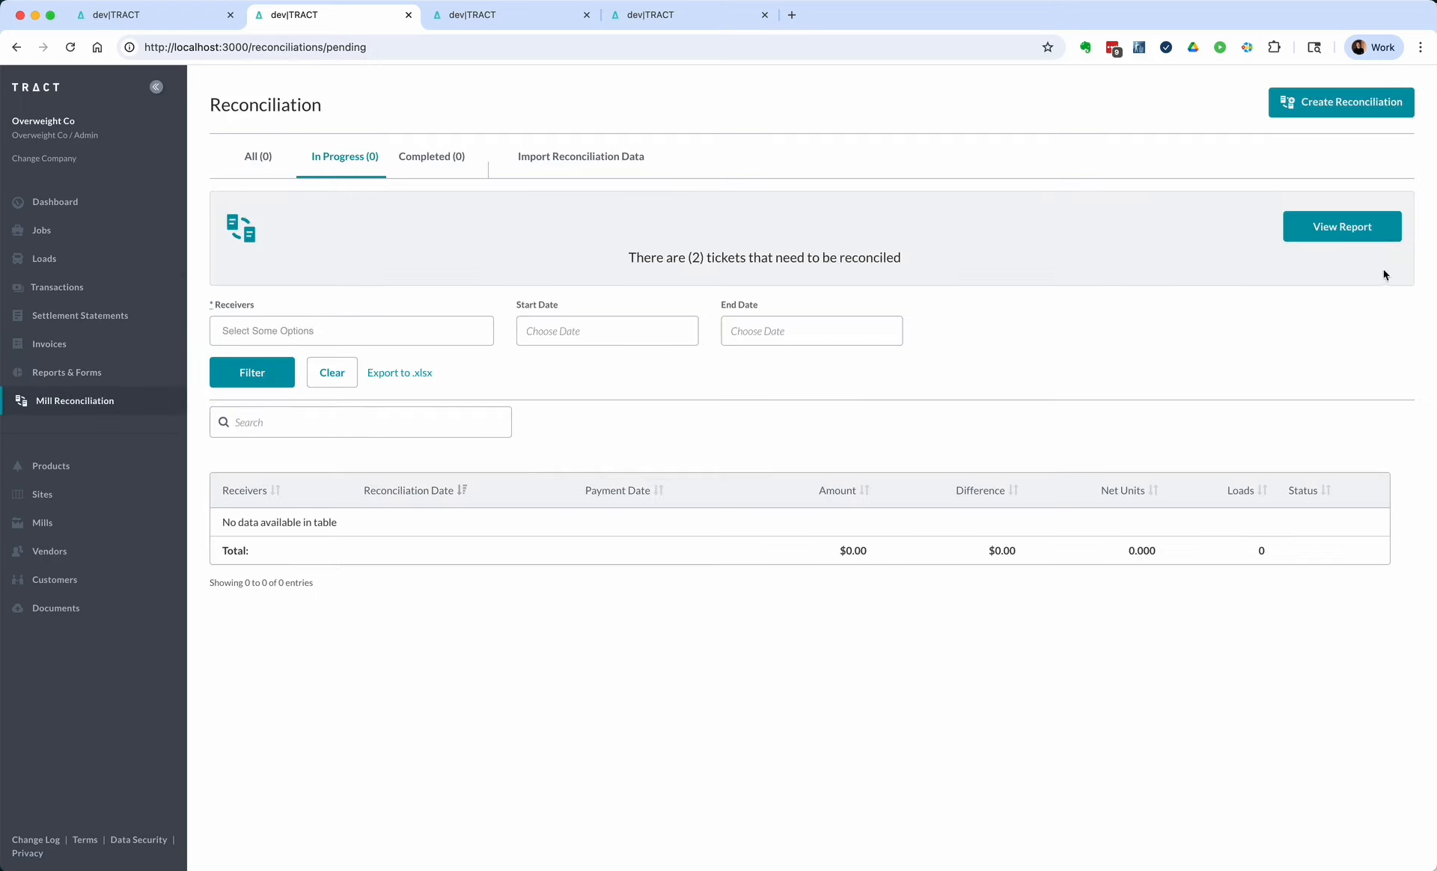
{"action": "left_click", "coordinate": [1318, 226]}
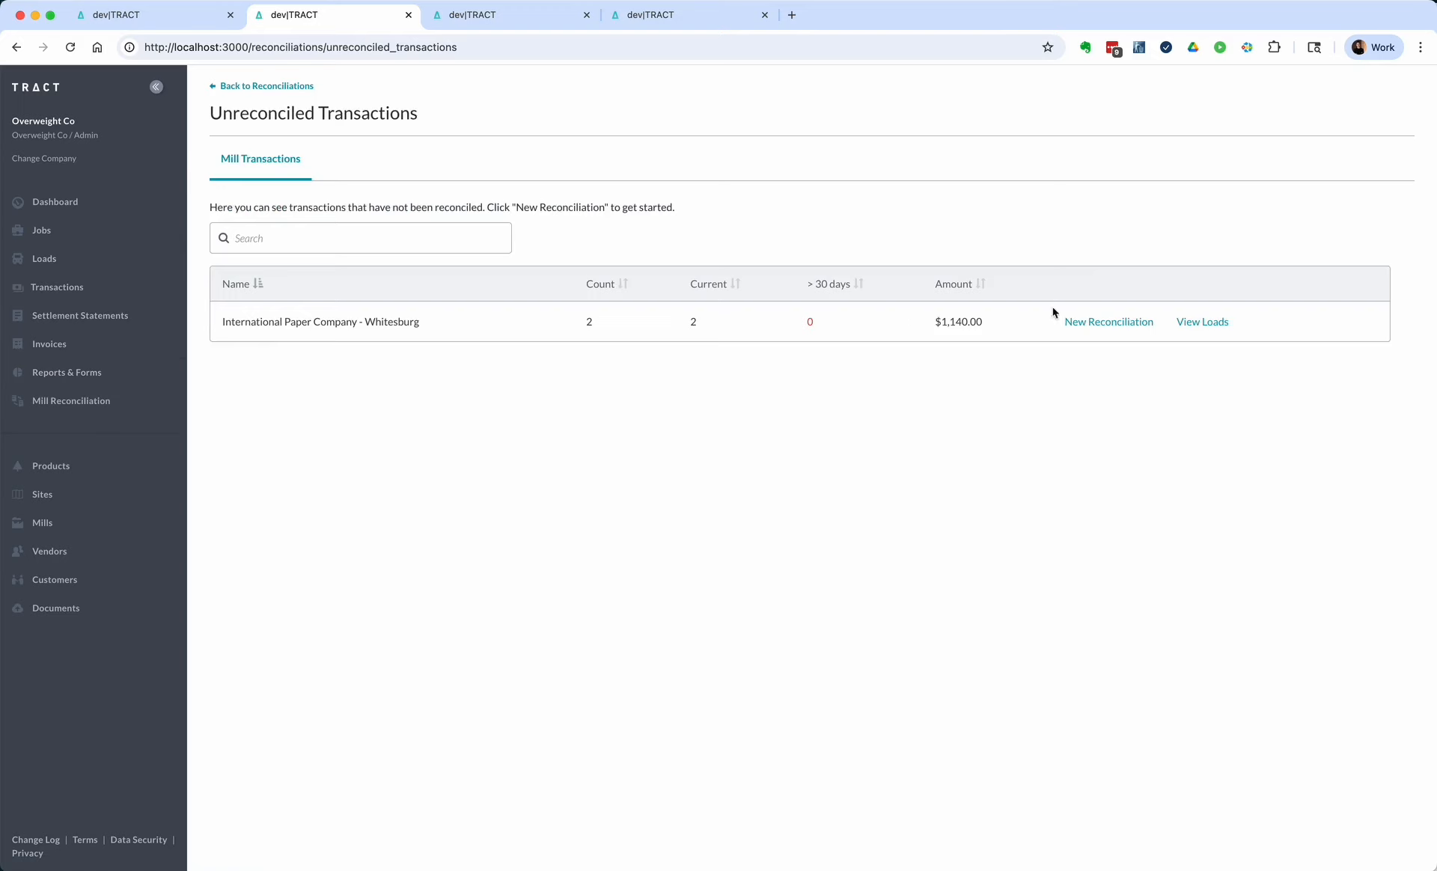
{"action": "left_click", "coordinate": [1078, 320]}
{"action": "left_click", "coordinate": [250, 268]}
{"action": "type", "text": "24234234"}
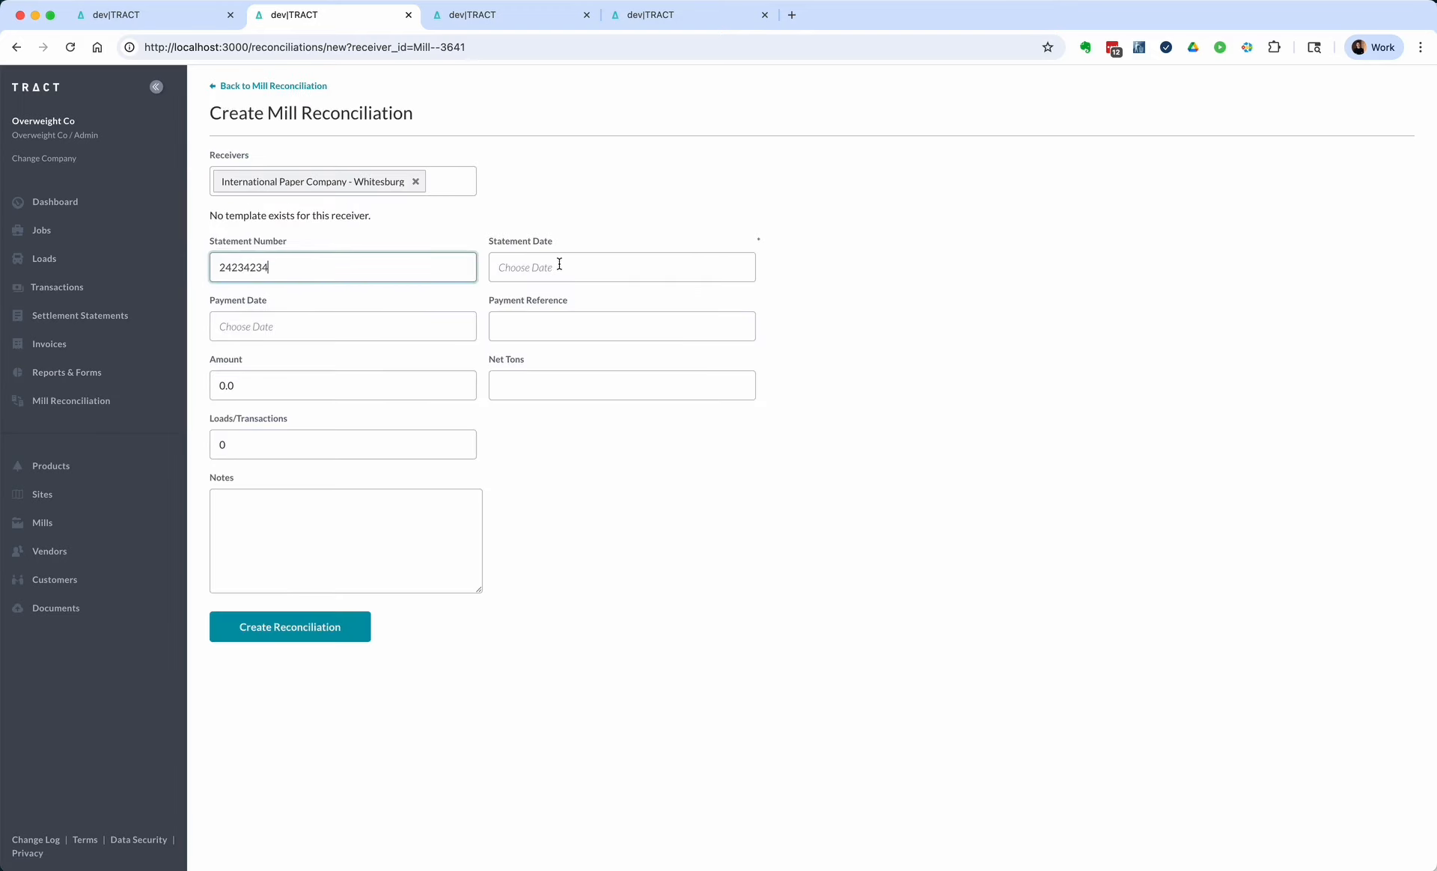
{"action": "left_click", "coordinate": [560, 266]}
{"action": "left_click", "coordinate": [677, 394]}
{"action": "left_click", "coordinate": [343, 326]}
{"action": "left_click", "coordinate": [403, 456]}
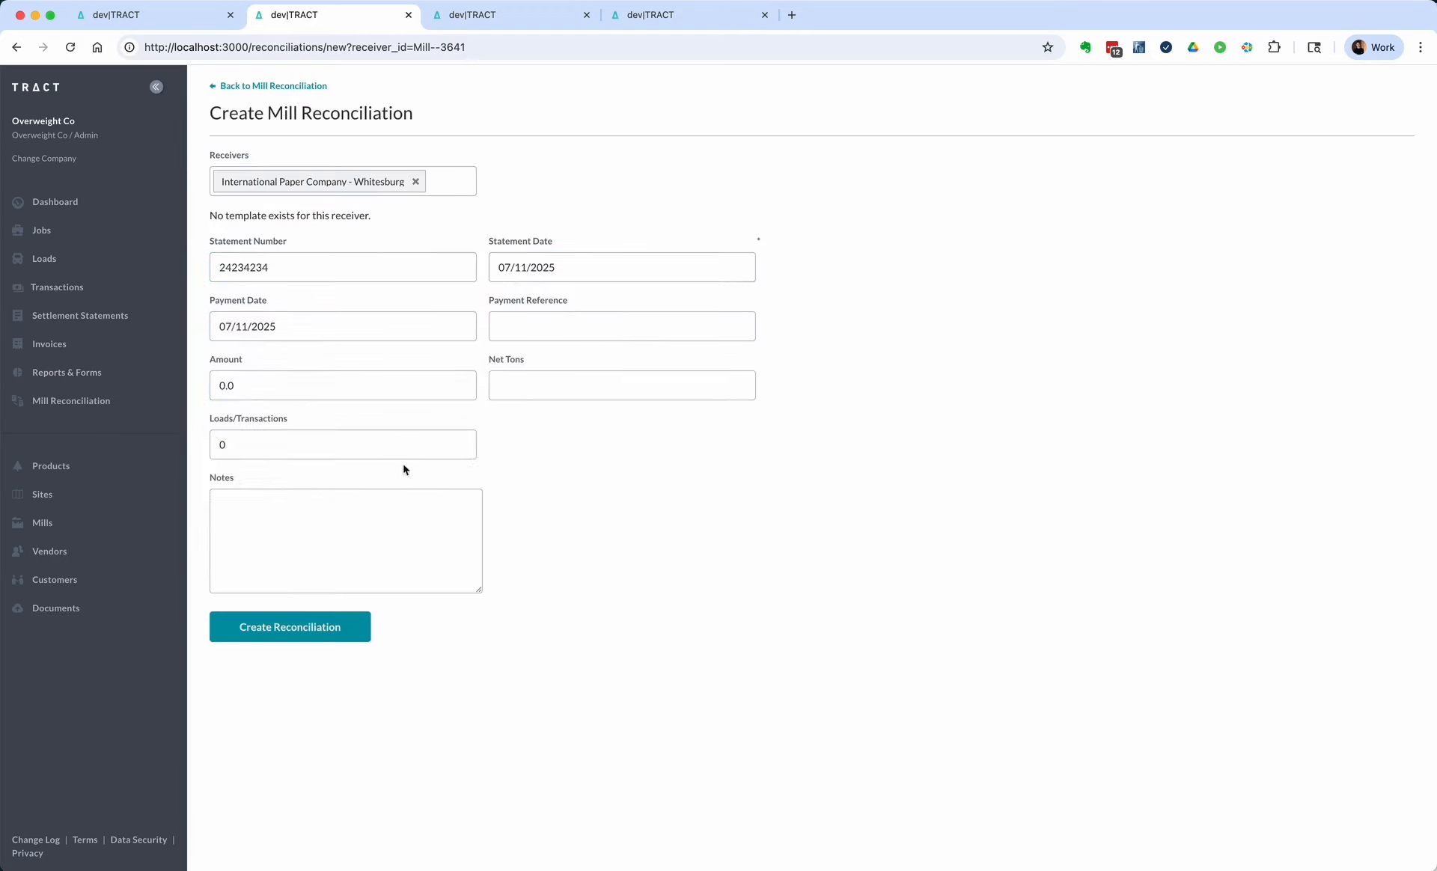
- Enter payment reference 234234, set amount, net tons and loads/transactions to 1 each, and create the reconciliation
{"action": "left_click", "coordinate": [531, 333]}
{"action": "type", "text": "234234"}
{"action": "key", "text": "Tab"}
{"action": "type", "text": "1"}
{"action": "key", "text": "Tab"}
{"action": "type", "text": "1"}
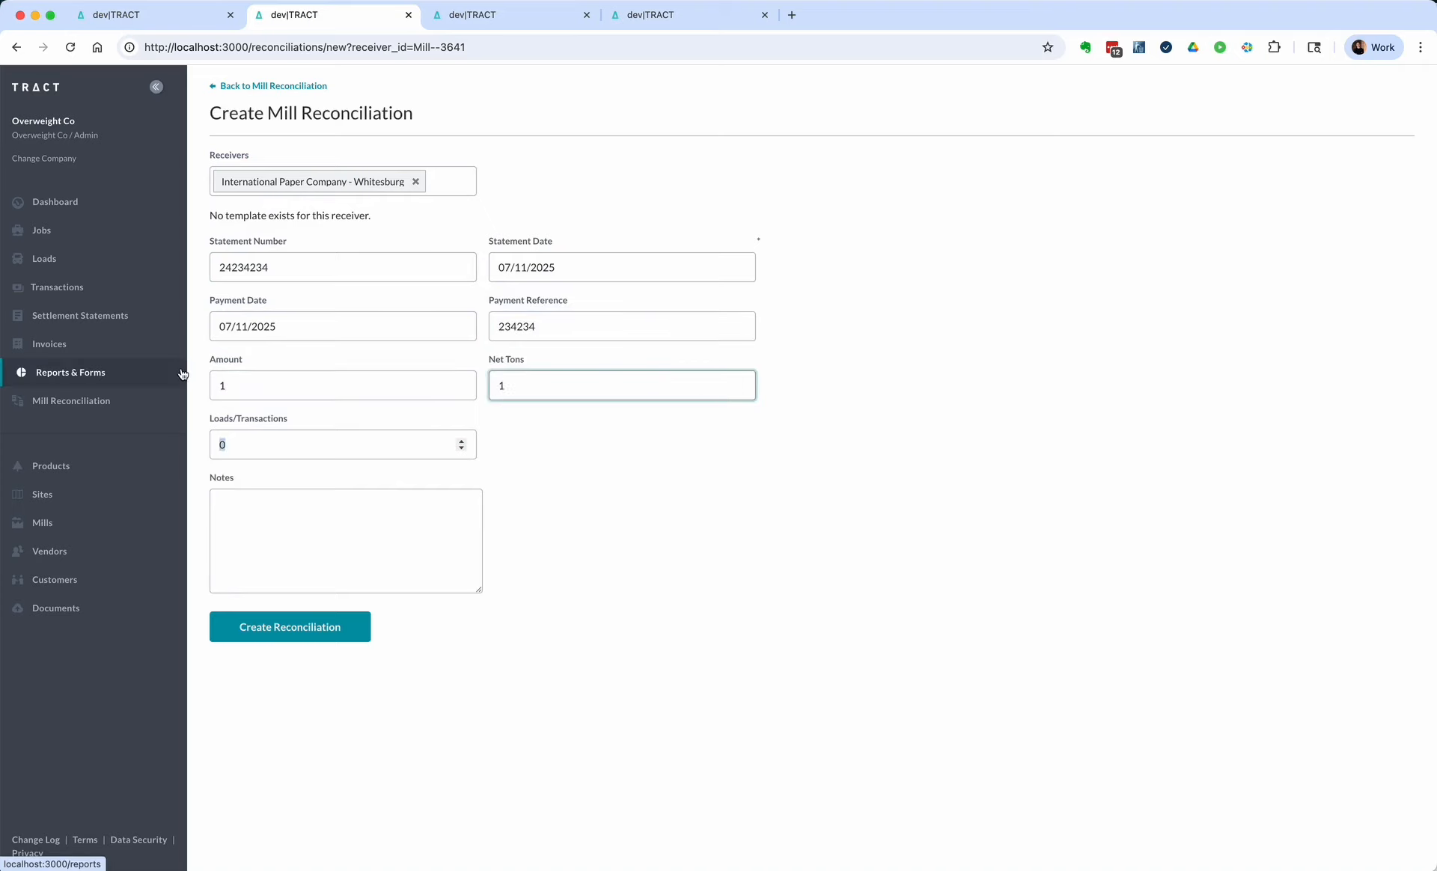
{"action": "key", "text": "Tab"}
{"action": "type", "text": "1"}
{"action": "left_click", "coordinate": [298, 621]}
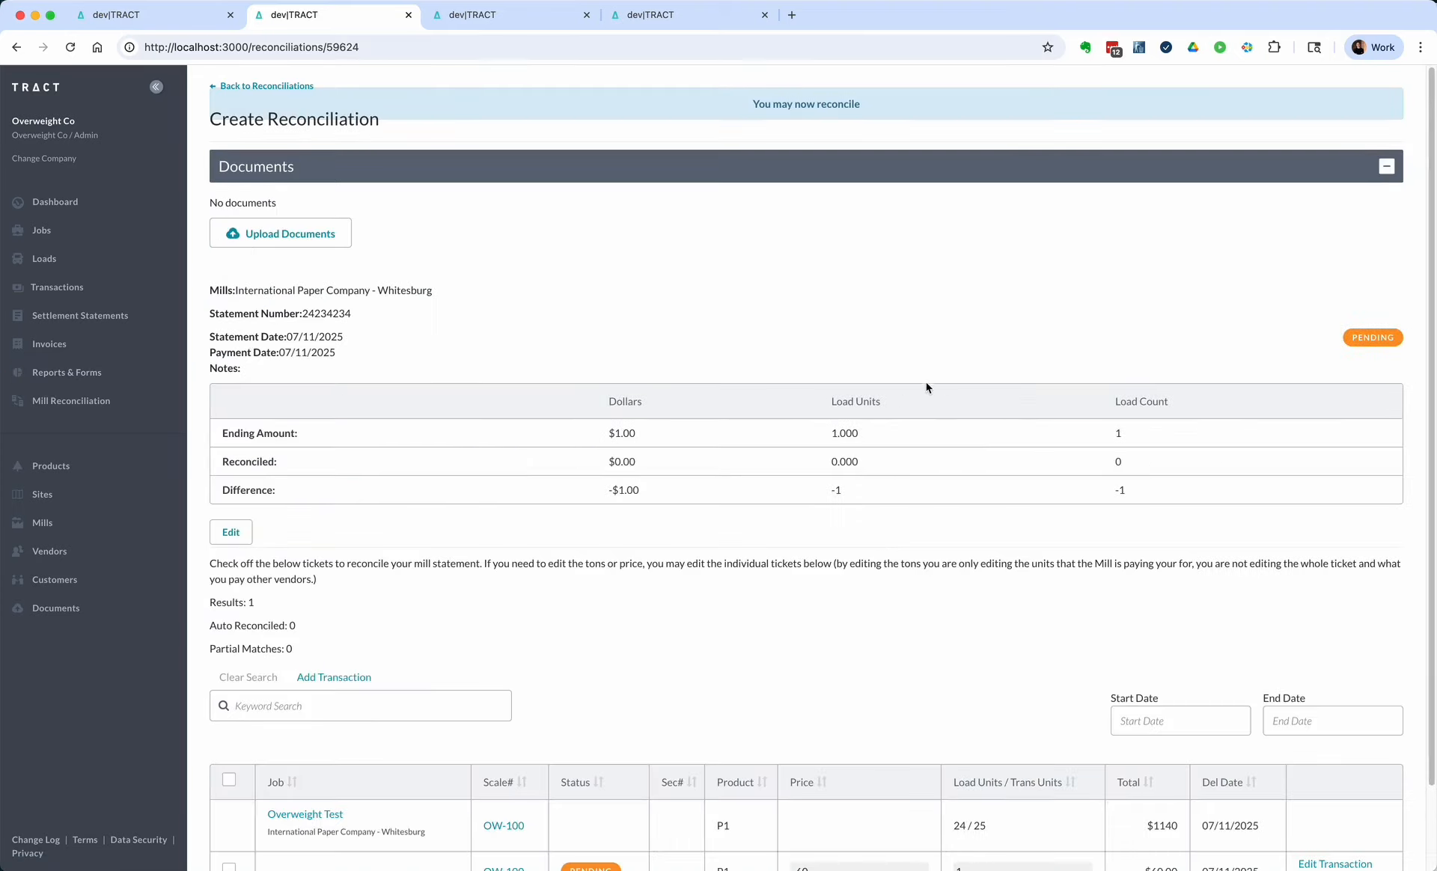
- Mark both OW-100 transactions, the timber sale and the overweight fine, as reconciled and check the reconciled dollar total
{"action": "scroll", "coordinate": [909, 432], "scroll_direction": "down", "scroll_amount": 2}
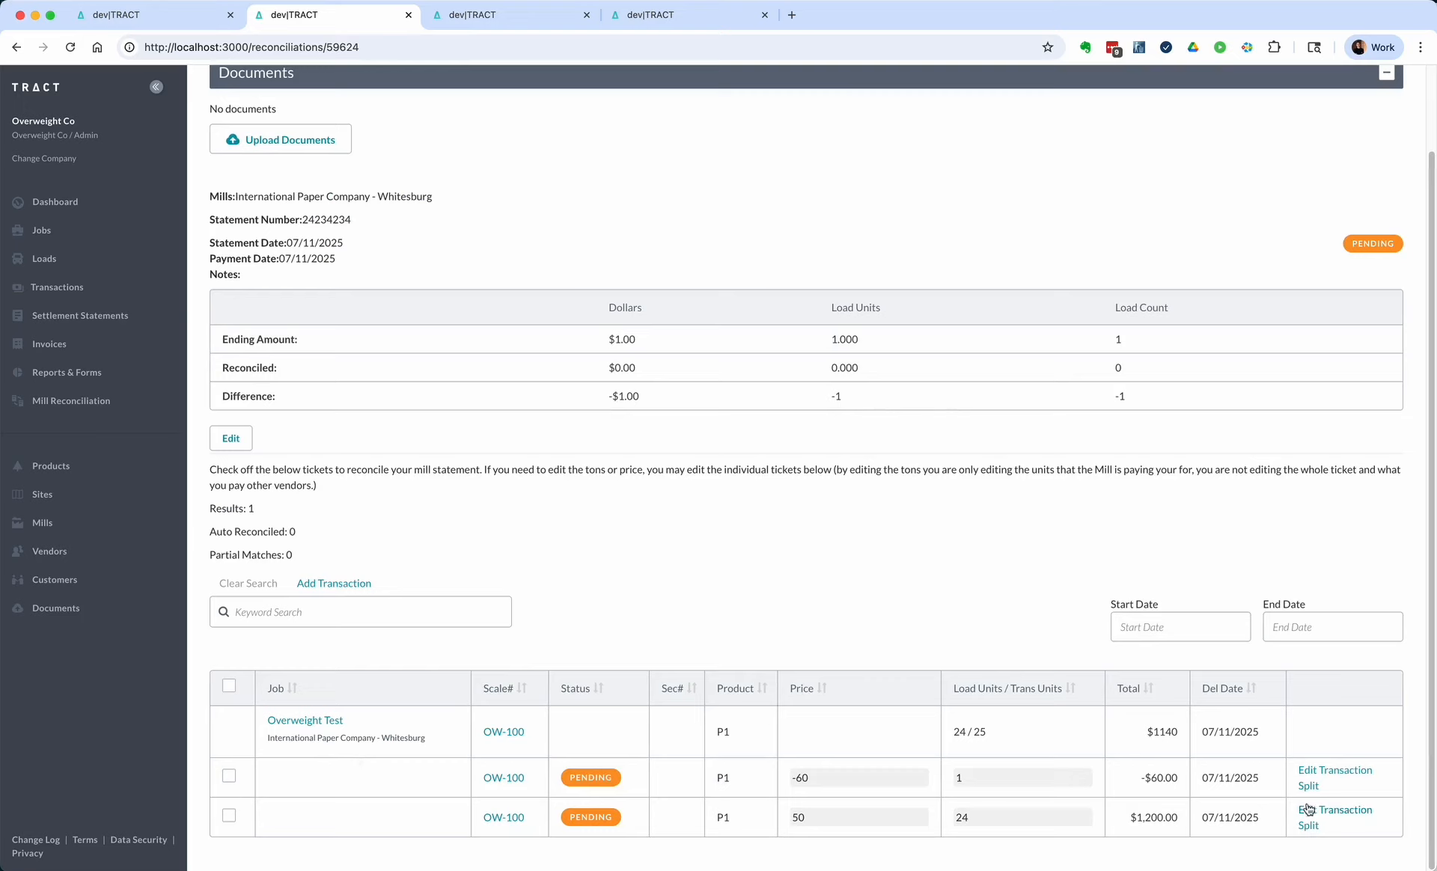
{"action": "left_click", "coordinate": [229, 815]}
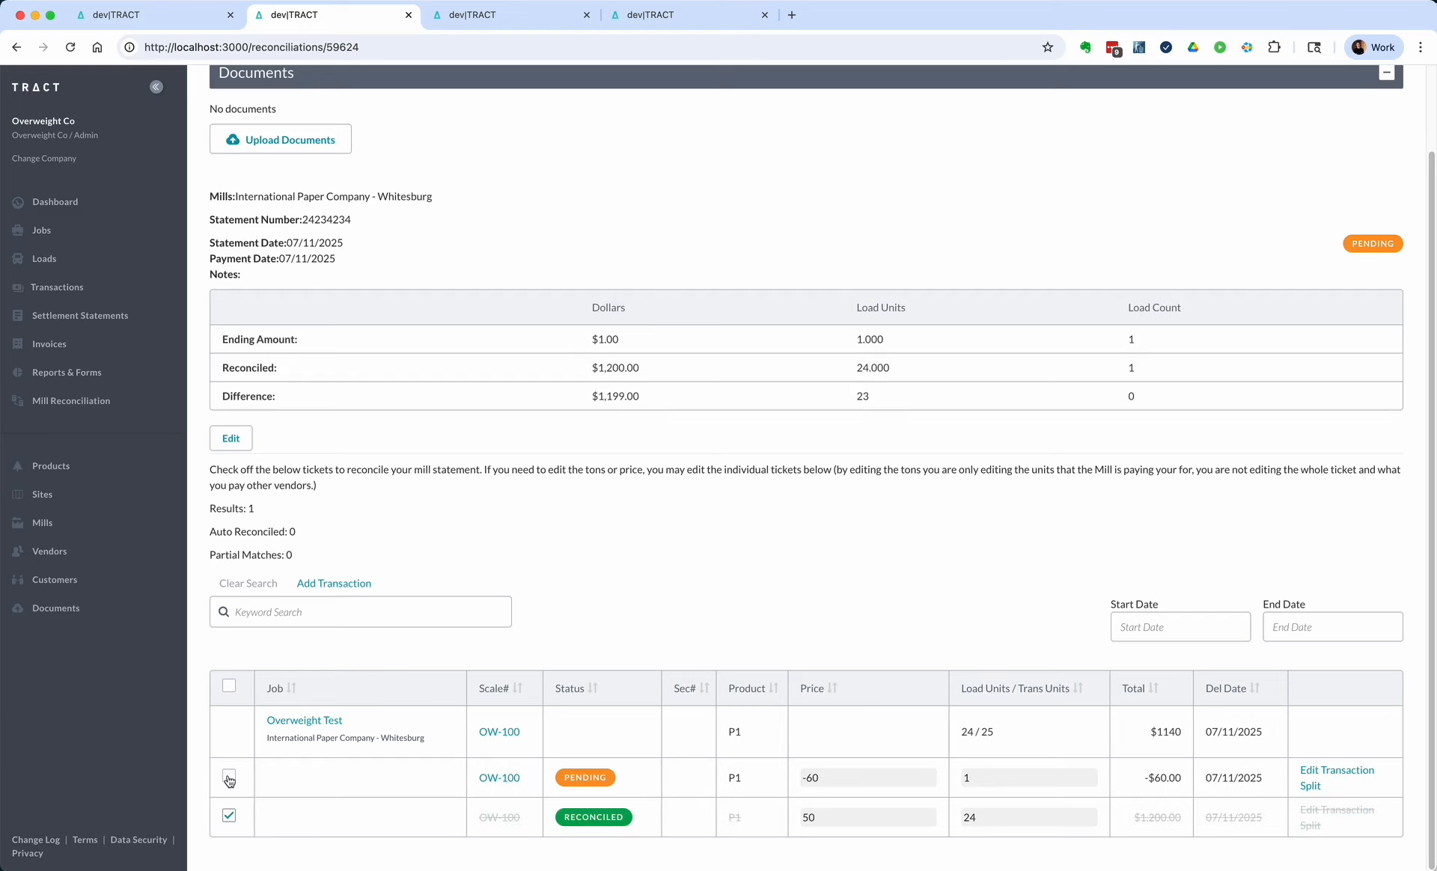
{"action": "left_click", "coordinate": [229, 778]}
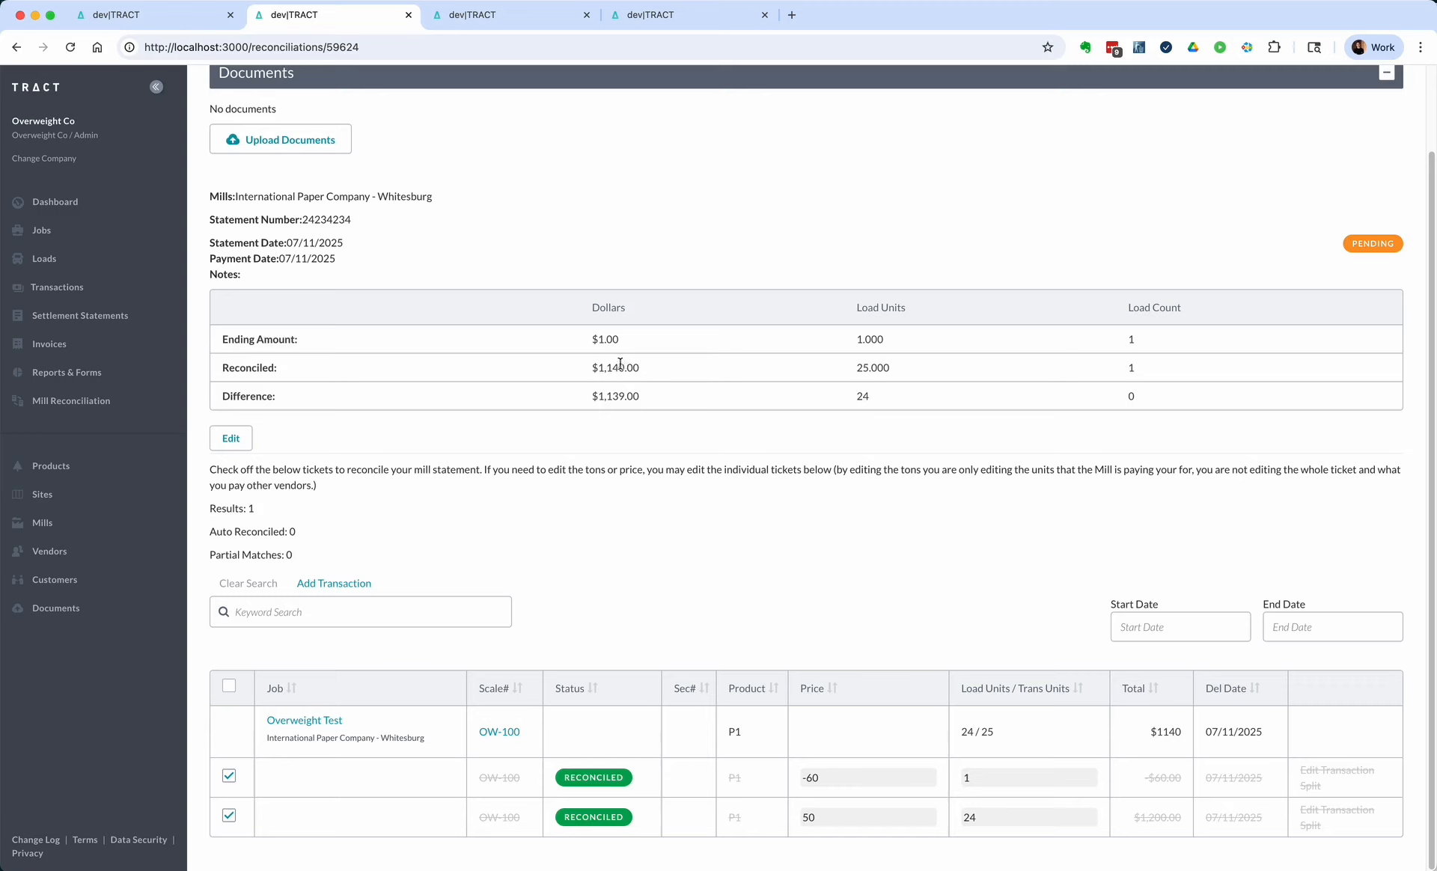
{"action": "left_click_drag", "start_coordinate": [599, 367], "coordinate": [660, 364]}
{"action": "double_click", "coordinate": [1169, 734]}
- Generate a Profit and Loss report shown by job for Overweight Test and enlarge it to 175%
{"action": "left_click", "coordinate": [74, 386]}
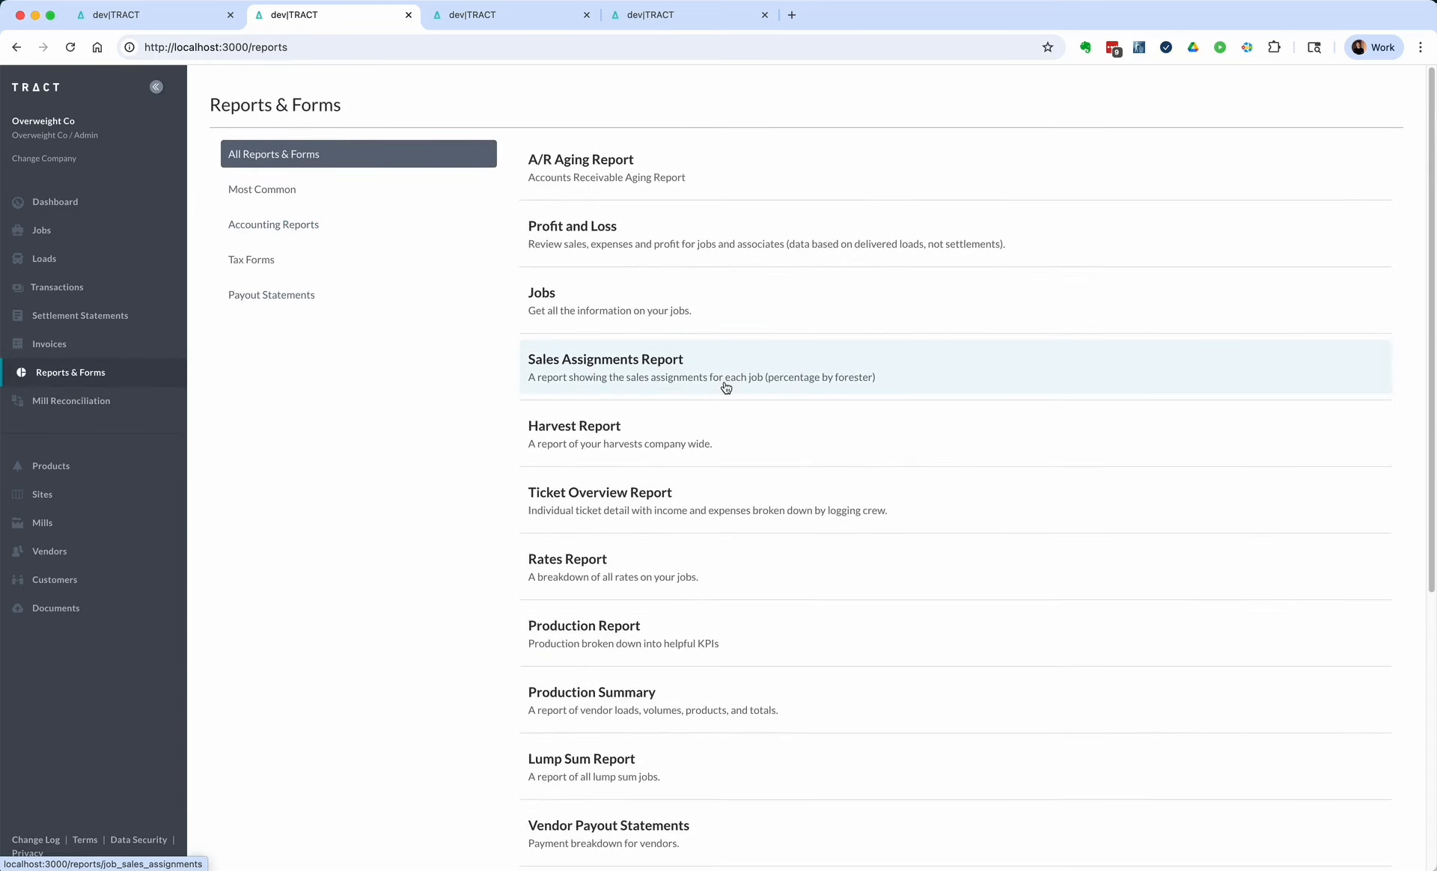
{"action": "left_click", "coordinate": [614, 232]}
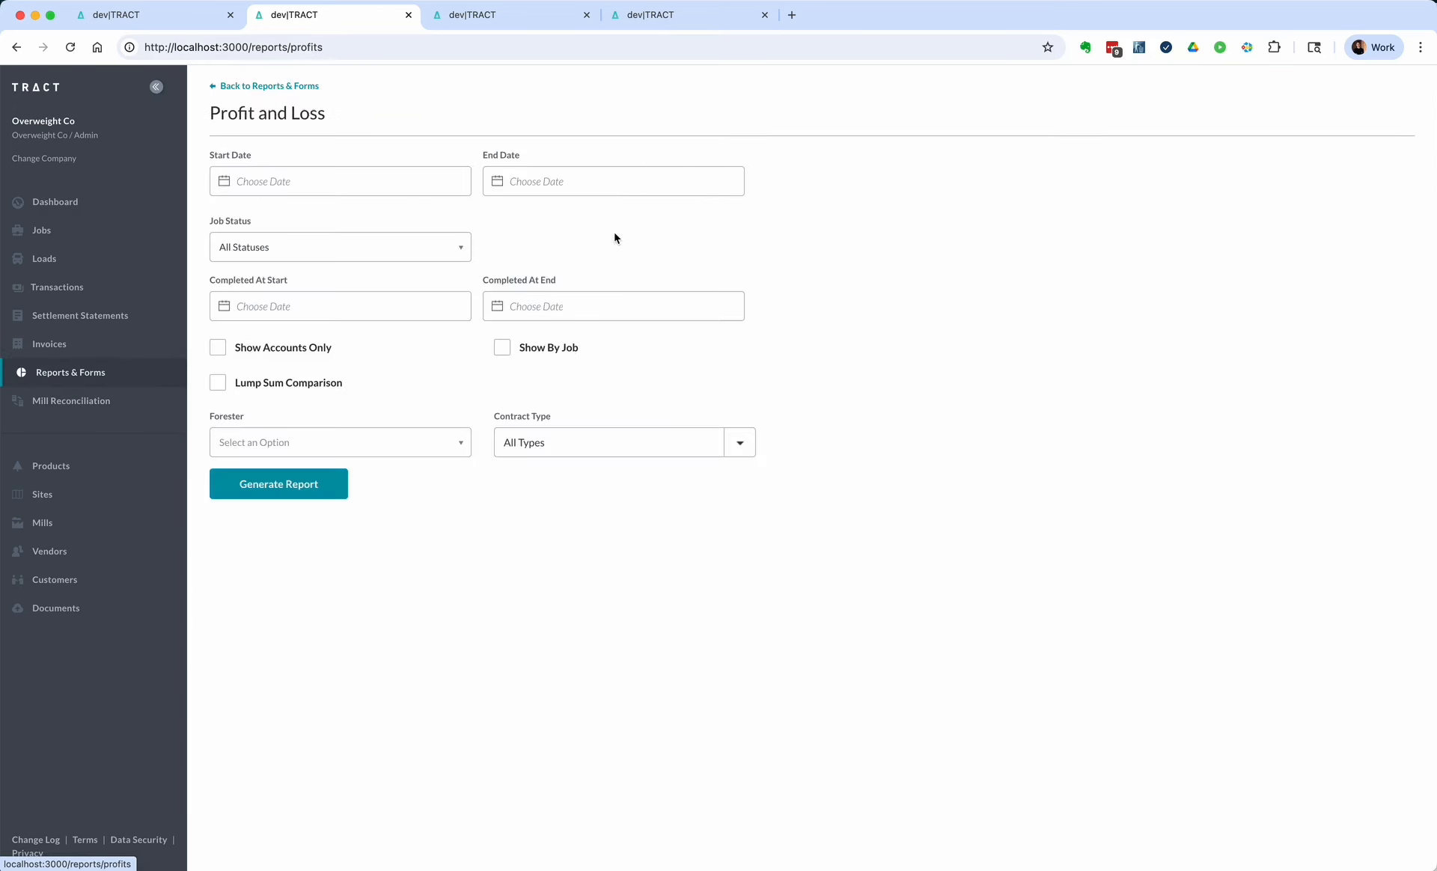
{"action": "left_click", "coordinate": [526, 354]}
{"action": "left_click", "coordinate": [574, 401]}
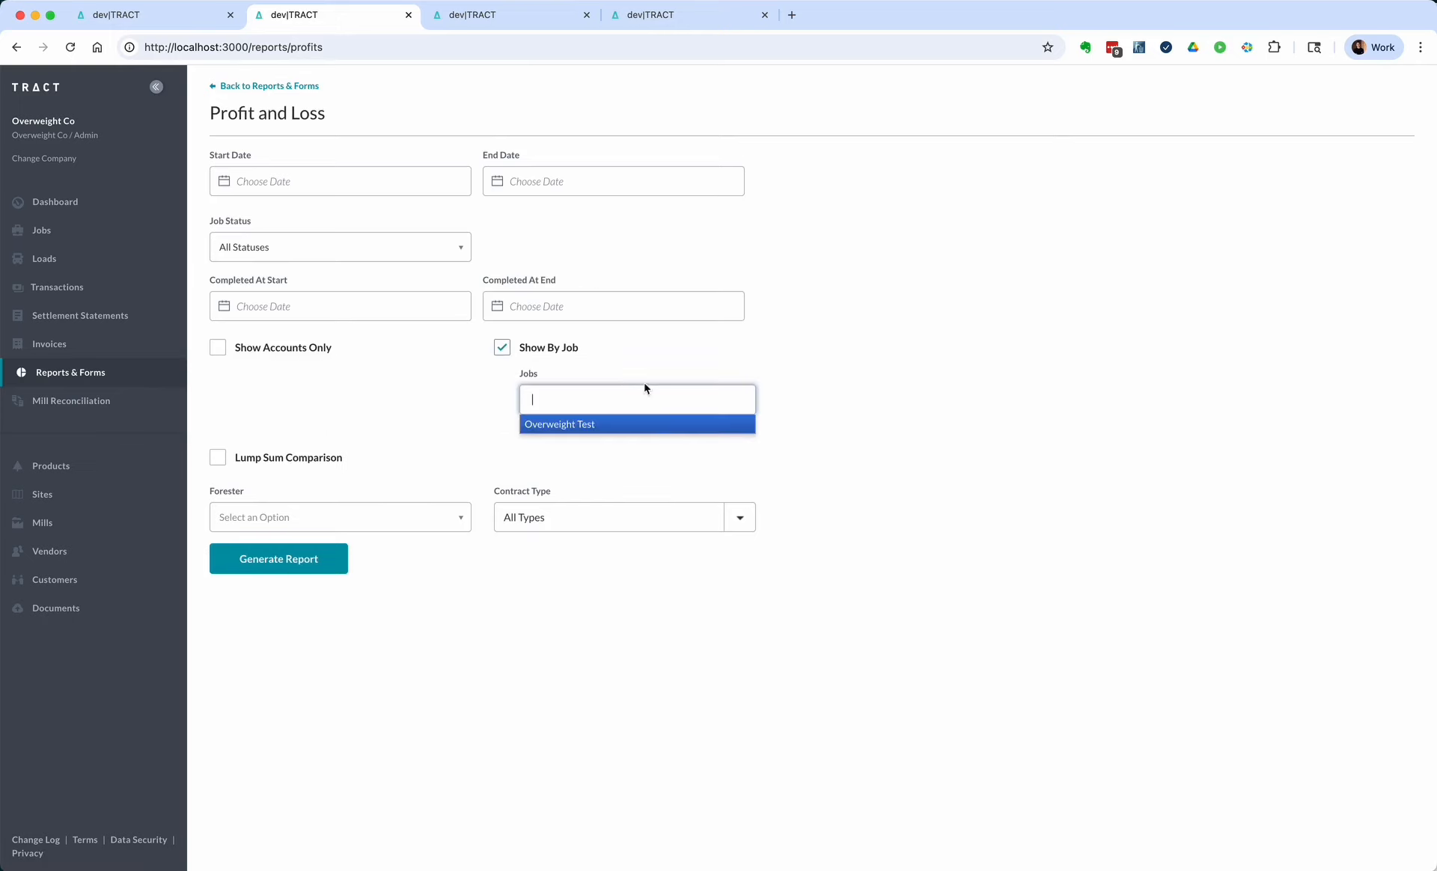
{"action": "left_click", "coordinate": [649, 424]}
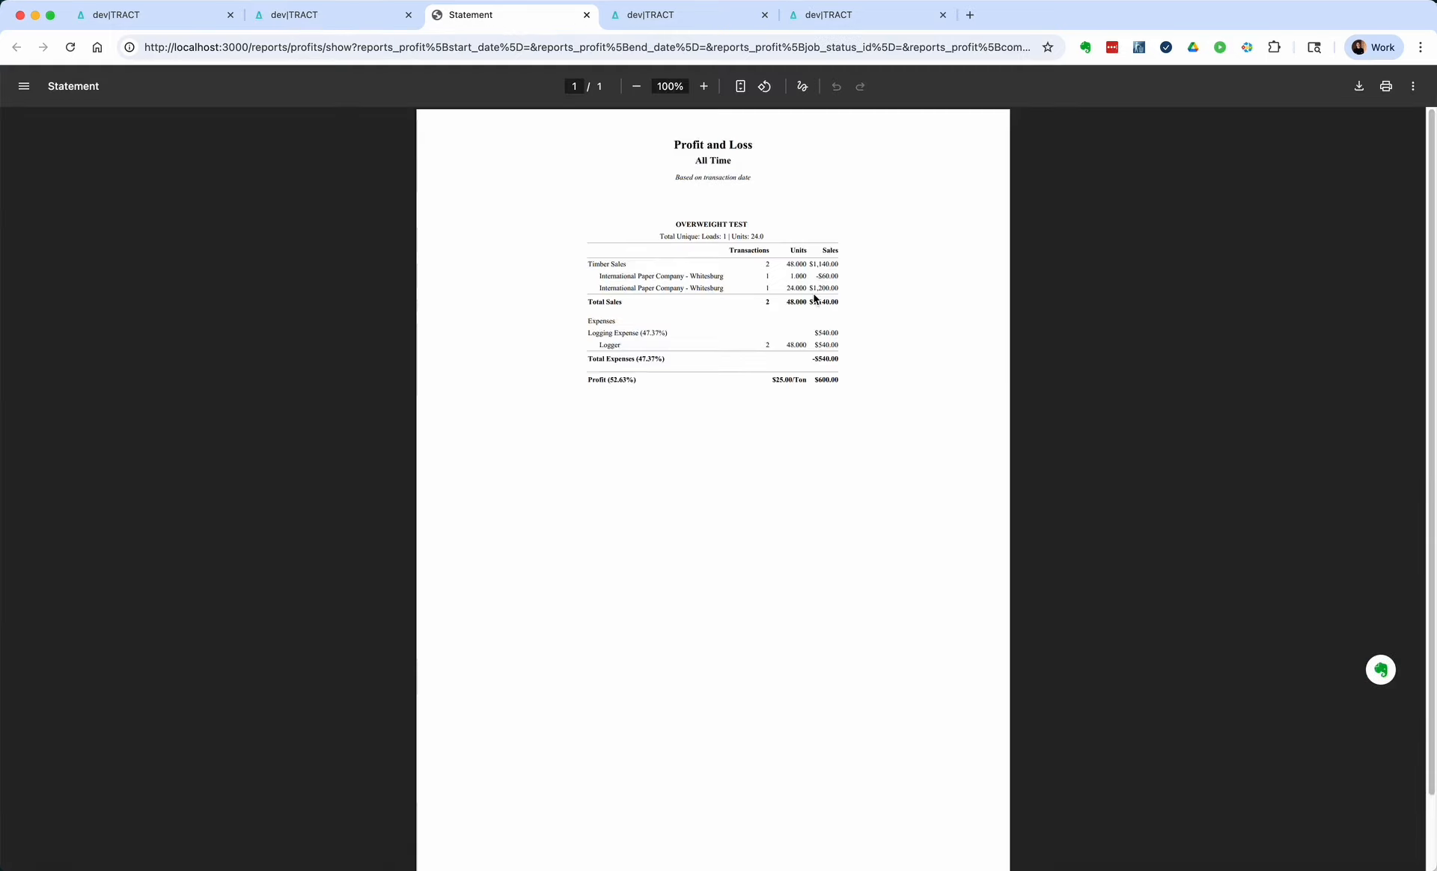
{"action": "key", "text": "super+equal"}
{"action": "key", "text": "super+equal"}
{"action": "key", "text": "super+equal"}
{"action": "key", "text": "super+equal"}
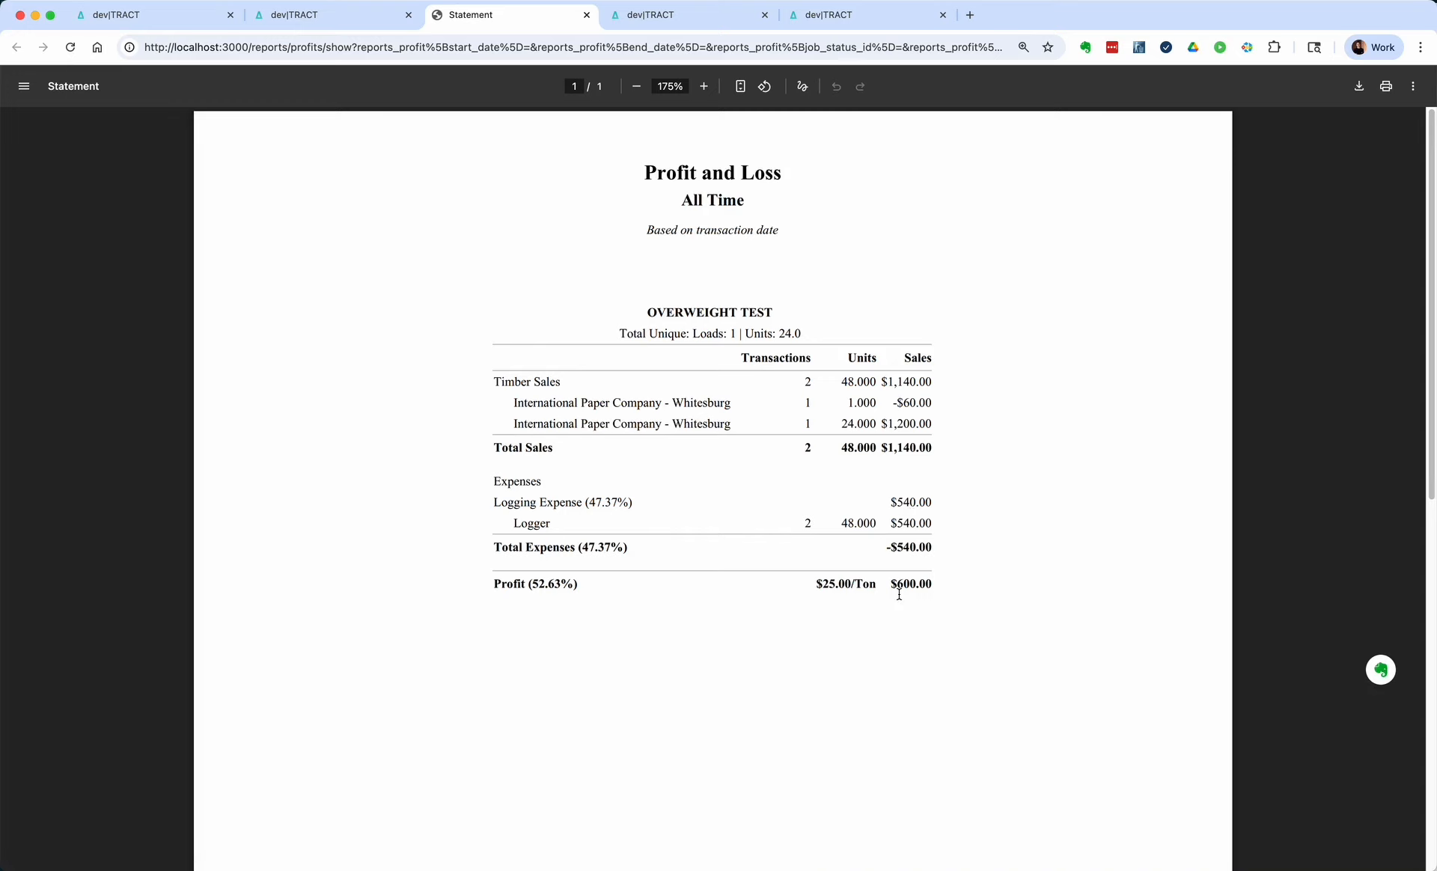
- Compare the totals in load OW-100's Load Payment Summary with the profit in the Profit and Loss report
{"action": "left_click", "coordinate": [349, 15]}
{"action": "left_click", "coordinate": [189, 24]}
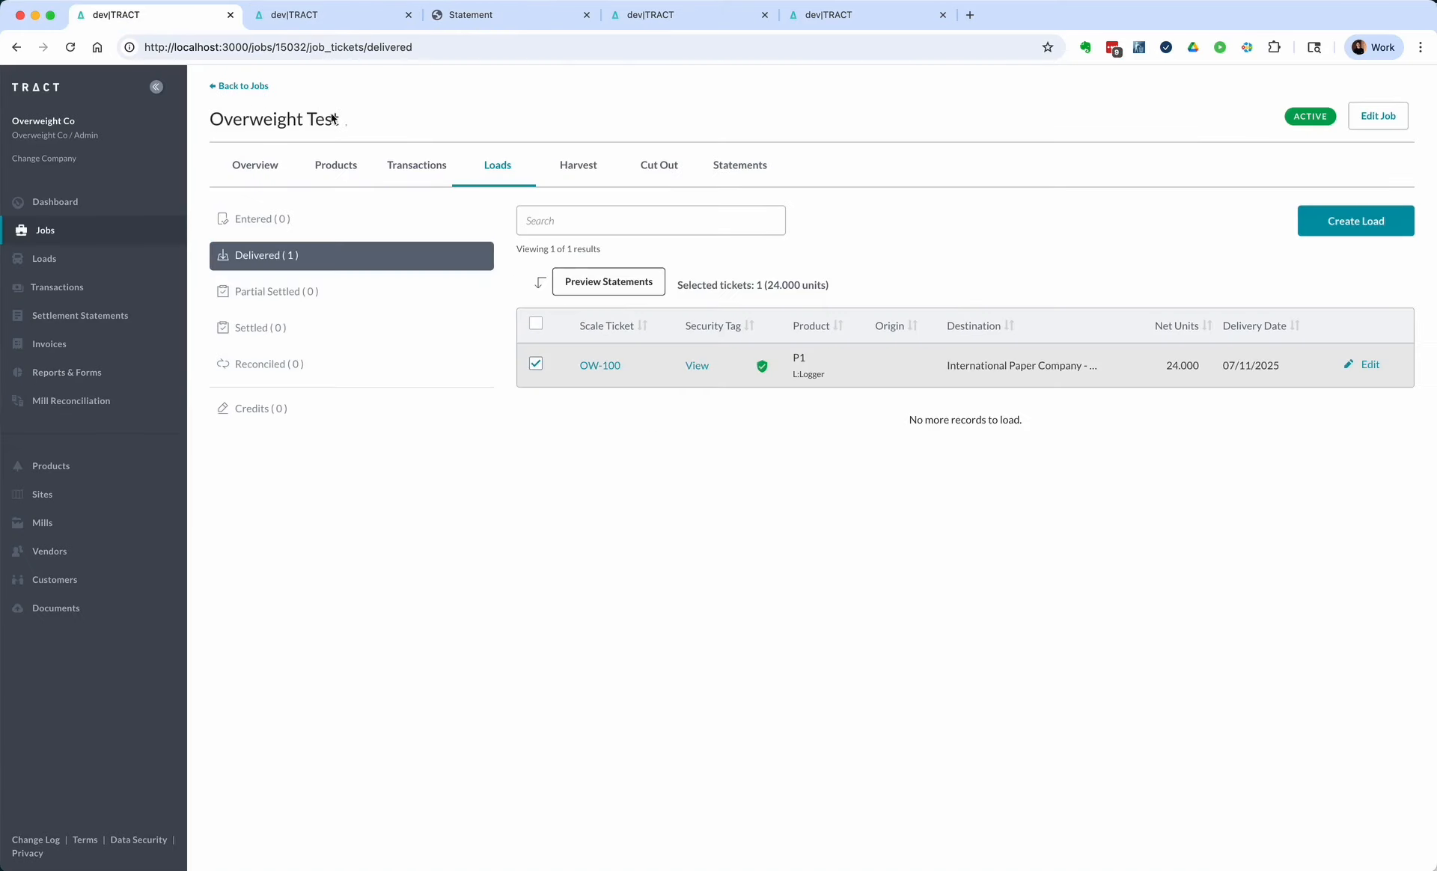
{"action": "left_click", "coordinate": [596, 368]}
{"action": "scroll", "coordinate": [1285, 679], "scroll_direction": "down", "scroll_amount": 7}
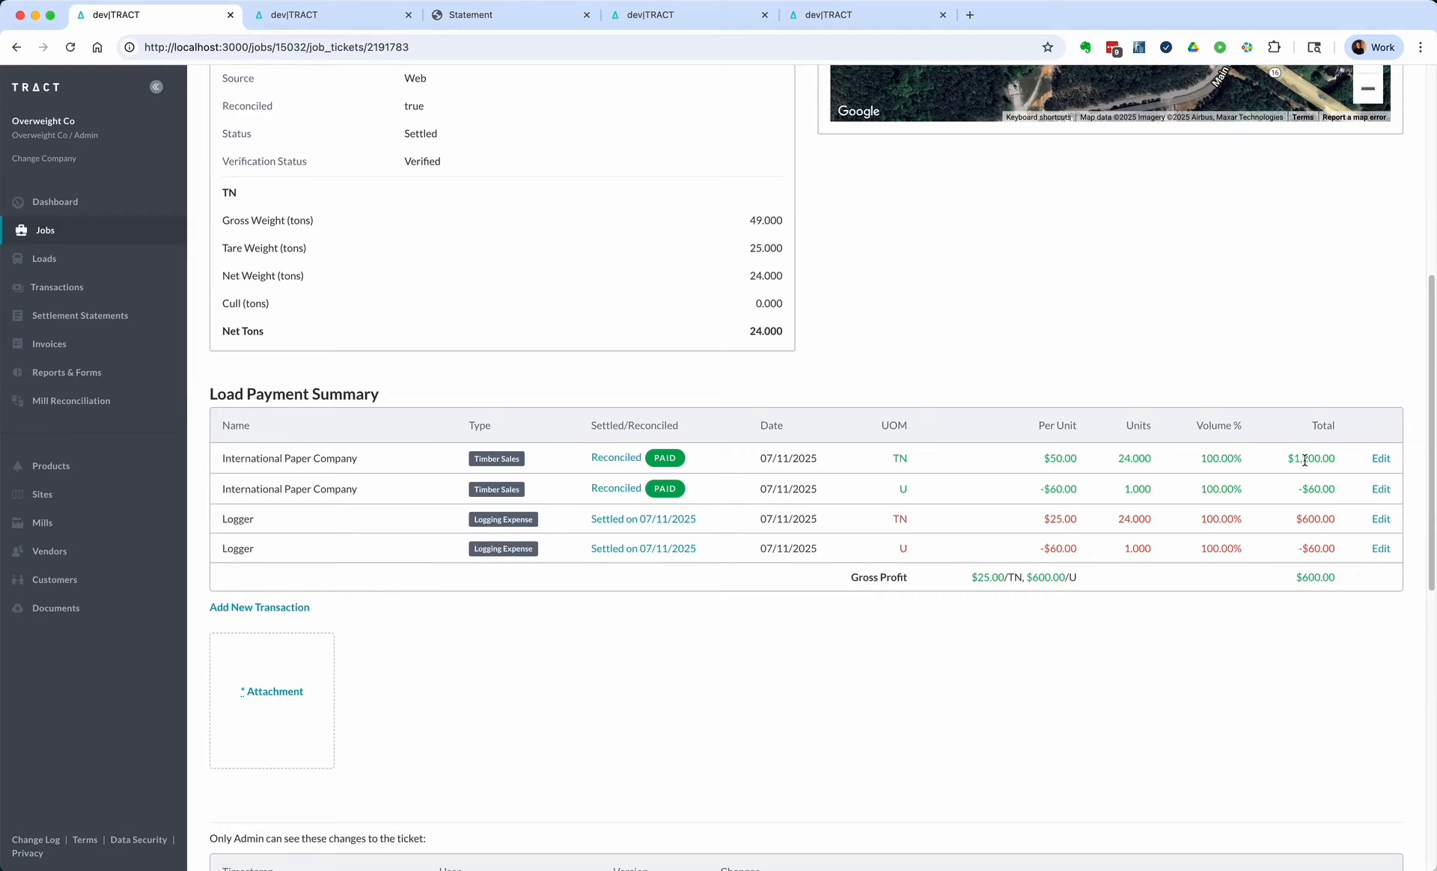
{"action": "left_click_drag", "start_coordinate": [1295, 458], "coordinate": [1336, 459]}
{"action": "left_click_drag", "start_coordinate": [1303, 519], "coordinate": [1337, 490]}
{"action": "left_click", "coordinate": [531, 23]}
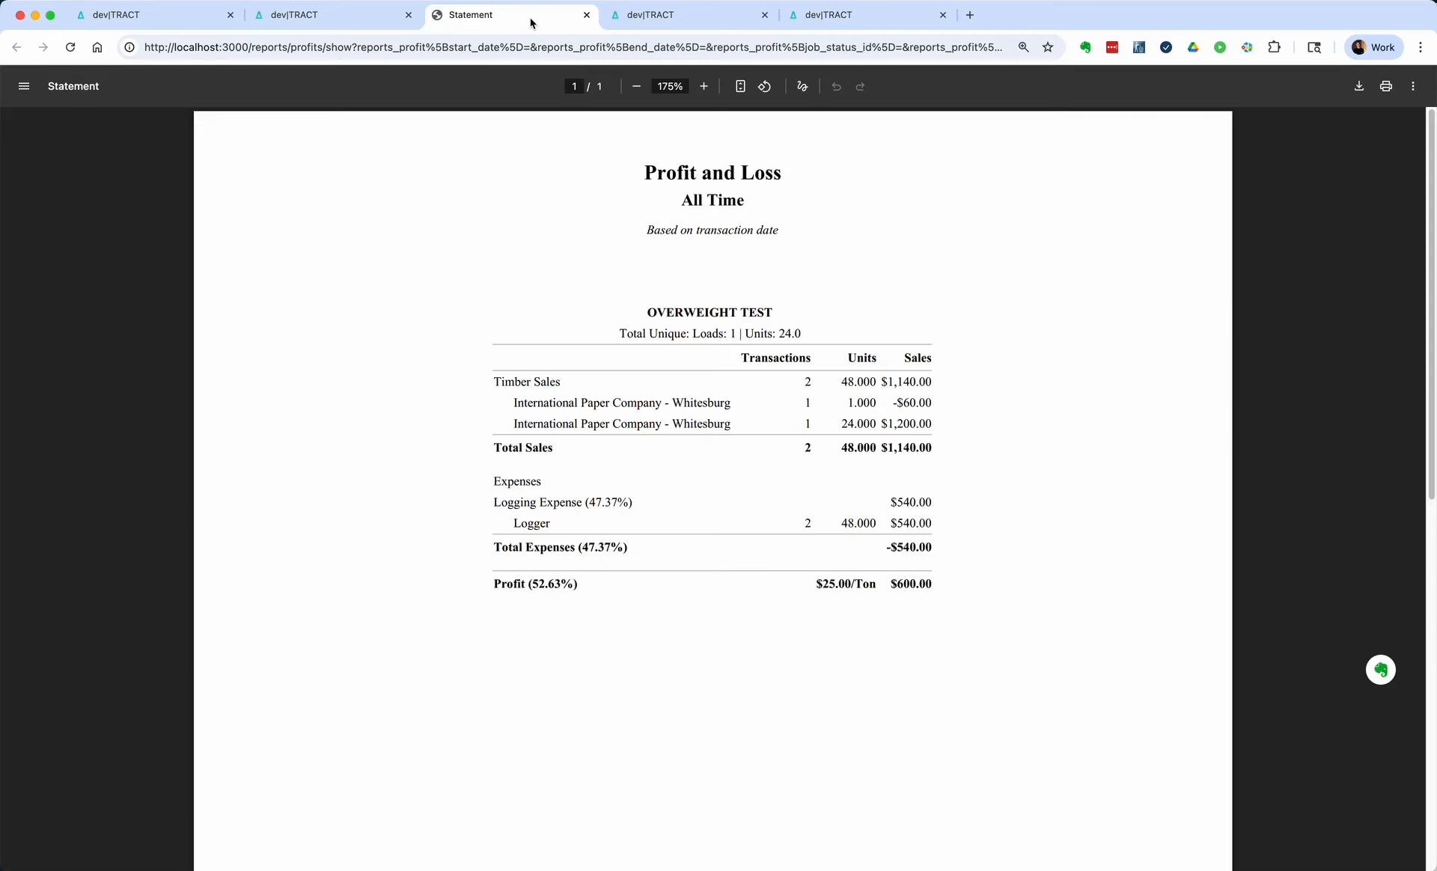
{"action": "left_click_drag", "start_coordinate": [891, 583], "coordinate": [998, 589]}
{"action": "left_click", "coordinate": [1003, 595]}
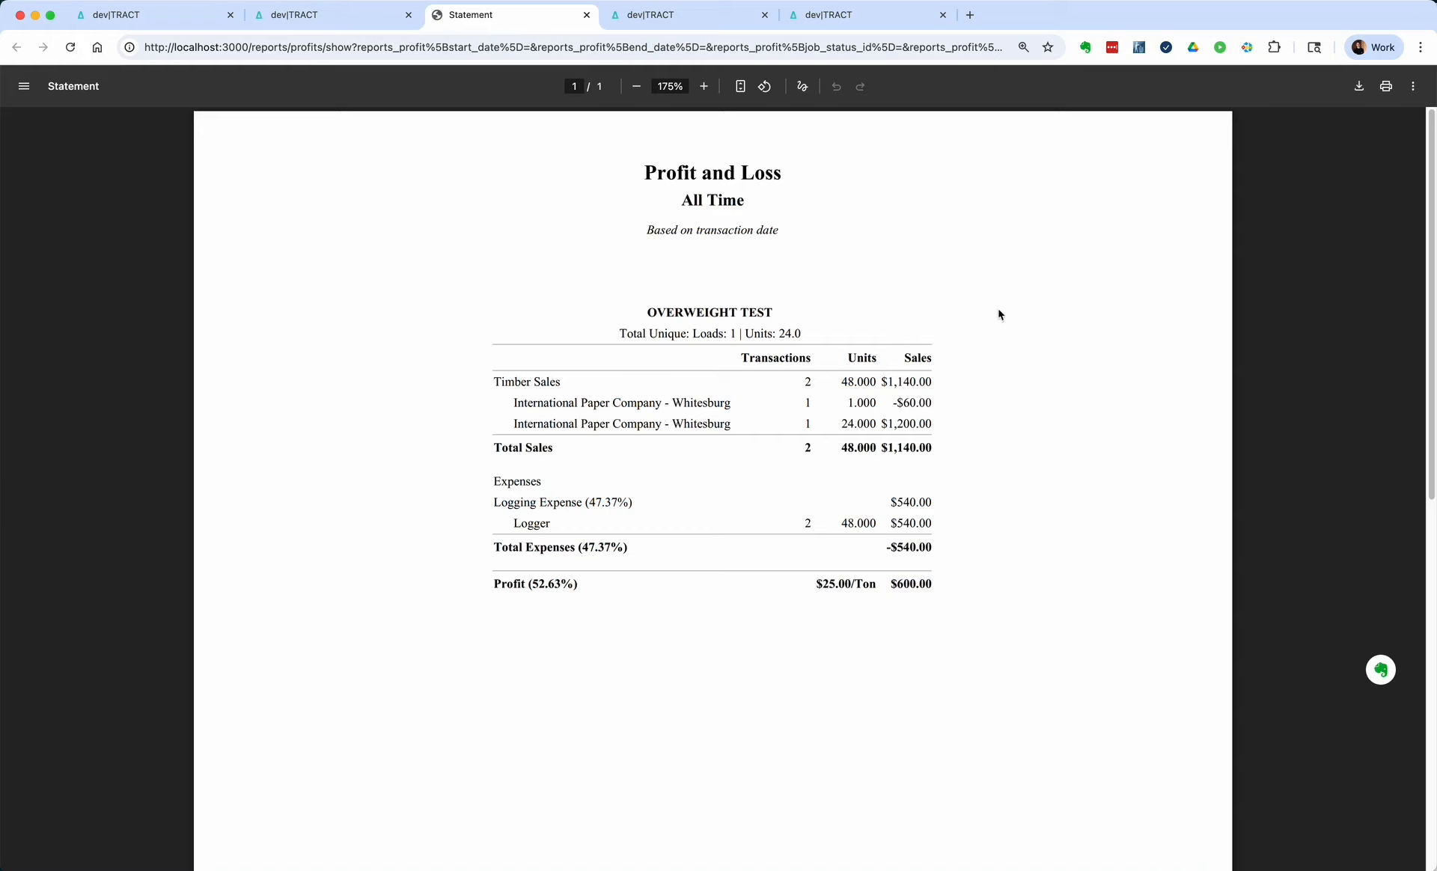